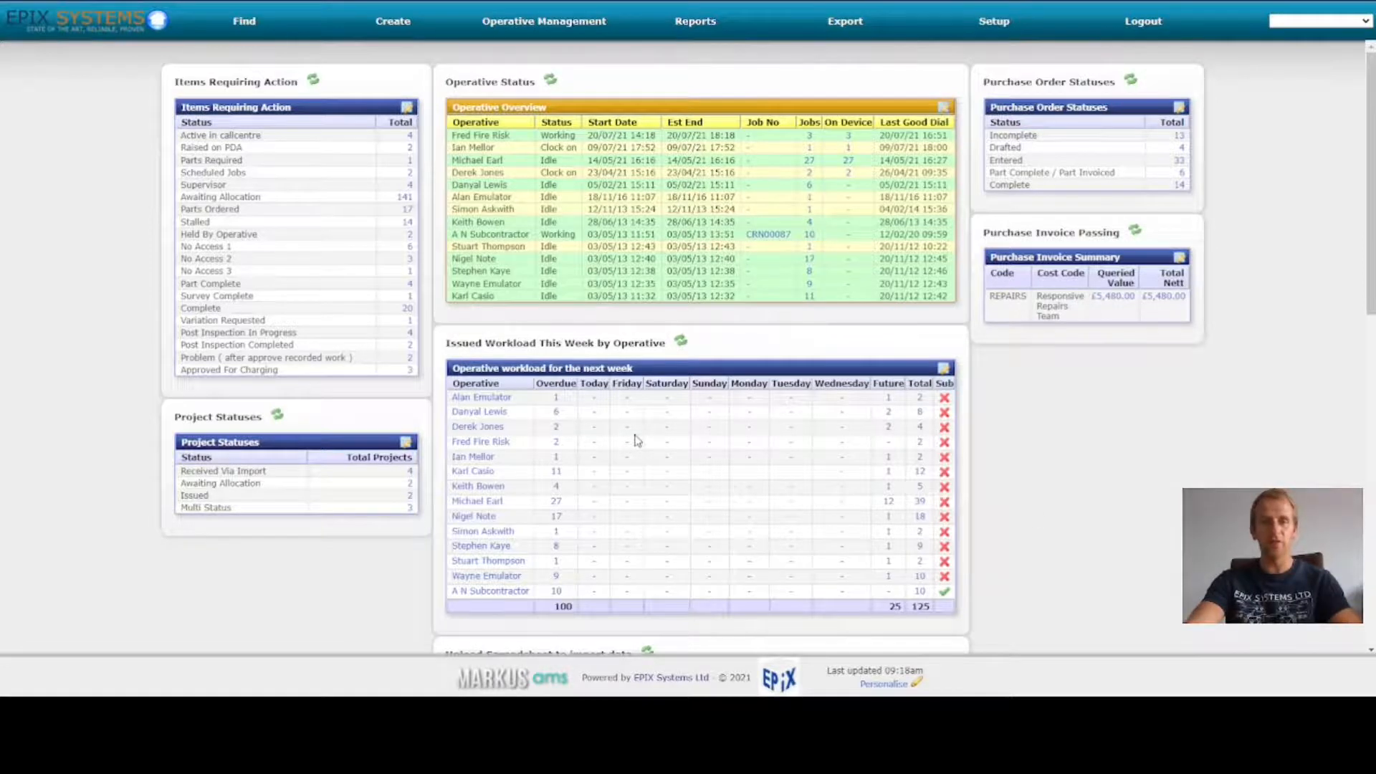
# Step: Scroll the dashboard down to the Upload Spreadsheet to import data panel
pyautogui.scroll(-3, 637, 441)
pyautogui.scroll(-2, 637, 441)
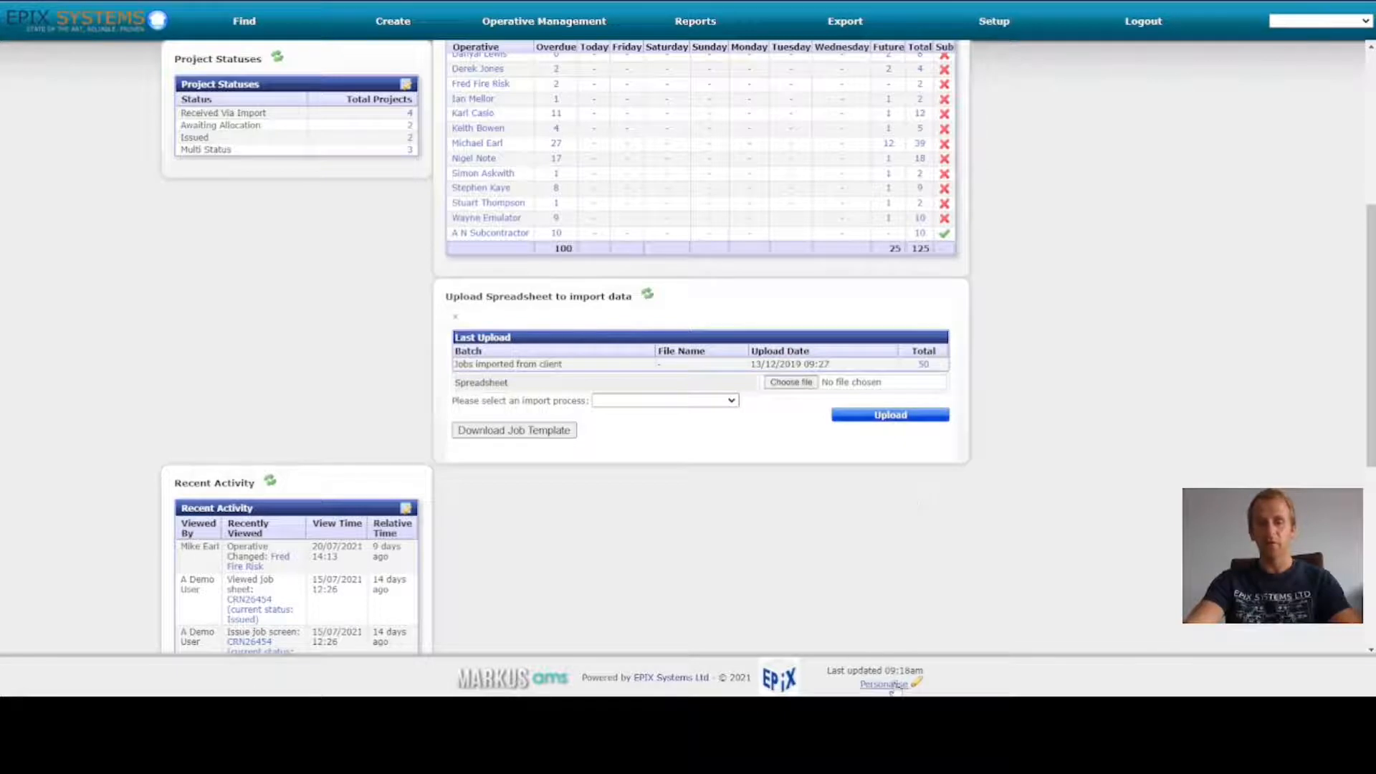
pyautogui.click(885, 685)
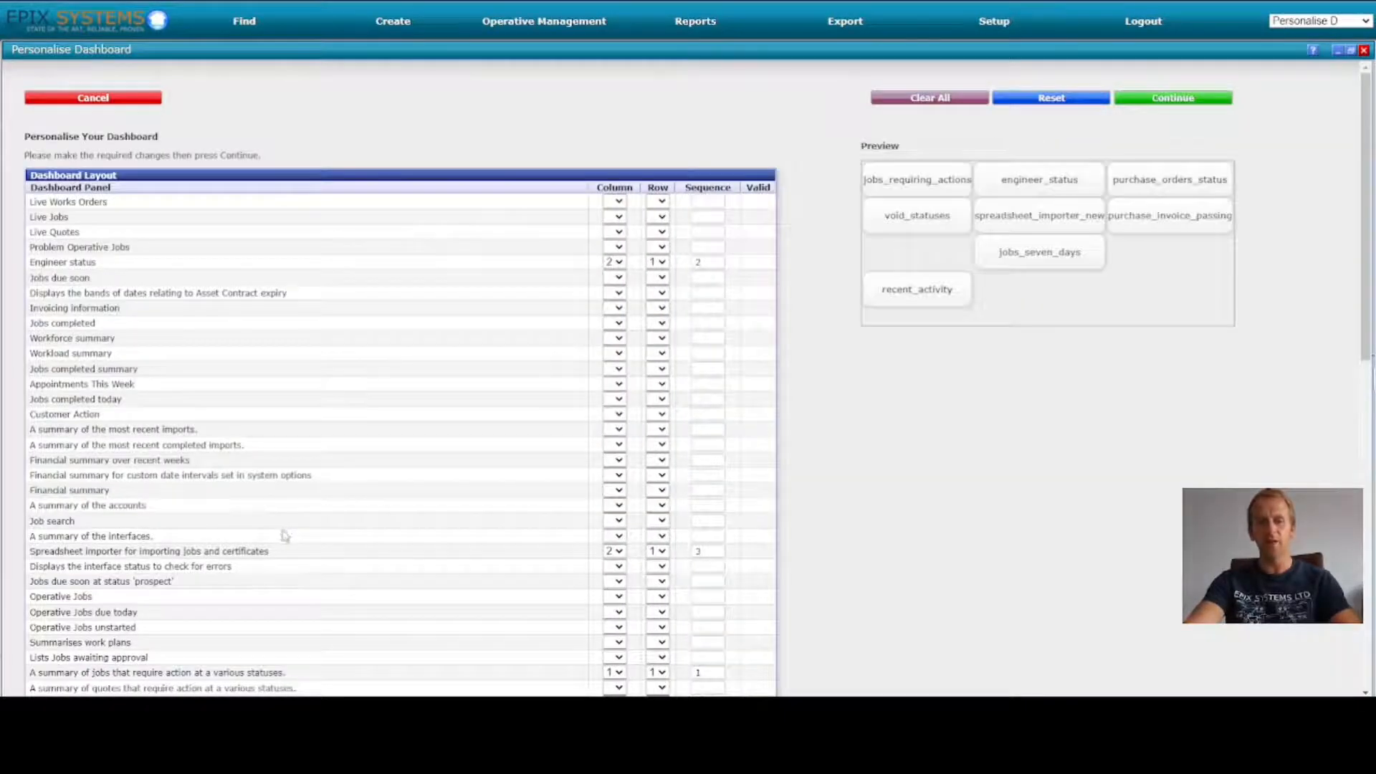
pyautogui.tripleClick(104, 552)
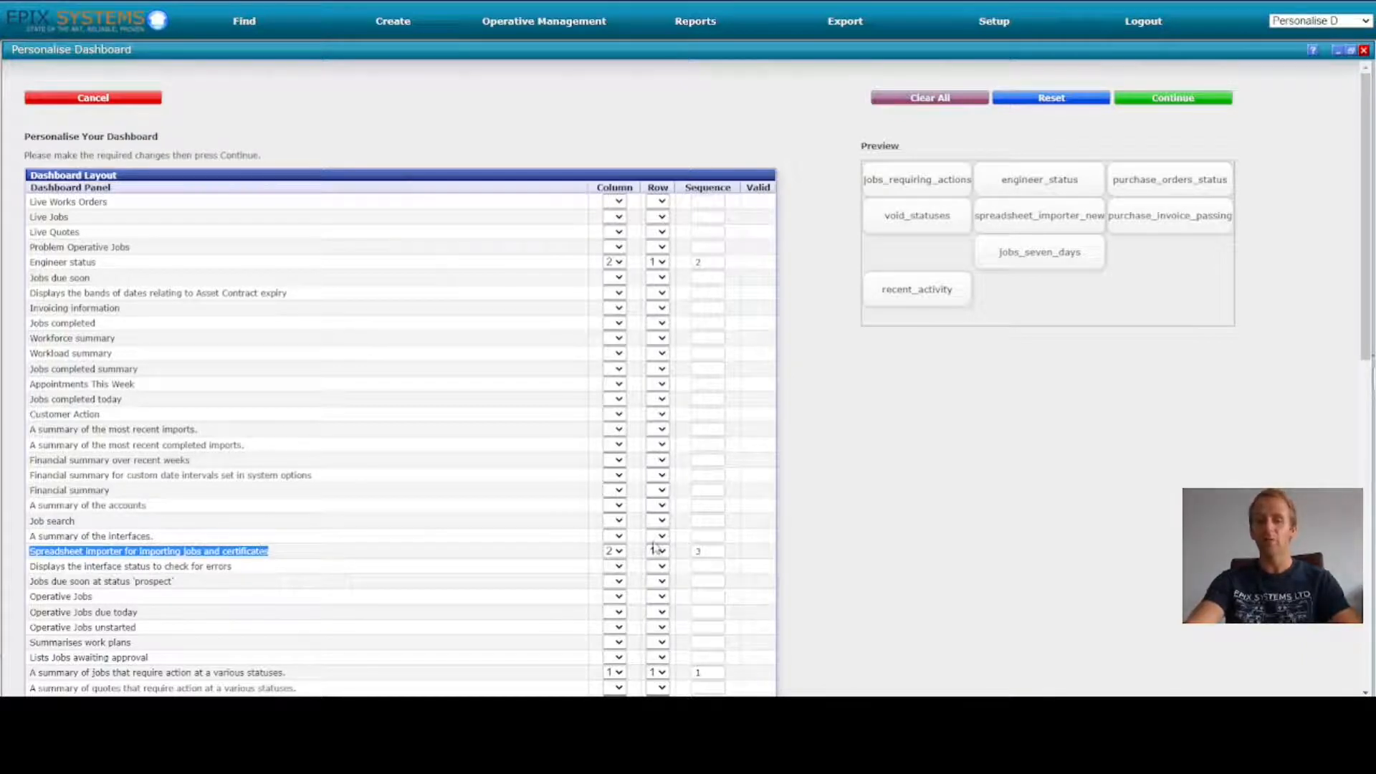
pyautogui.click(107, 102)
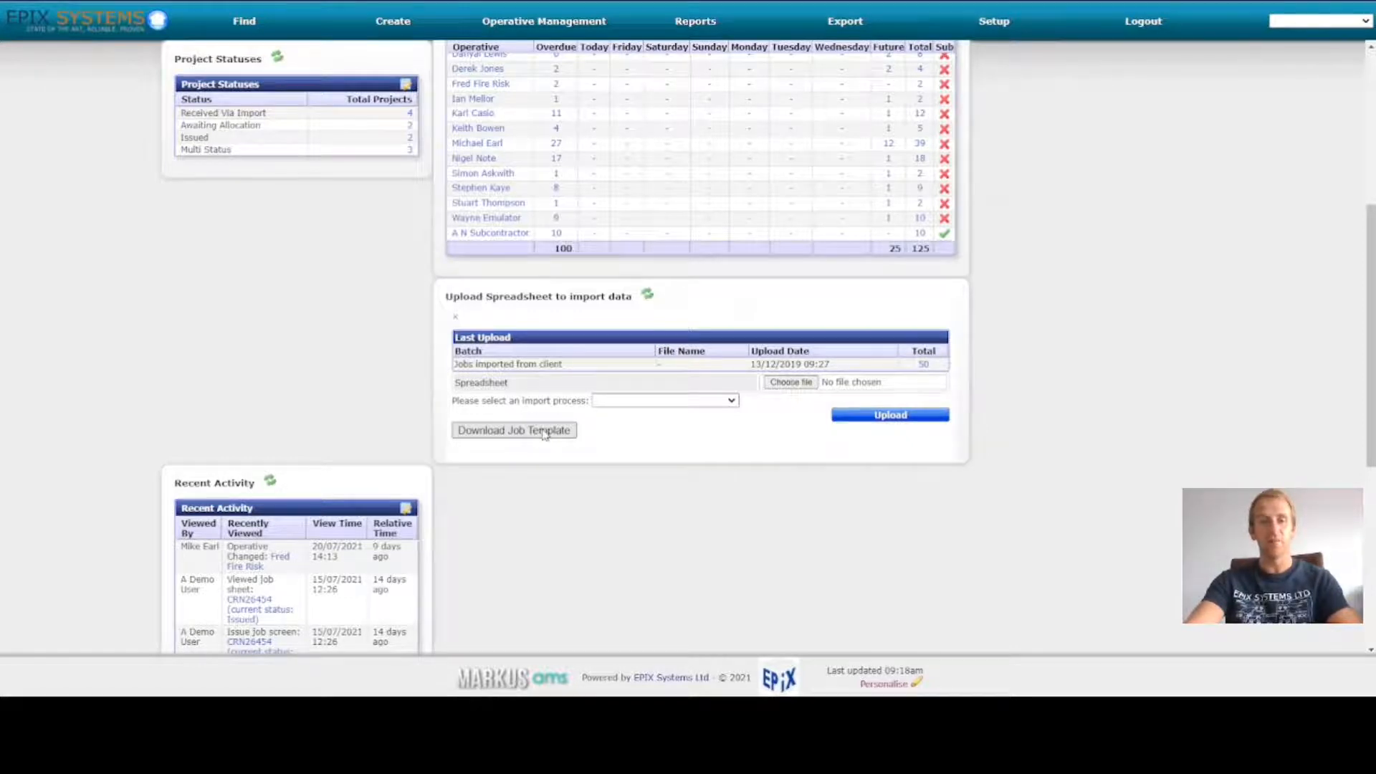
pyautogui.click(544, 433)
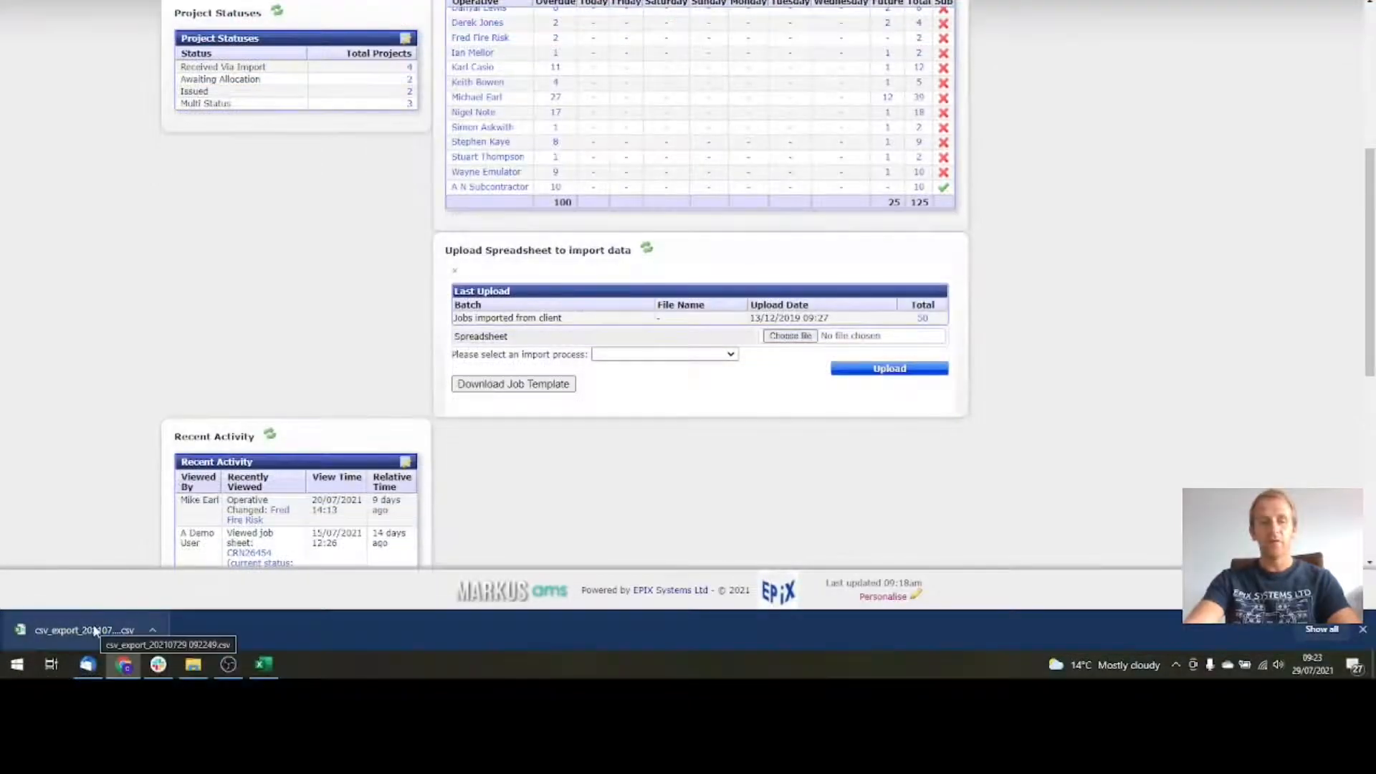
pyautogui.click(93, 629)
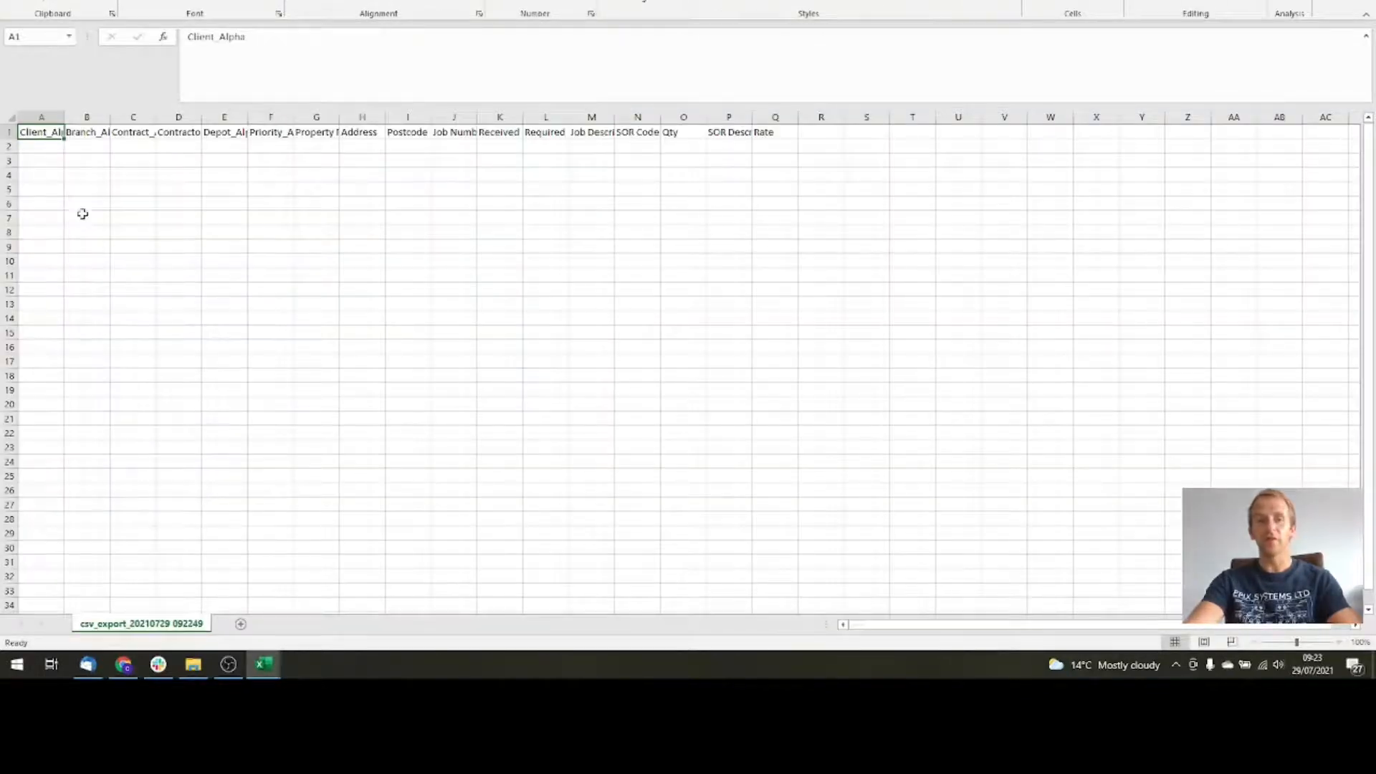
pyautogui.moveTo(46, 132); pyautogui.dragTo(775, 132)
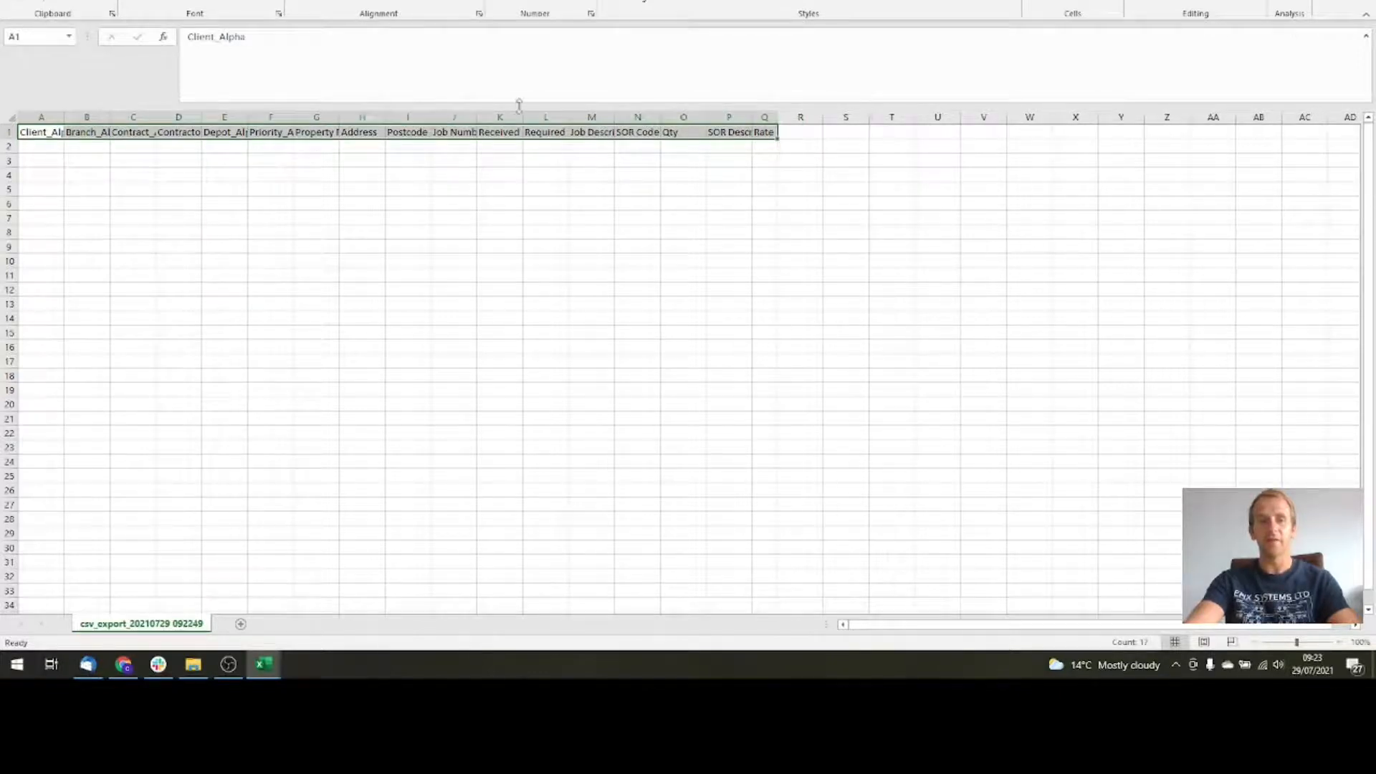
pyautogui.doubleClick(475, 123)
pyautogui.click(500, 206)
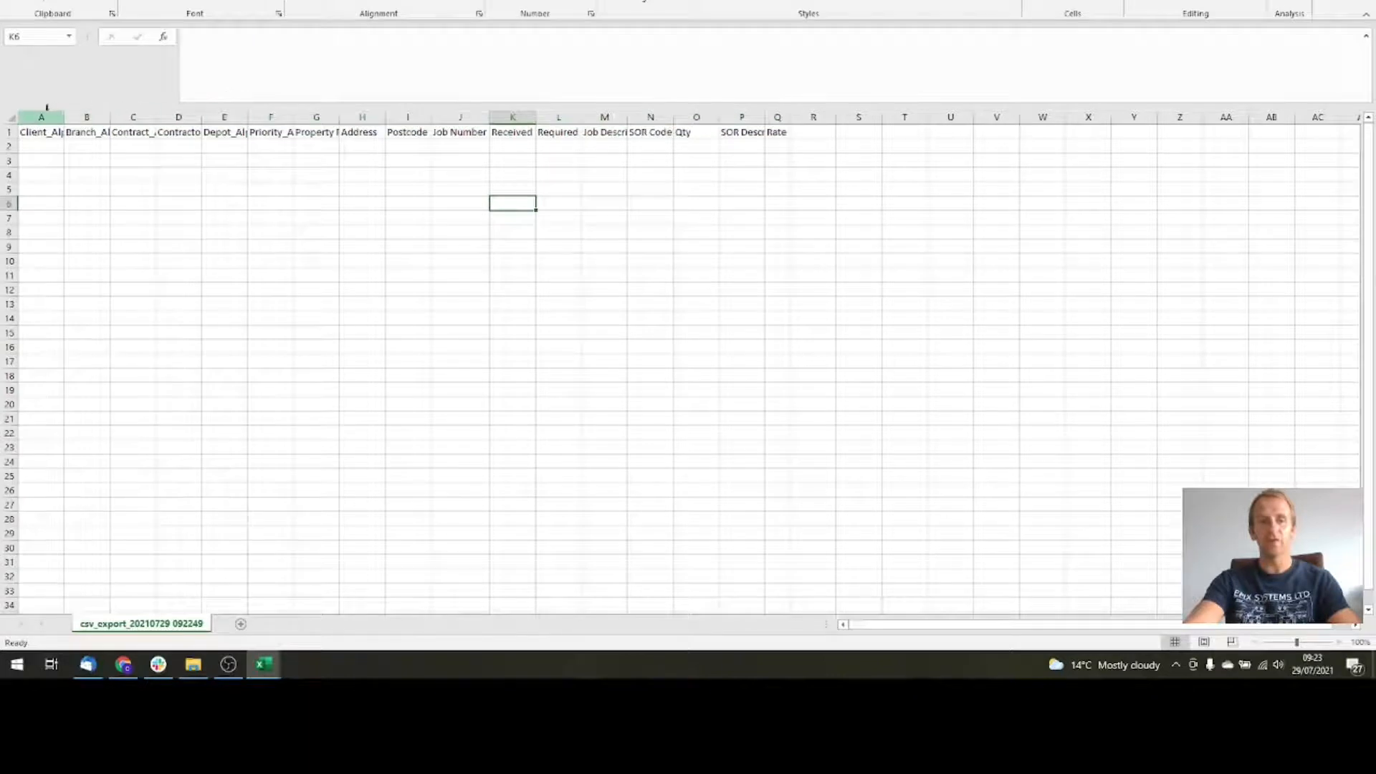
pyautogui.moveTo(43, 113); pyautogui.dragTo(743, 120)
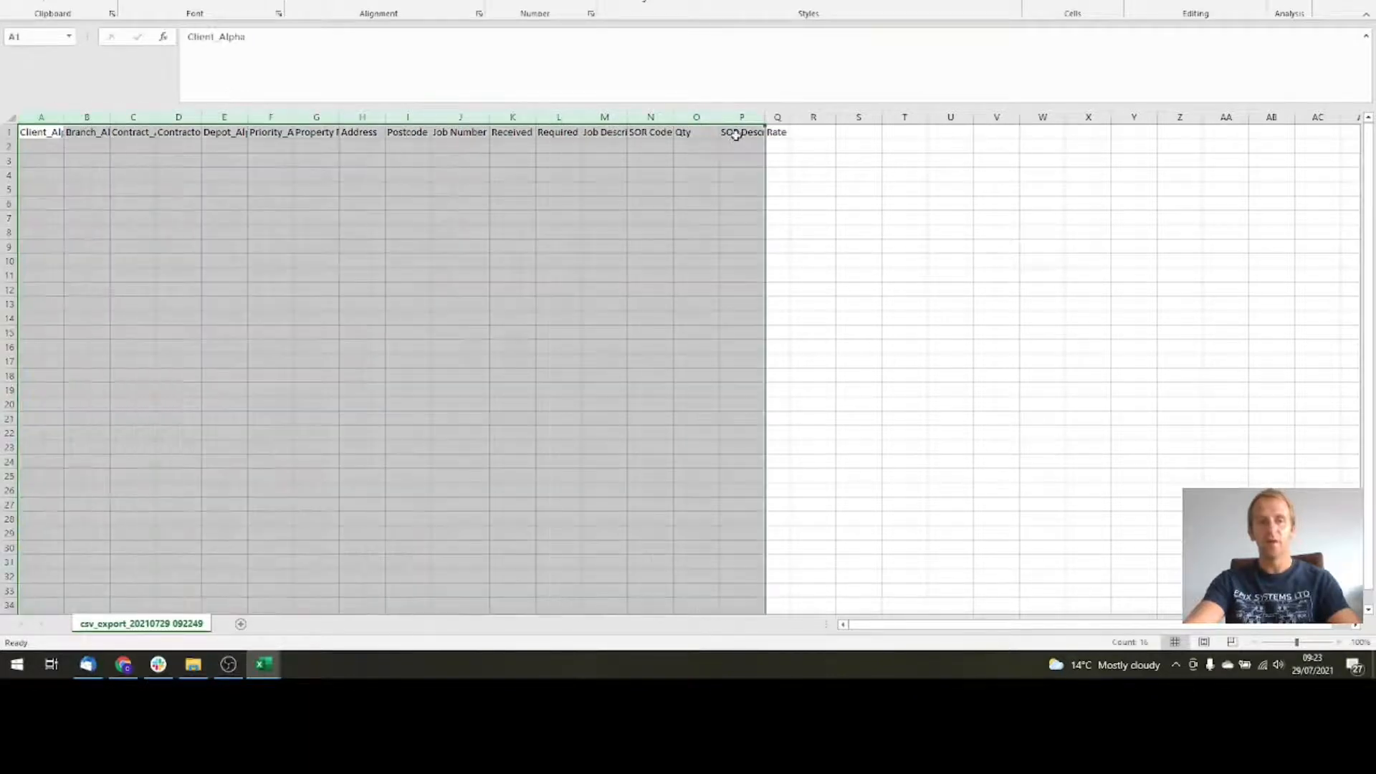
pyautogui.click(744, 147)
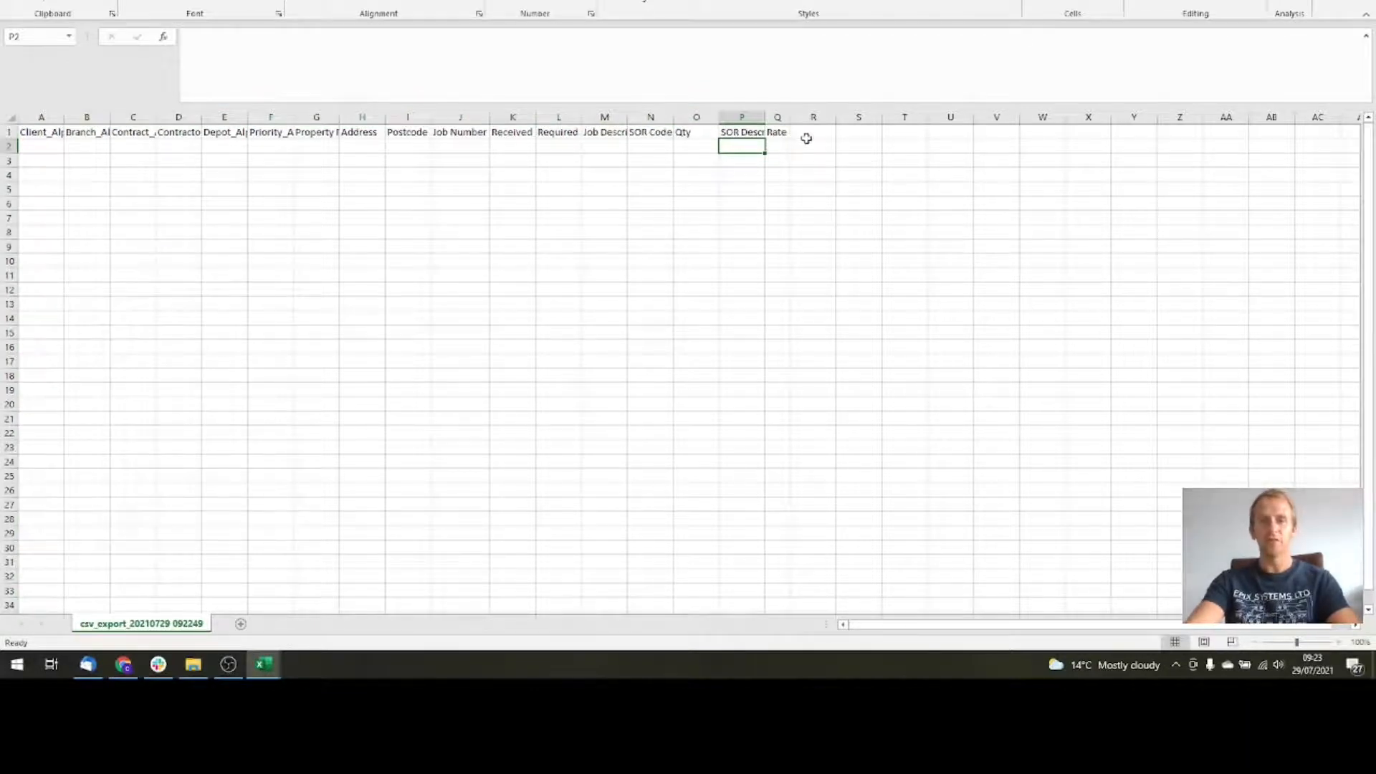
# Step: Switch to the Job Importer Template and review its Instructions and Import Format sheets
pyautogui.click(267, 666)
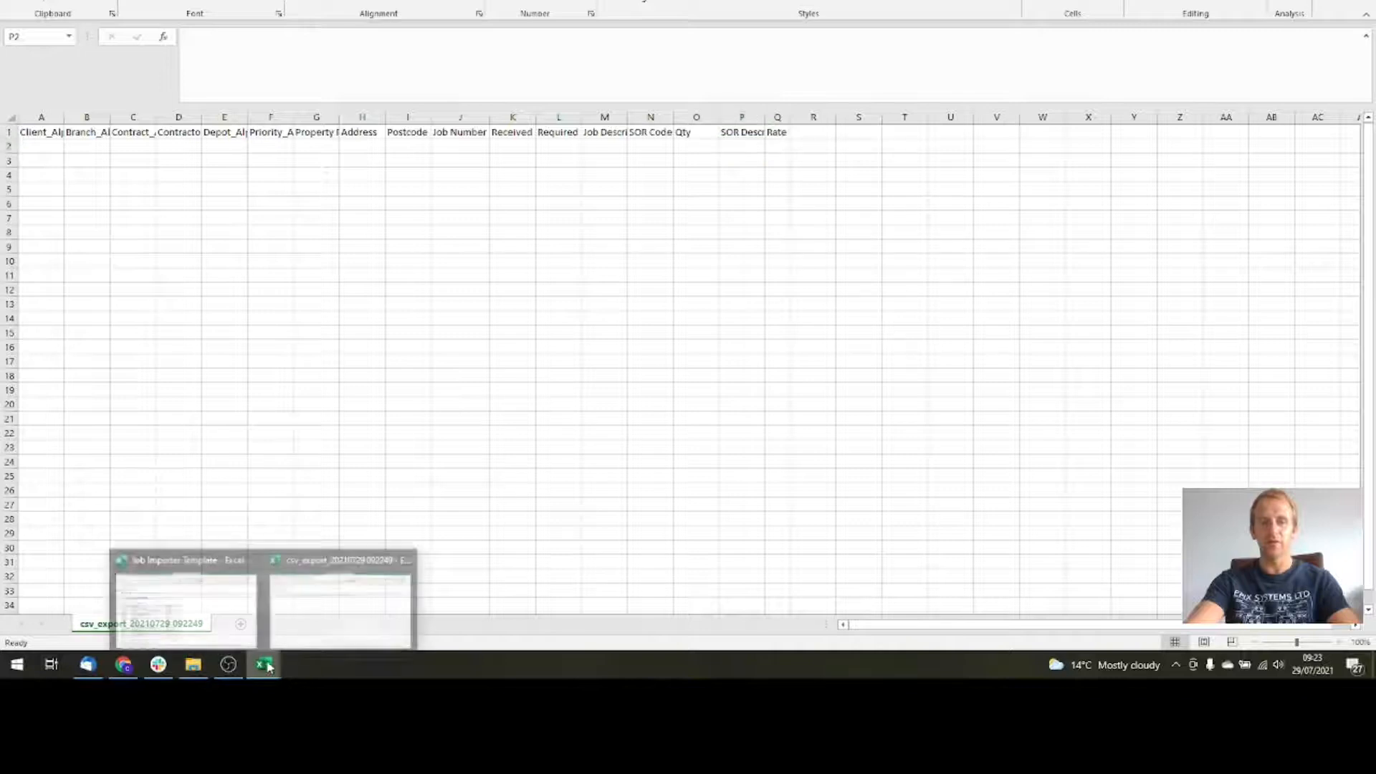
pyautogui.click(221, 605)
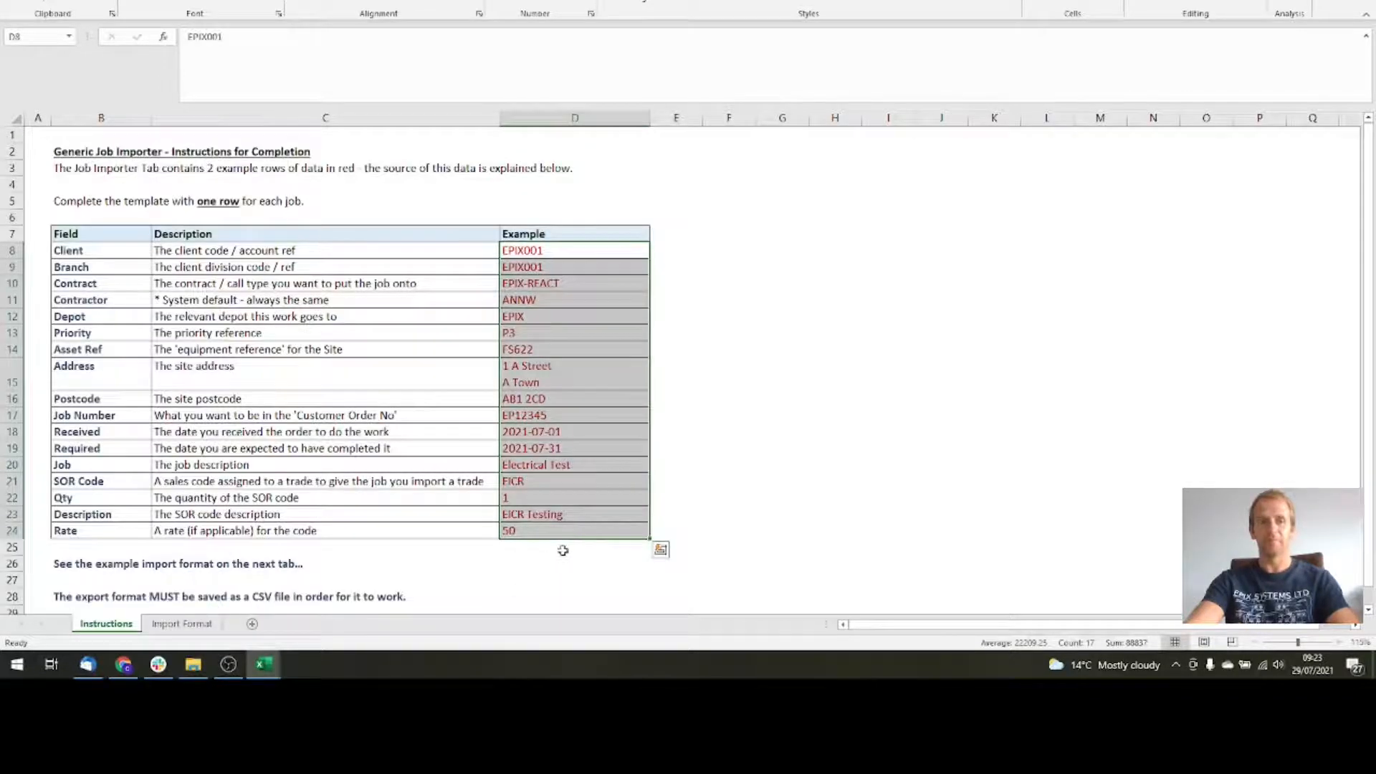
pyautogui.click(76, 172)
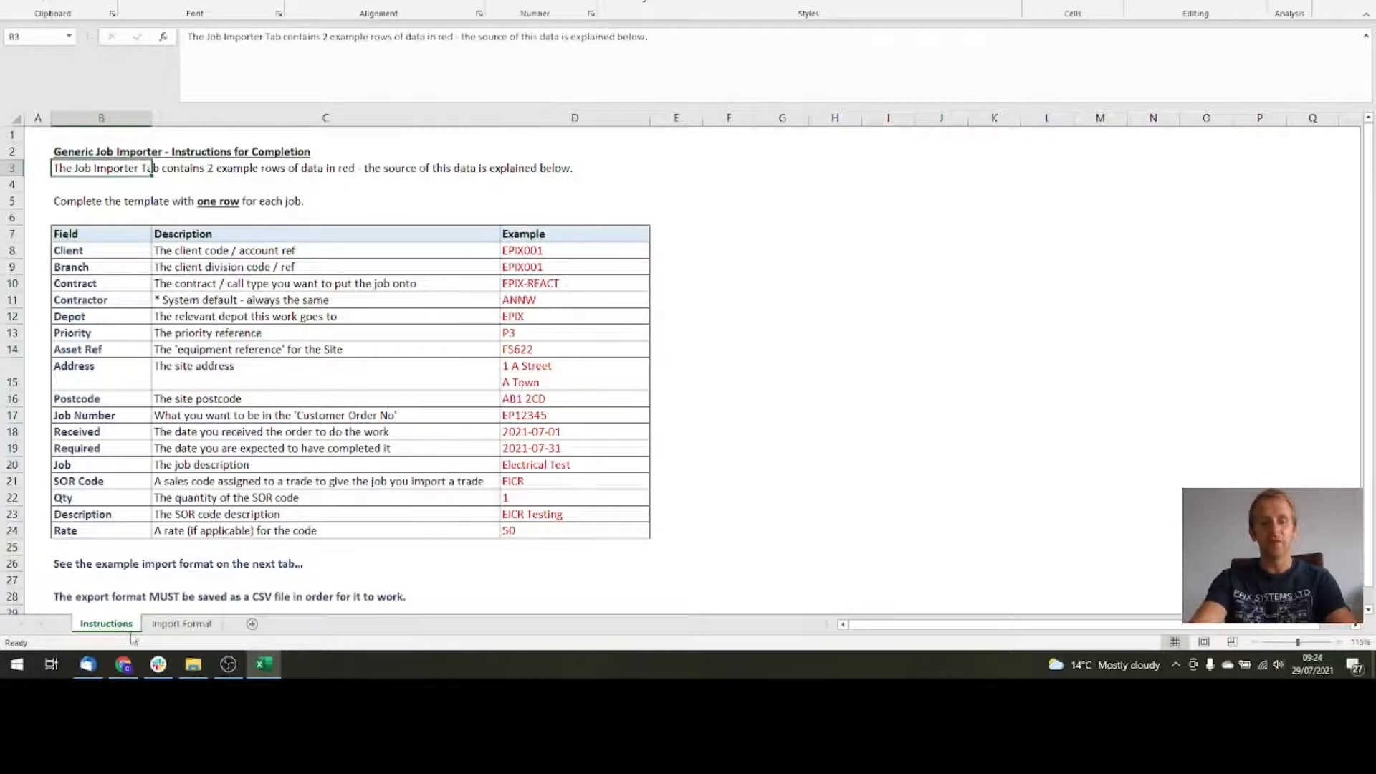
pyautogui.click(188, 625)
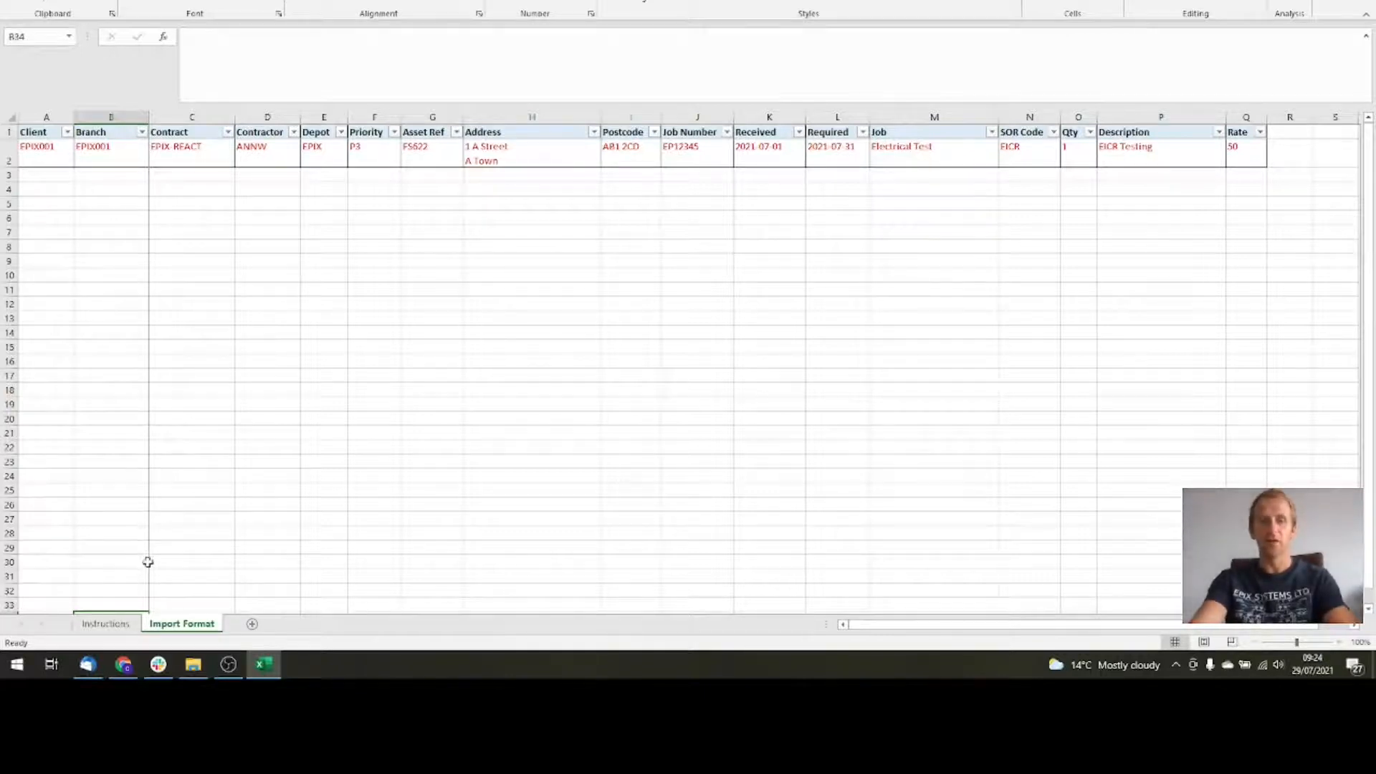
pyautogui.click(105, 623)
# Step: Read the Client and Branch field rows, both with example EPIX001, then return to MARKUS
pyautogui.moveTo(280, 682)
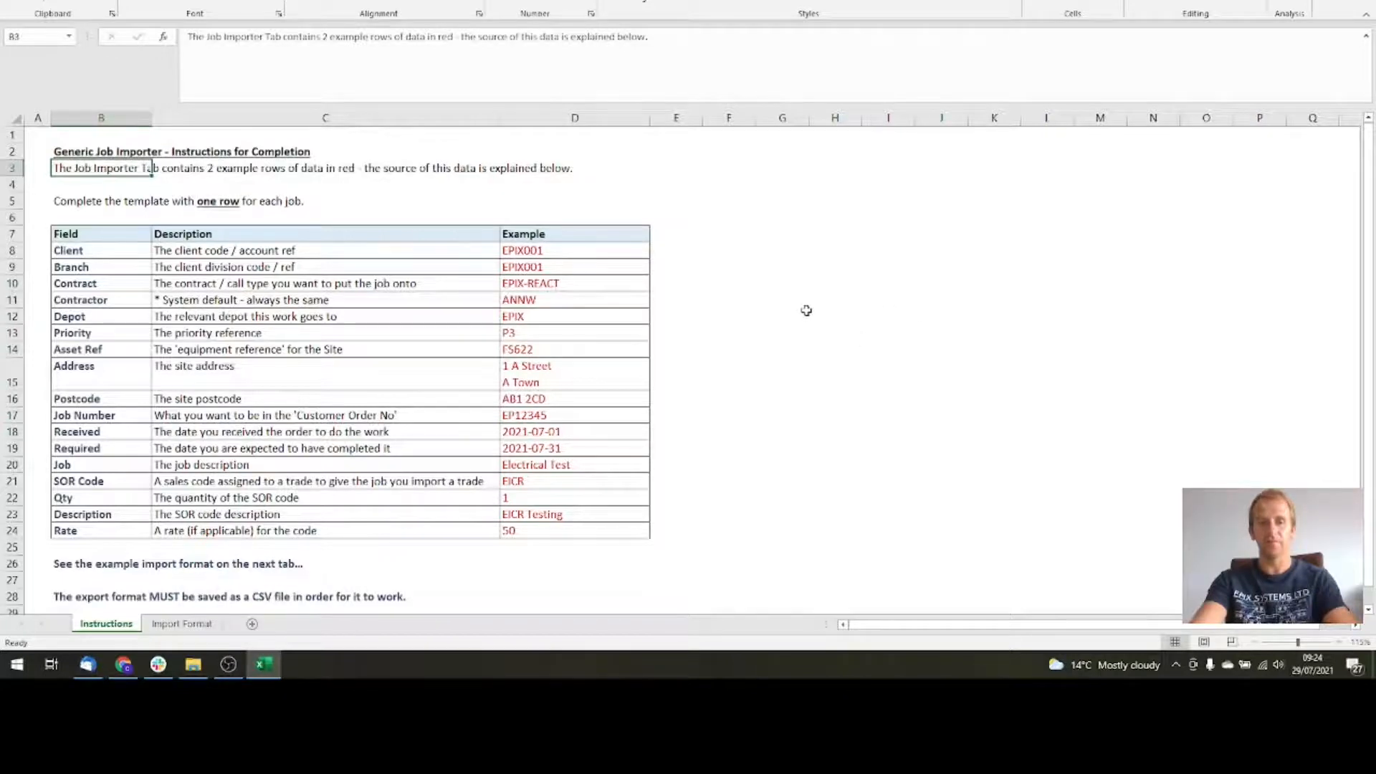
pyautogui.click(105, 249)
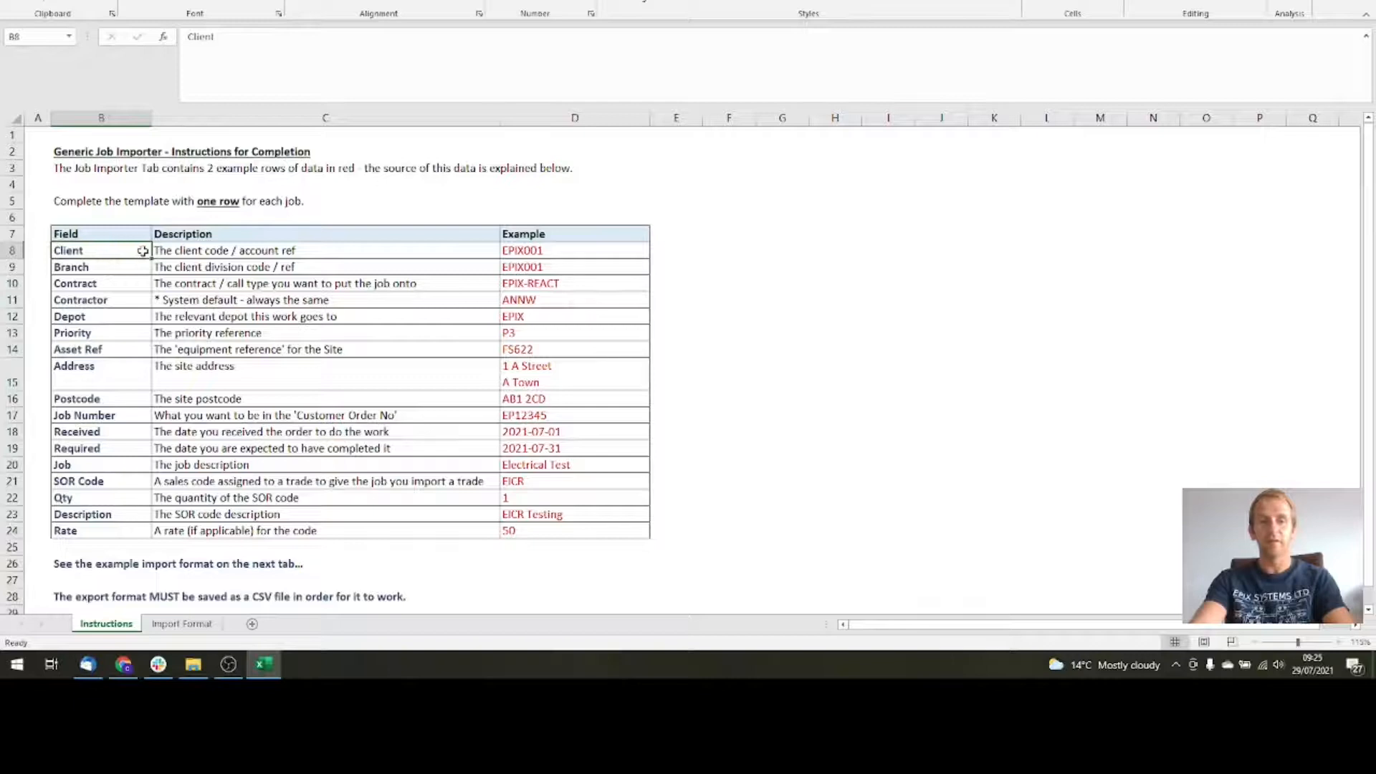
pyautogui.click(272, 250)
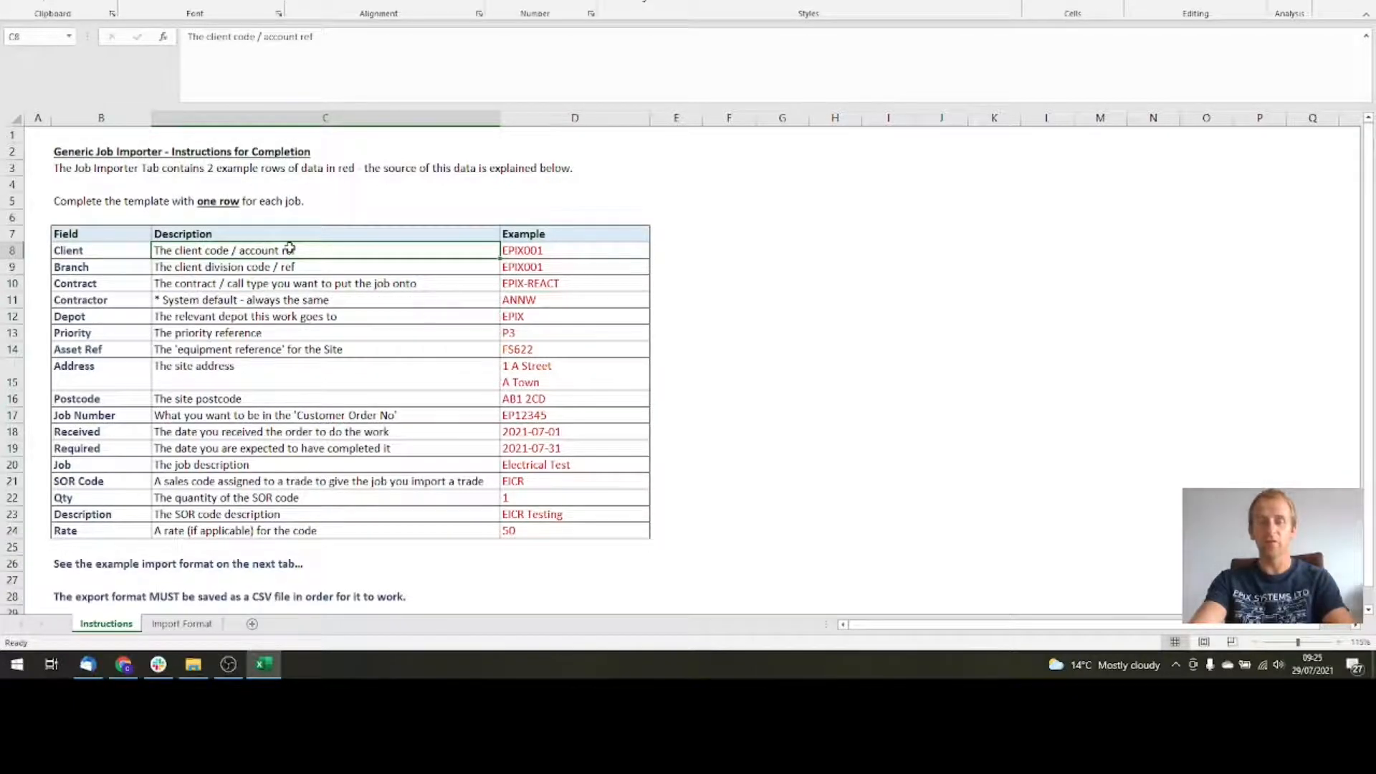
pyautogui.click(549, 250)
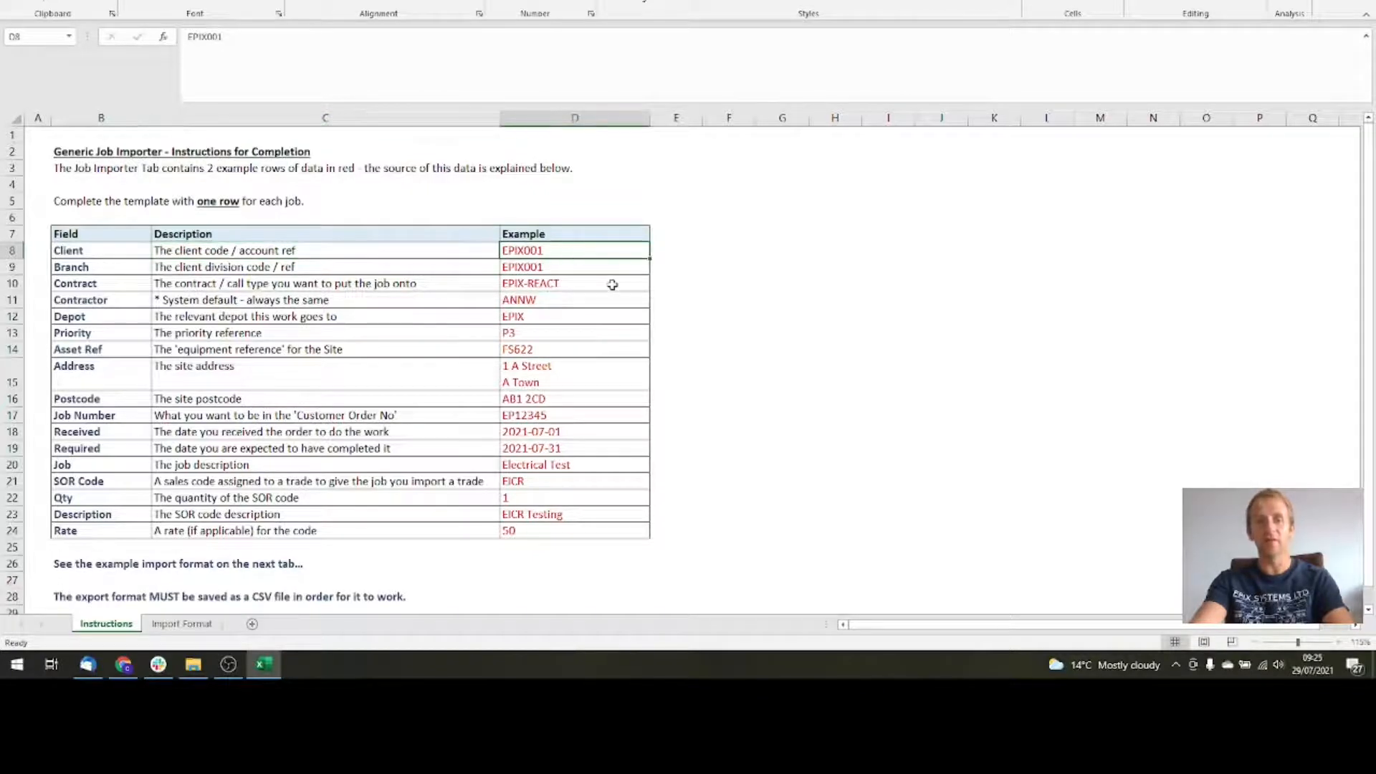
pyautogui.click(126, 267)
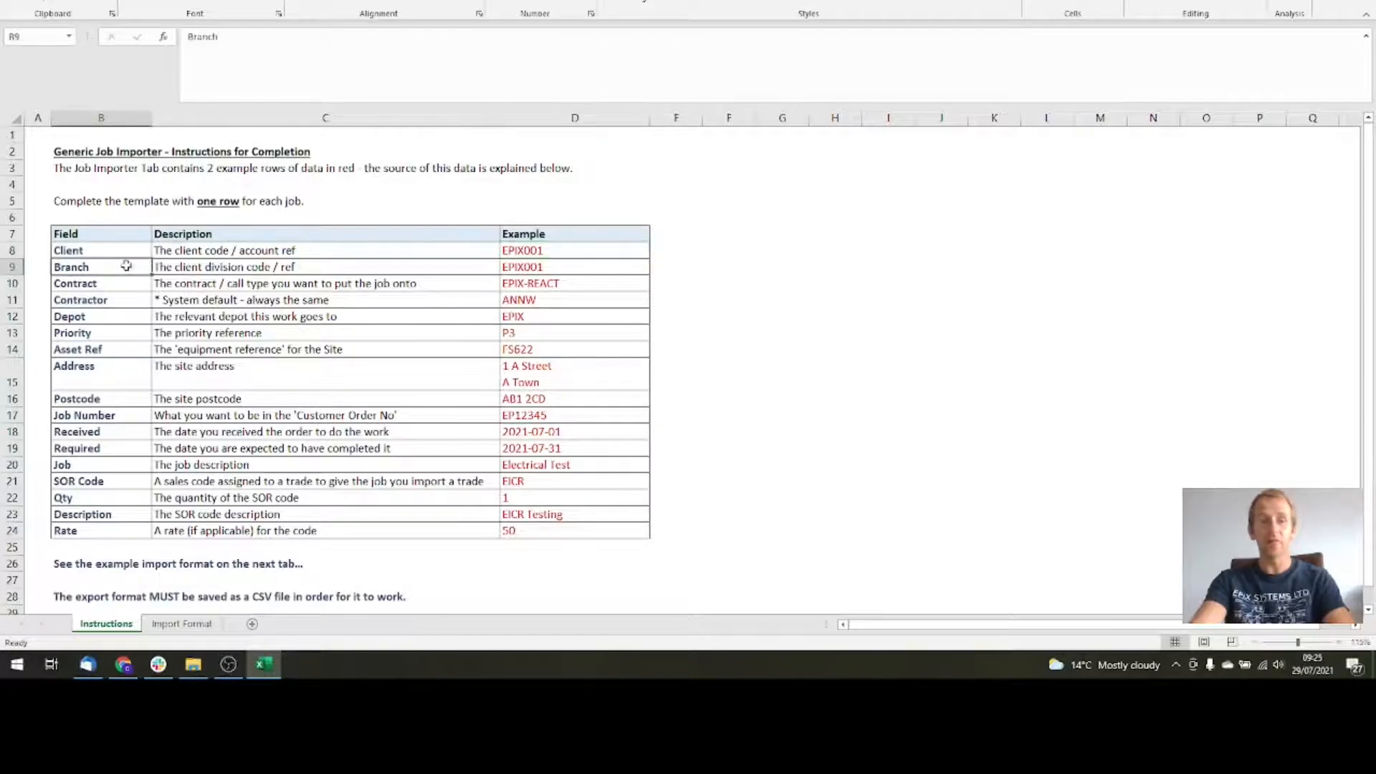
pyautogui.click(351, 264)
pyautogui.click(525, 265)
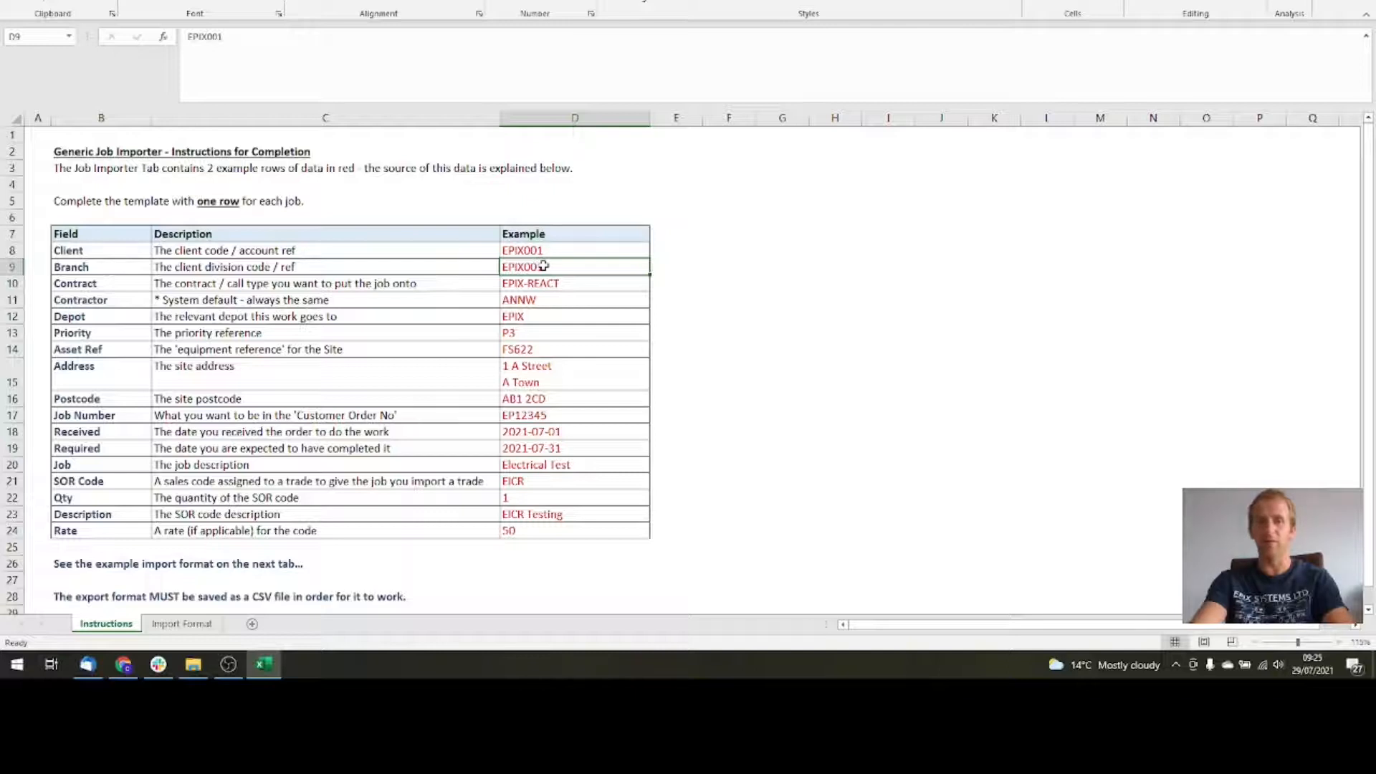
pyautogui.click(123, 664)
pyautogui.scroll(5, 406, 387)
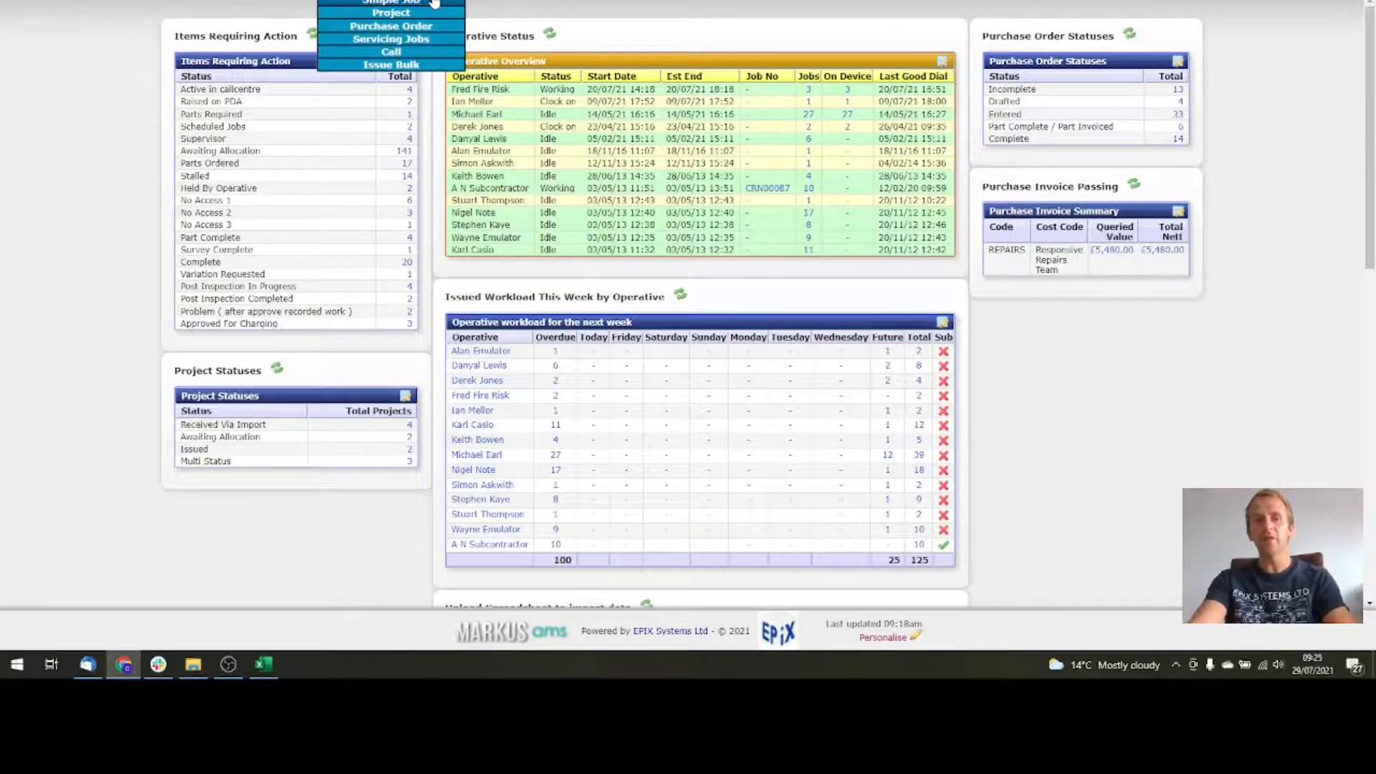
# Step: Start a new simple job with customer Training Client and branch Epix Systems Ltd
pyautogui.click(434, 15)
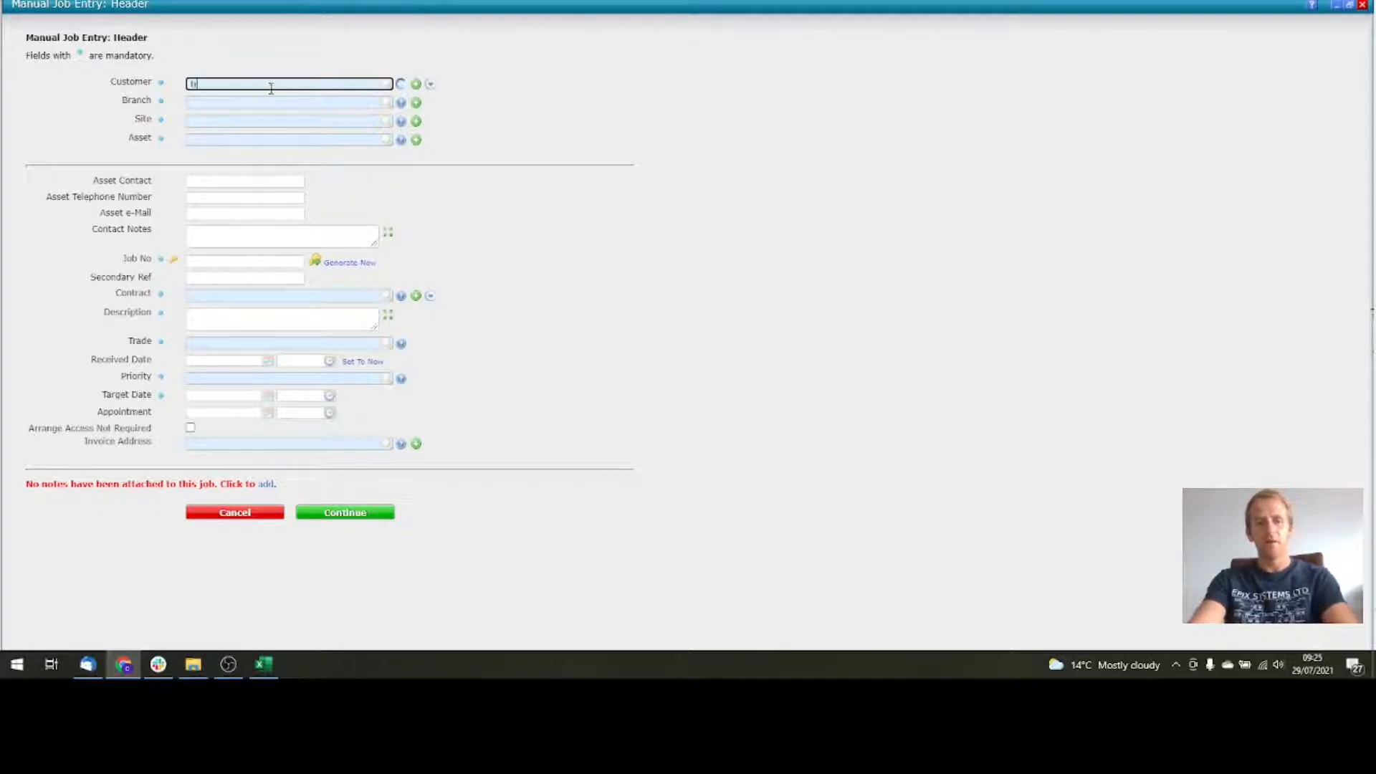
pyautogui.write('ra')
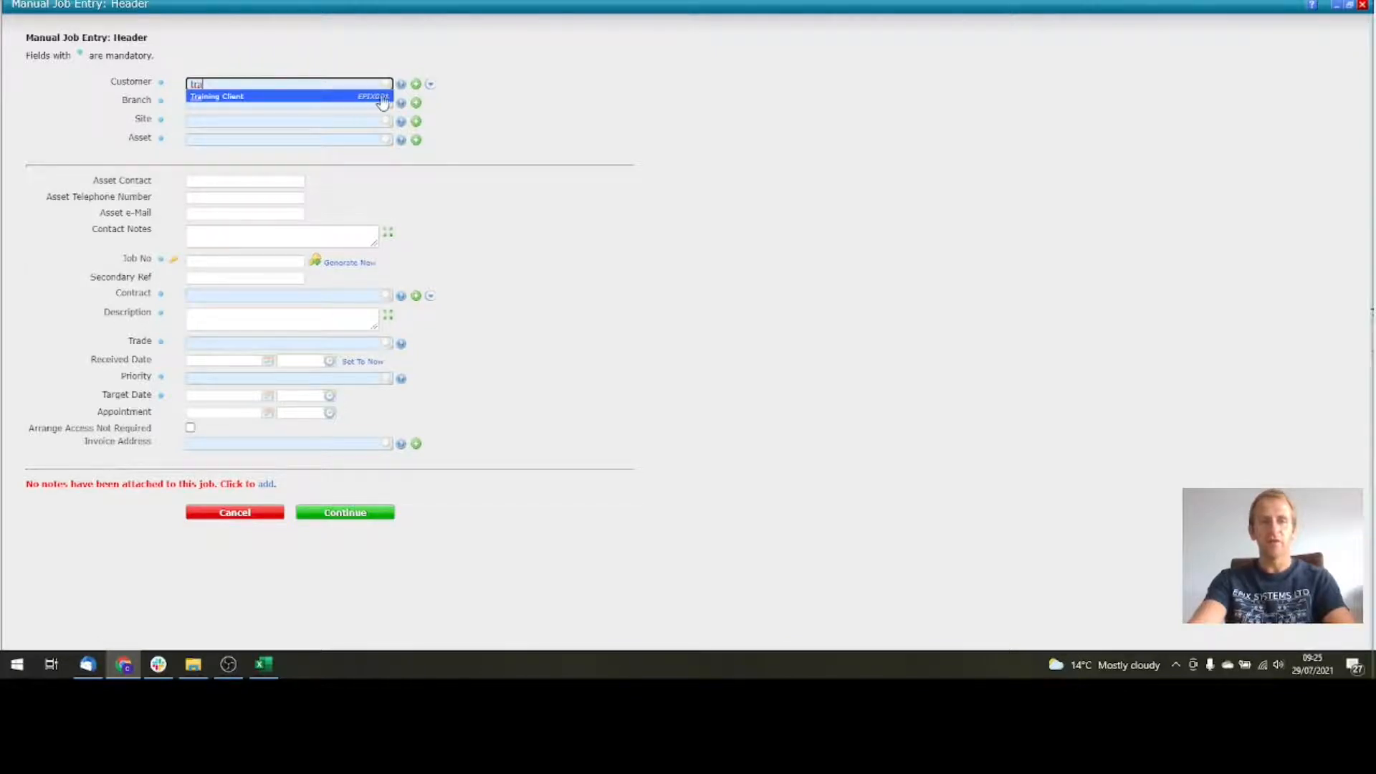
pyautogui.scroll(3, 362, 100)
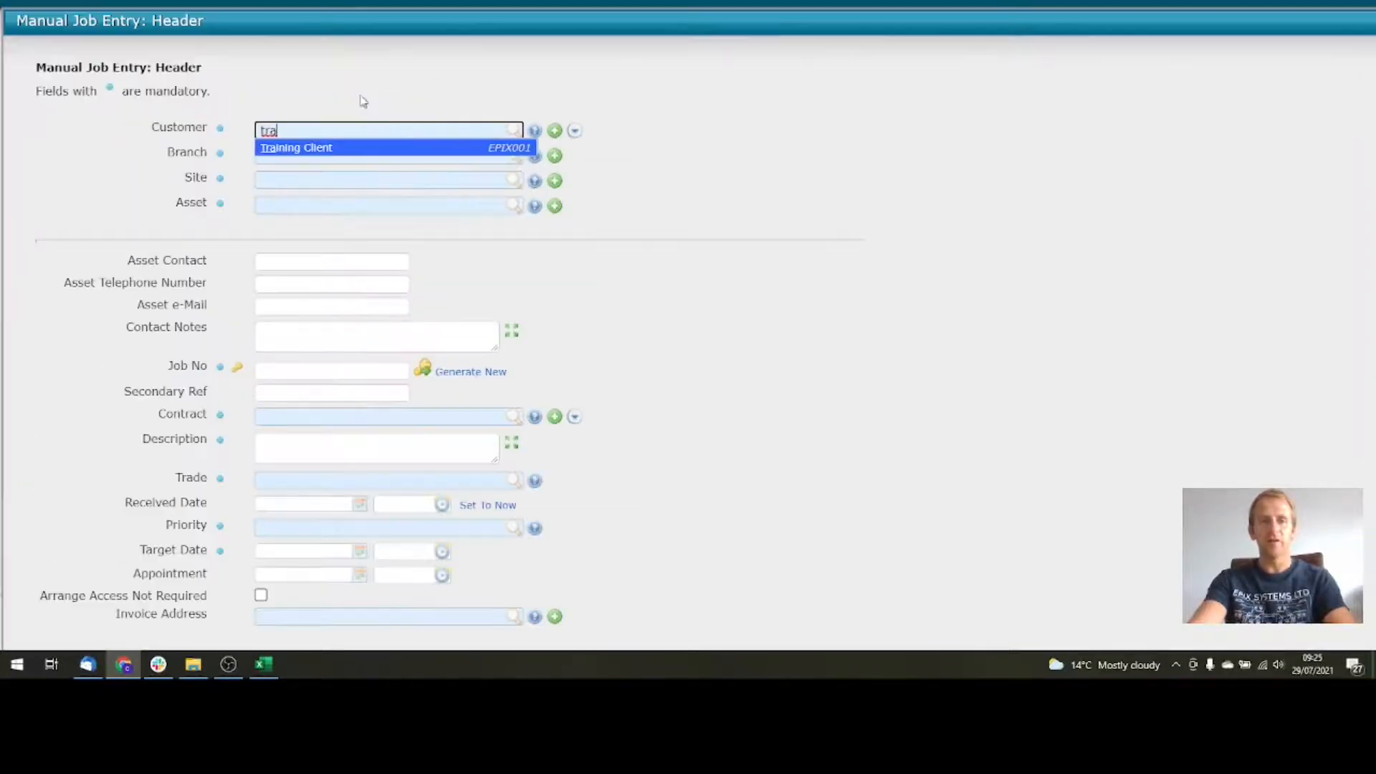
pyautogui.click(489, 152)
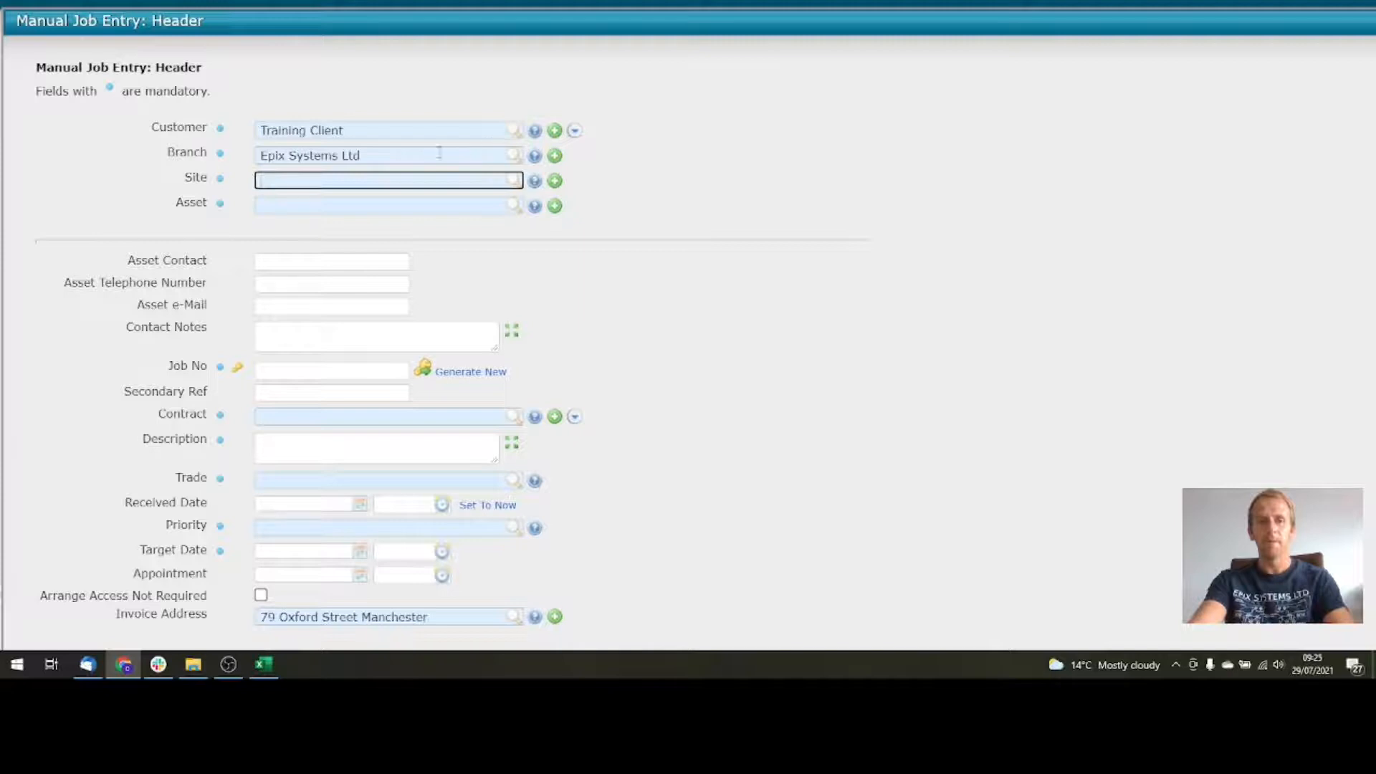
pyautogui.click(536, 156)
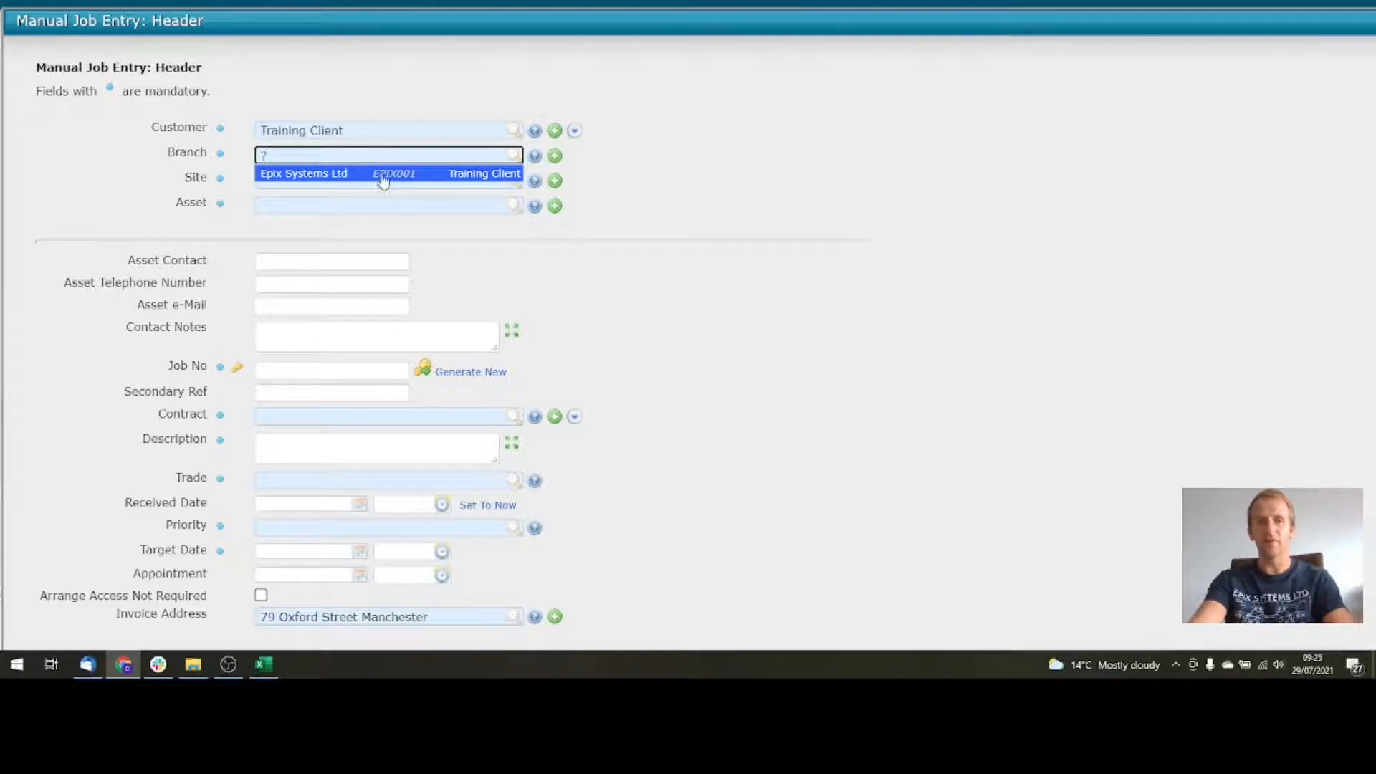
pyautogui.click(414, 179)
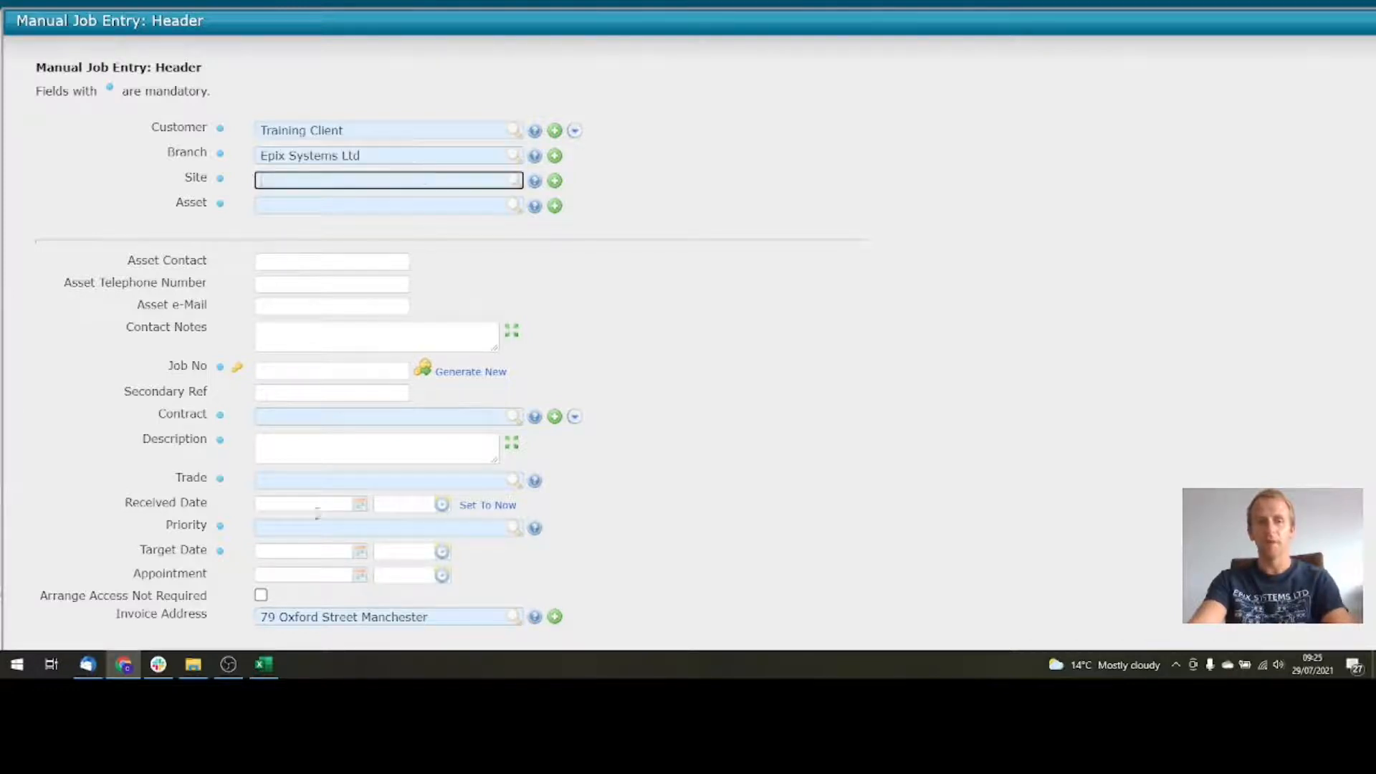
pyautogui.click(264, 665)
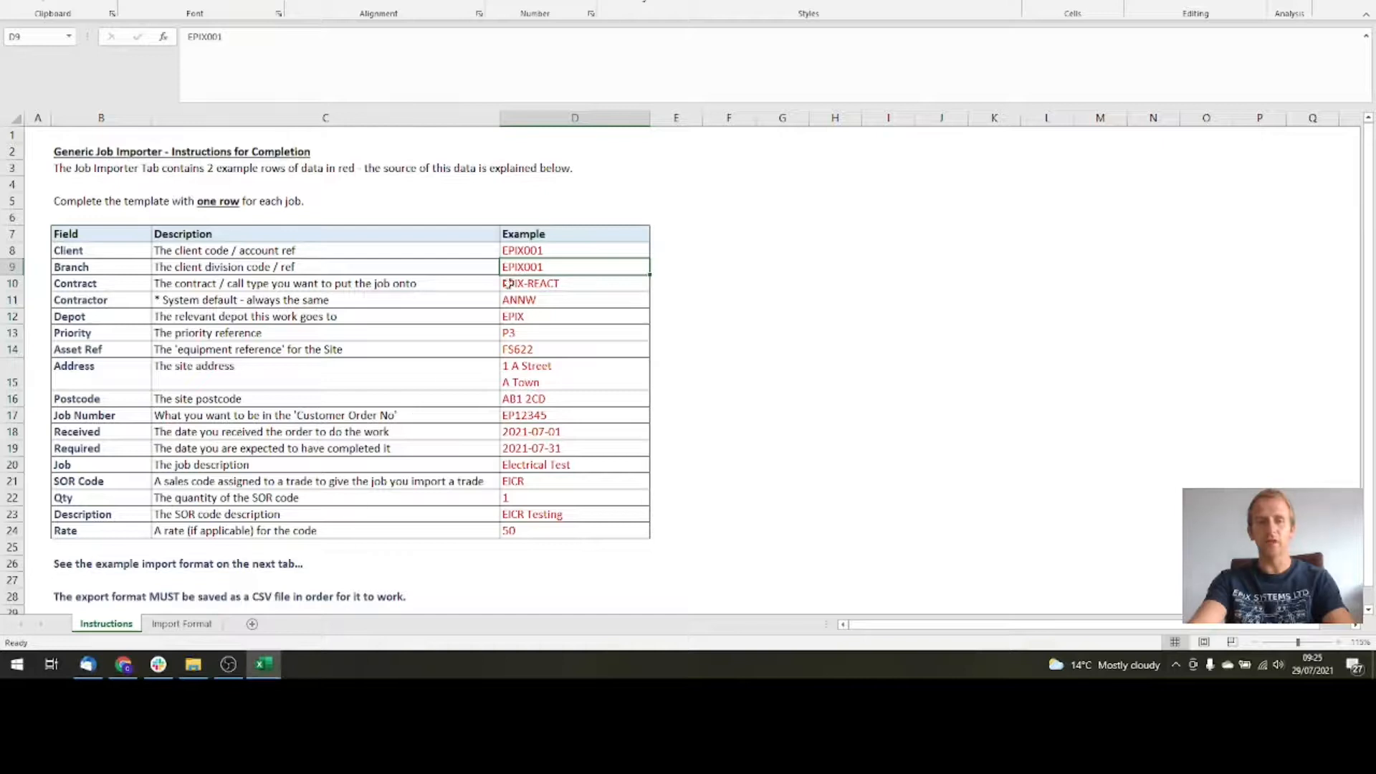
# Step: Check the example Client and Branch in A2/B2 and the Contract example EPIX-REACT
pyautogui.click(181, 624)
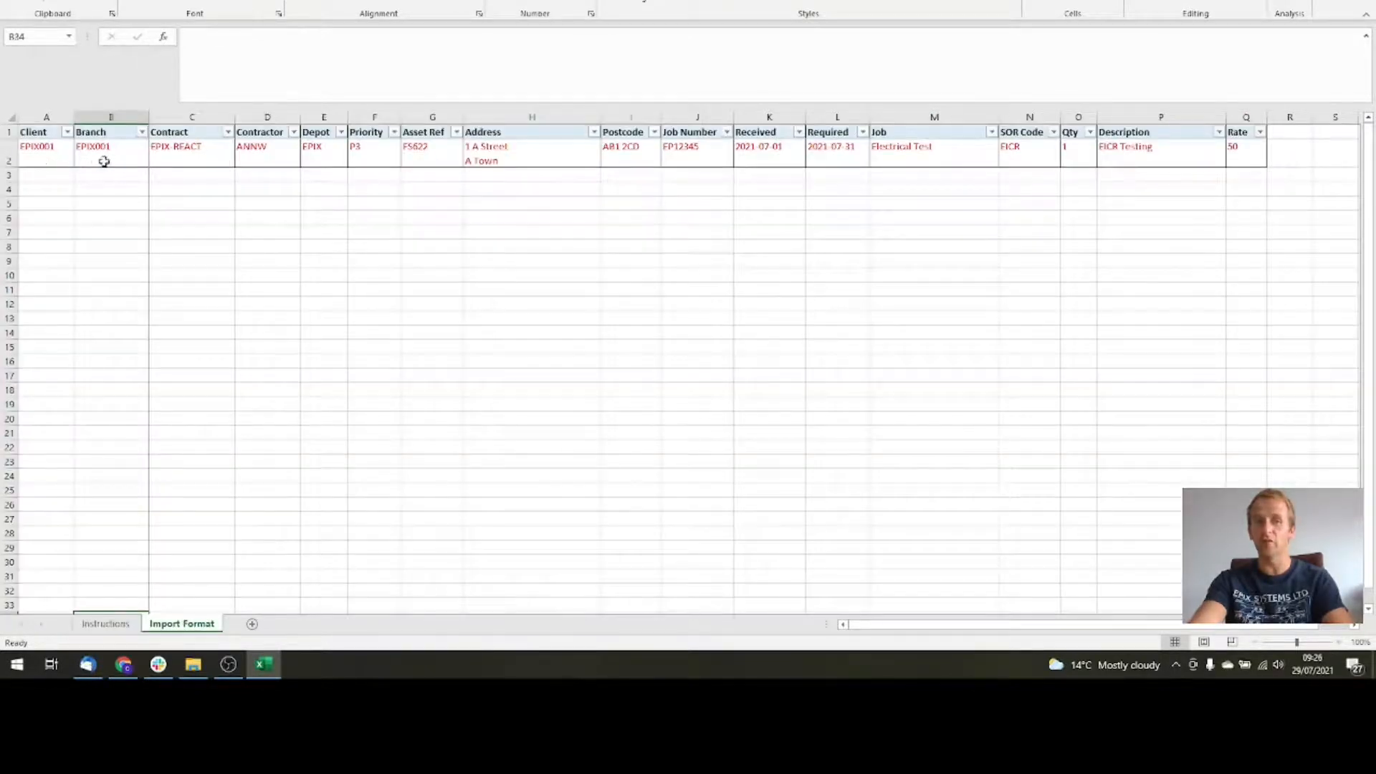
pyautogui.click(45, 152)
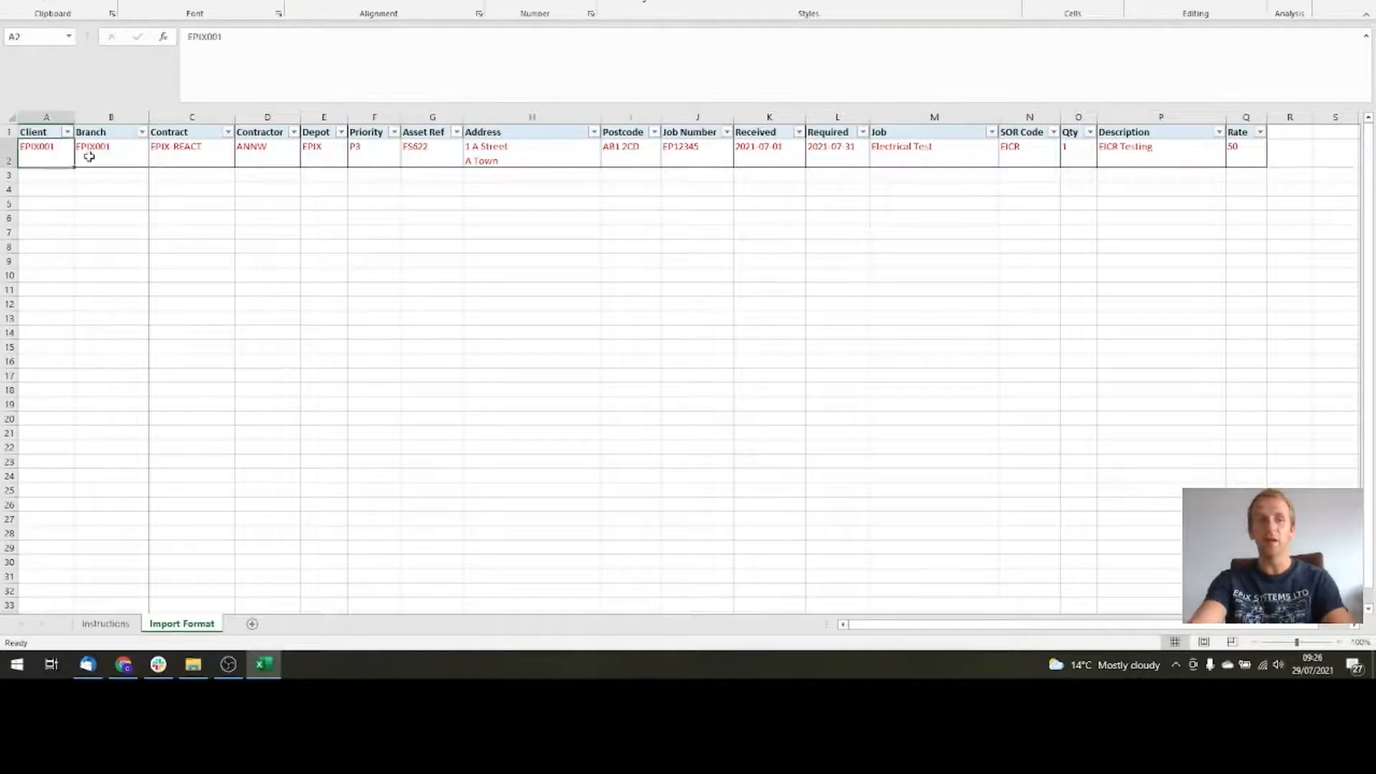
pyautogui.click(118, 166)
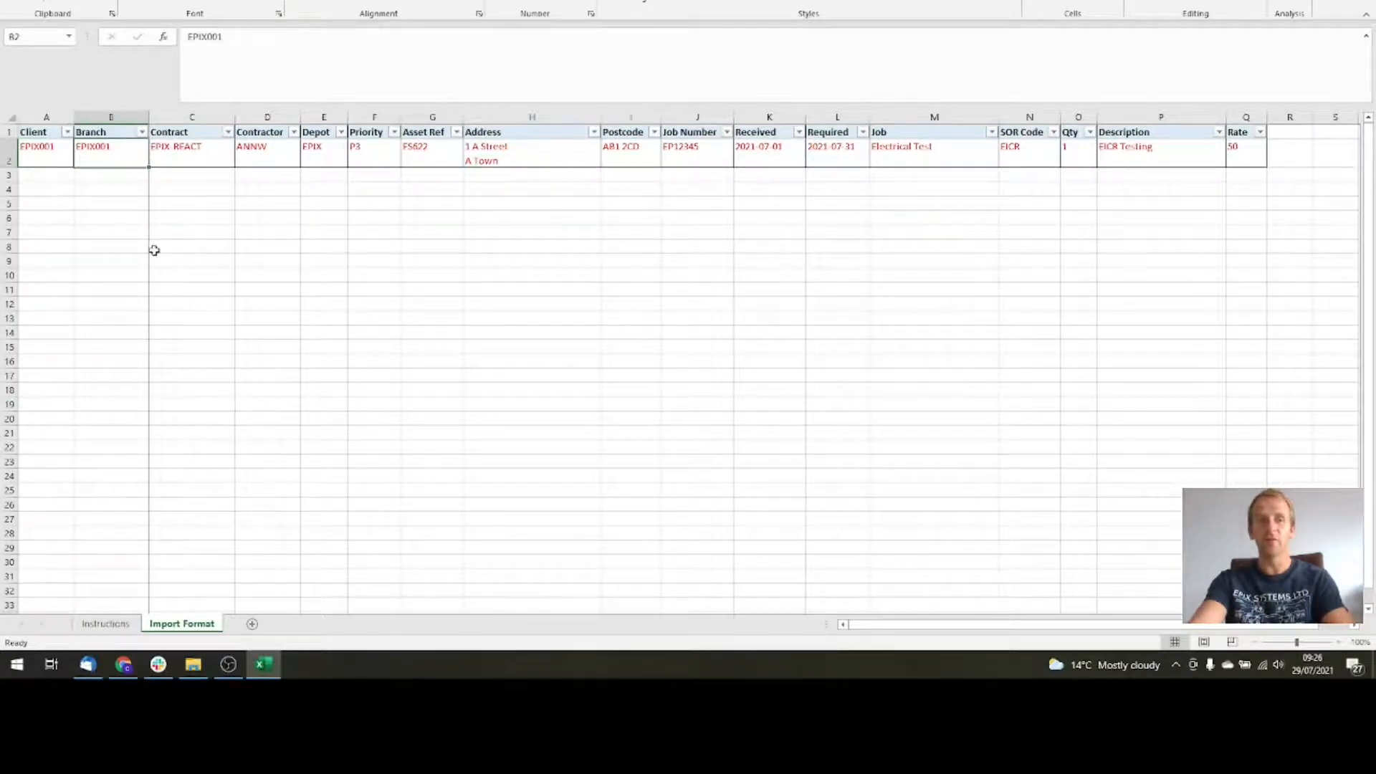
pyautogui.click(118, 625)
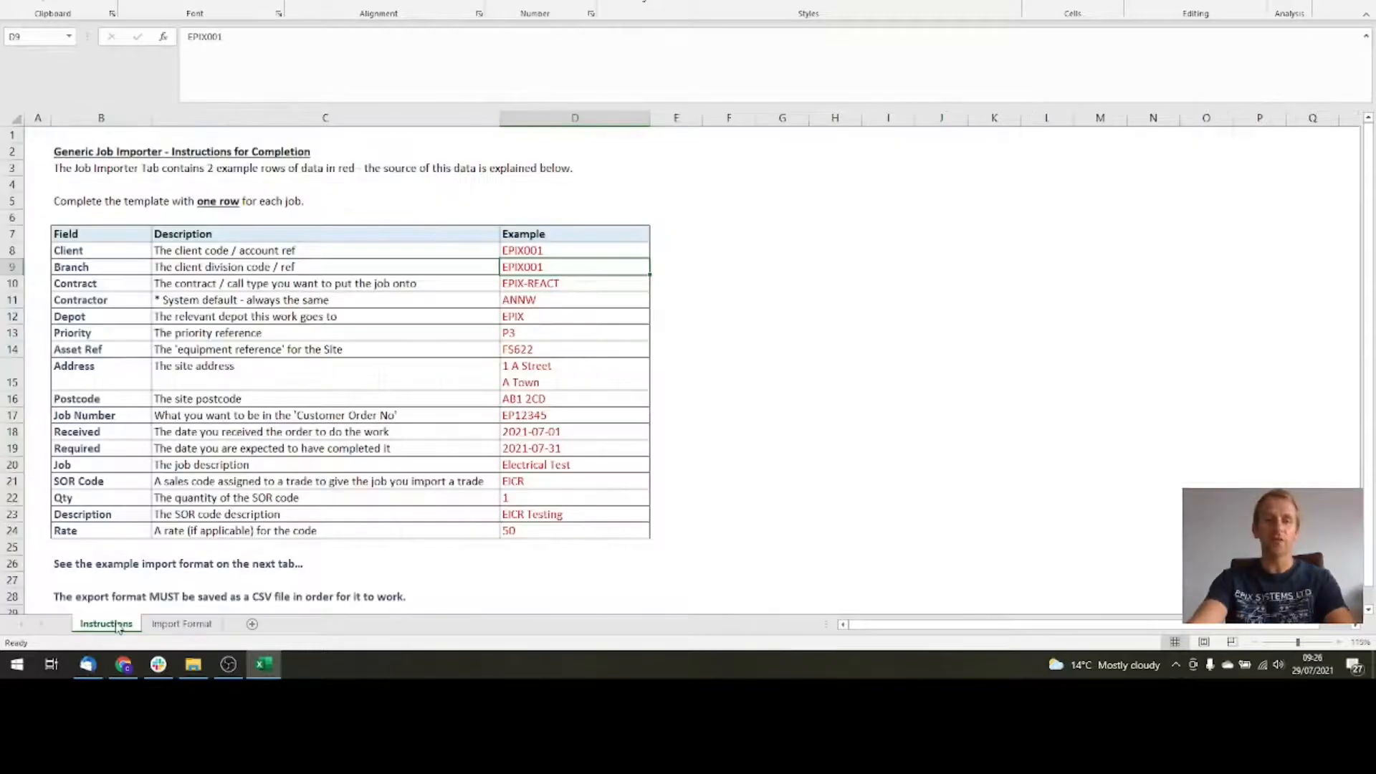
pyautogui.click(93, 284)
pyautogui.click(174, 283)
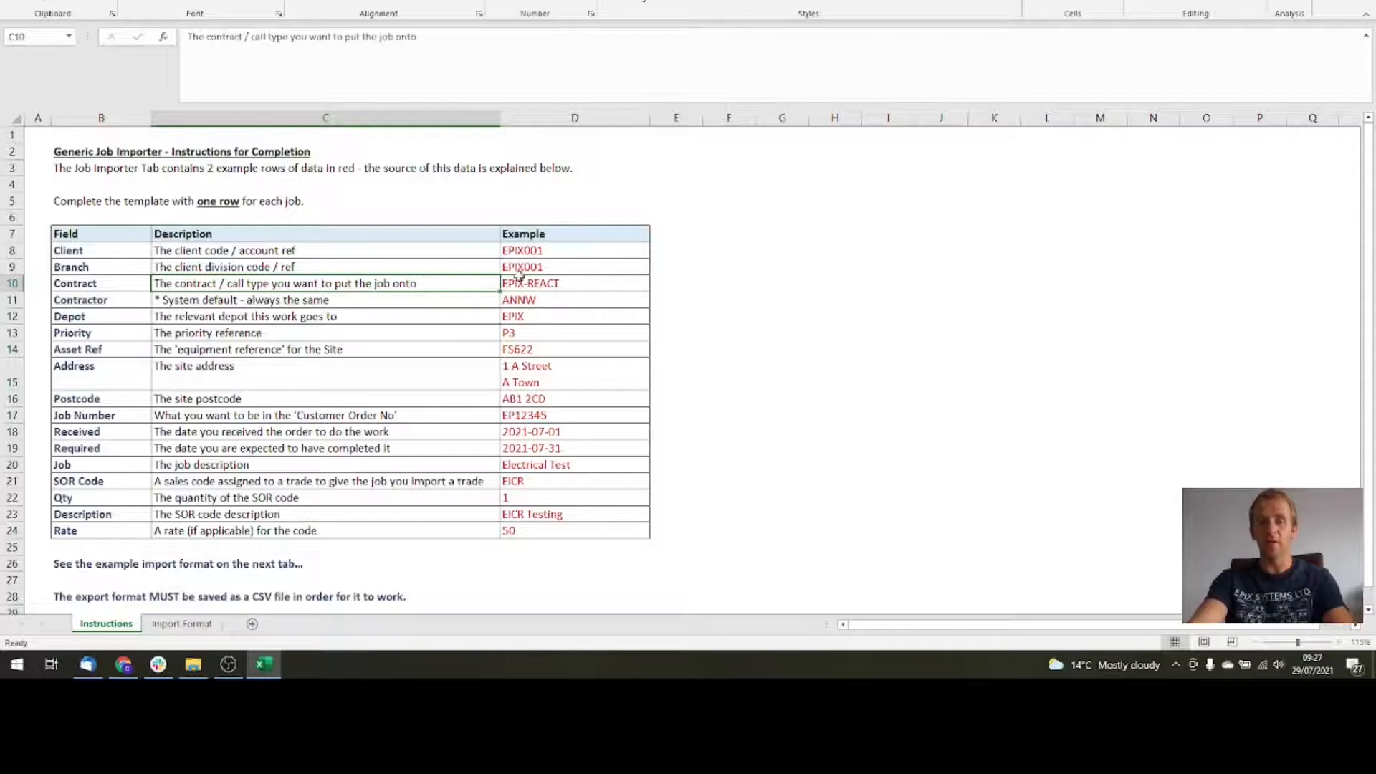
pyautogui.click(539, 284)
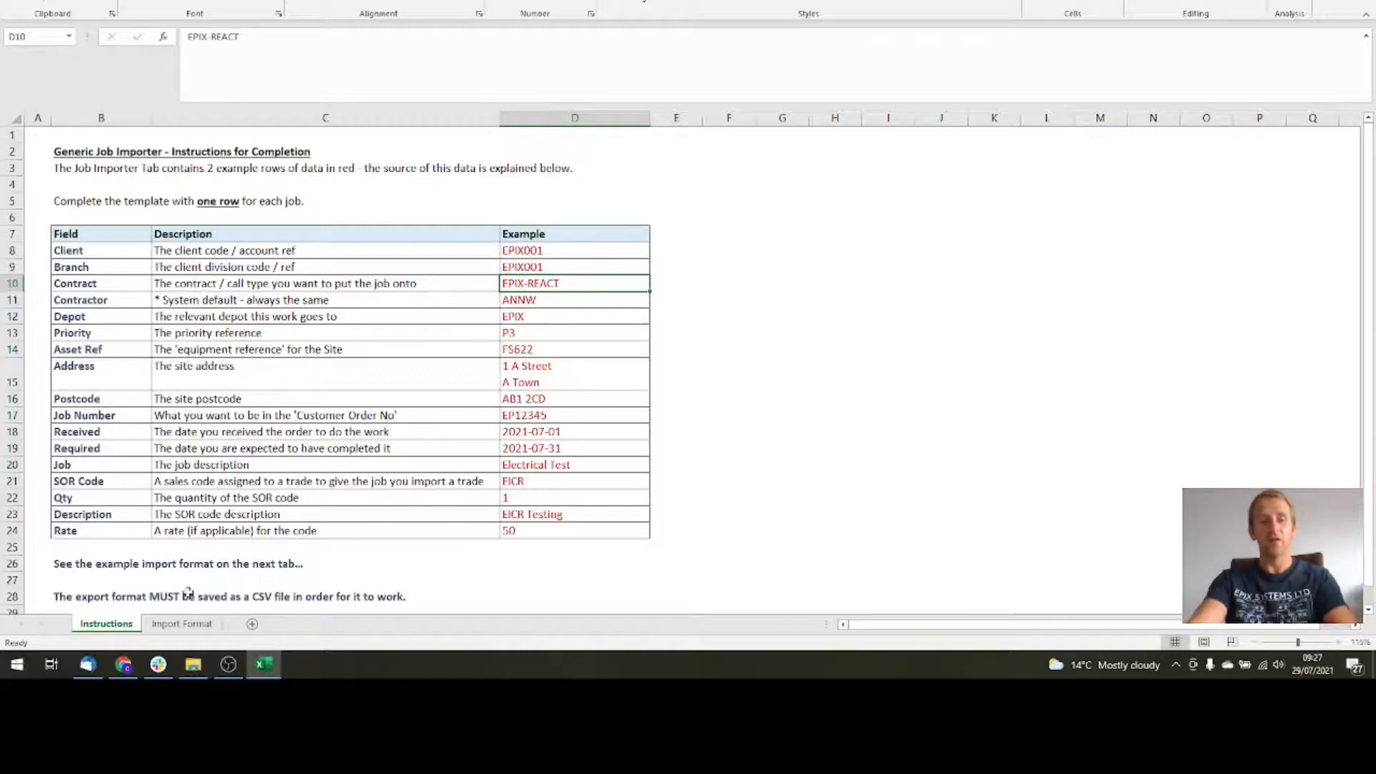
pyautogui.click(118, 678)
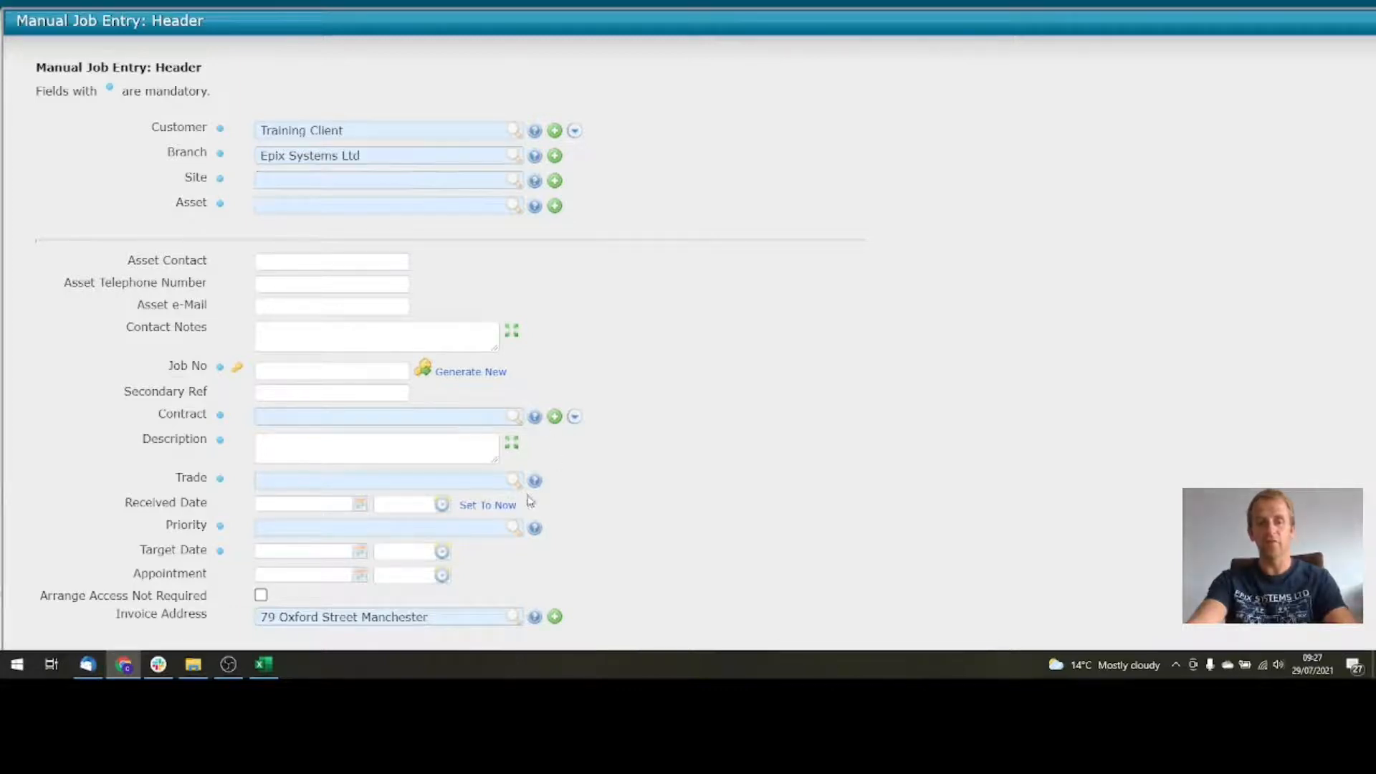
# Step: Set the job's contract to Epix Reactive Works from the contract list
pyautogui.click(535, 418)
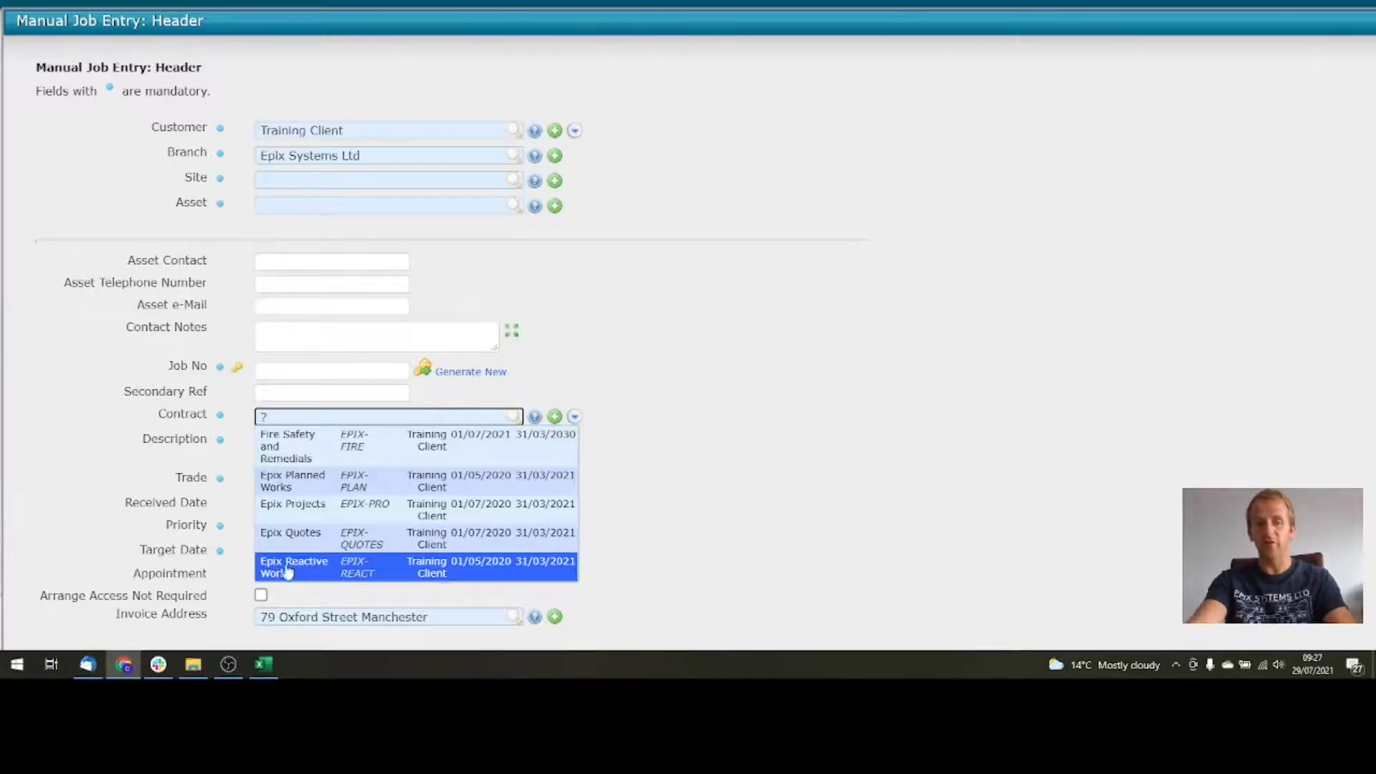
pyautogui.click(364, 573)
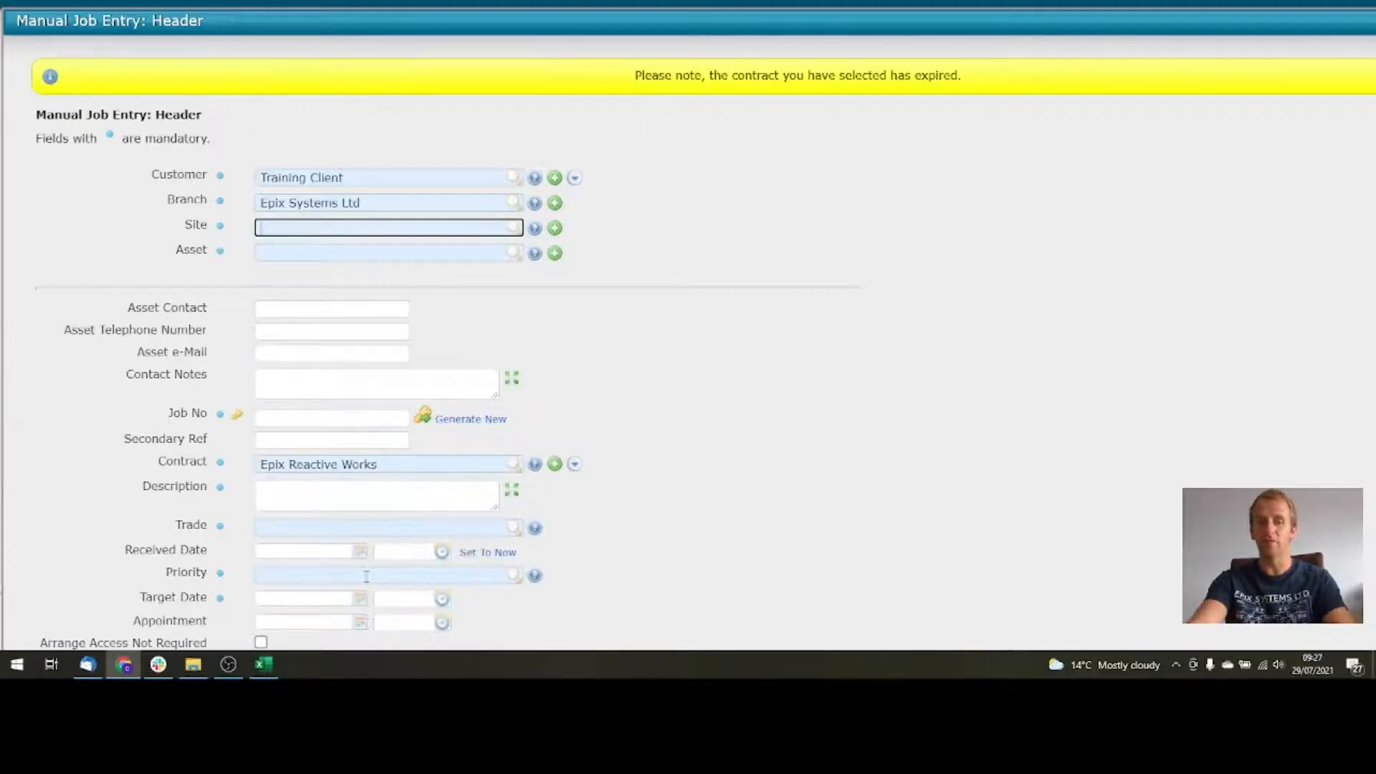
pyautogui.click(263, 664)
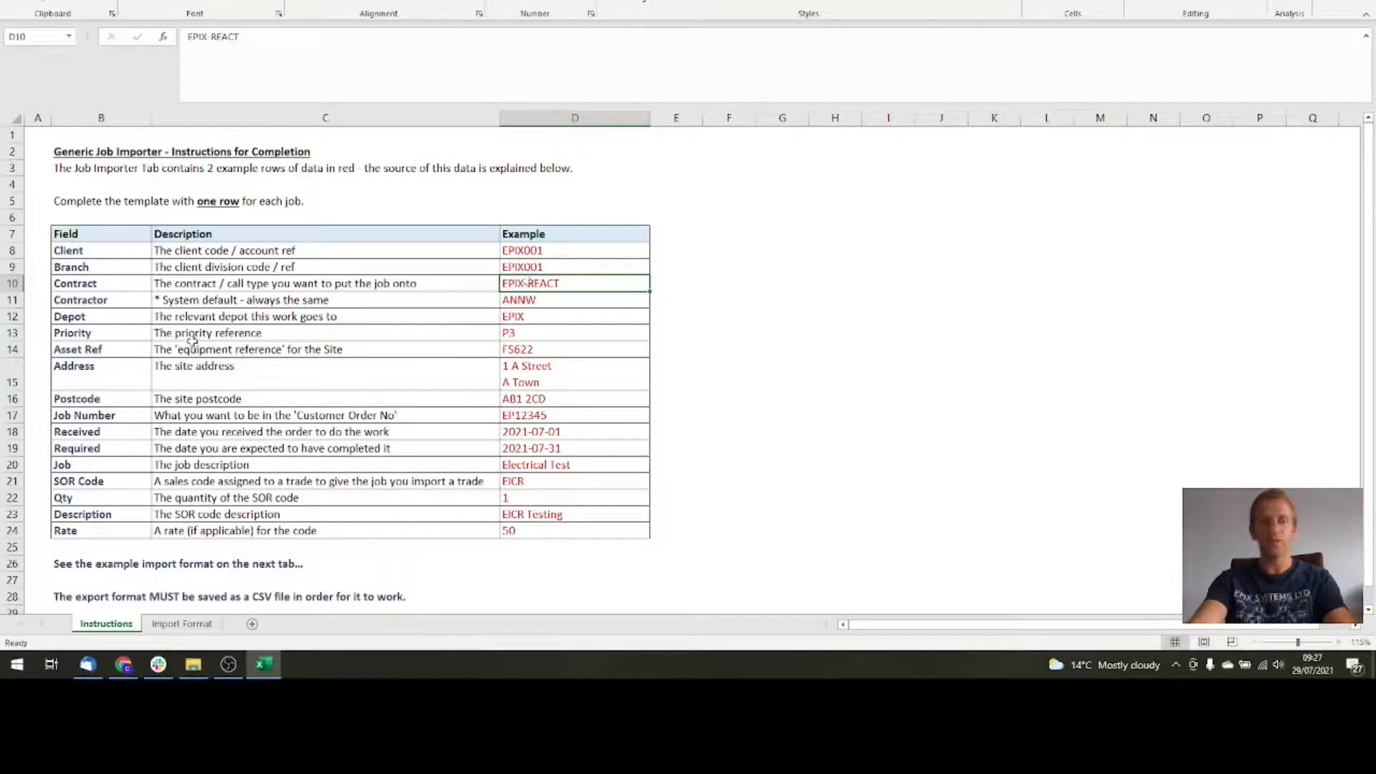
# Step: Read the Contractor field's note: a system default, always the same (example ANNW)
pyautogui.click(118, 303)
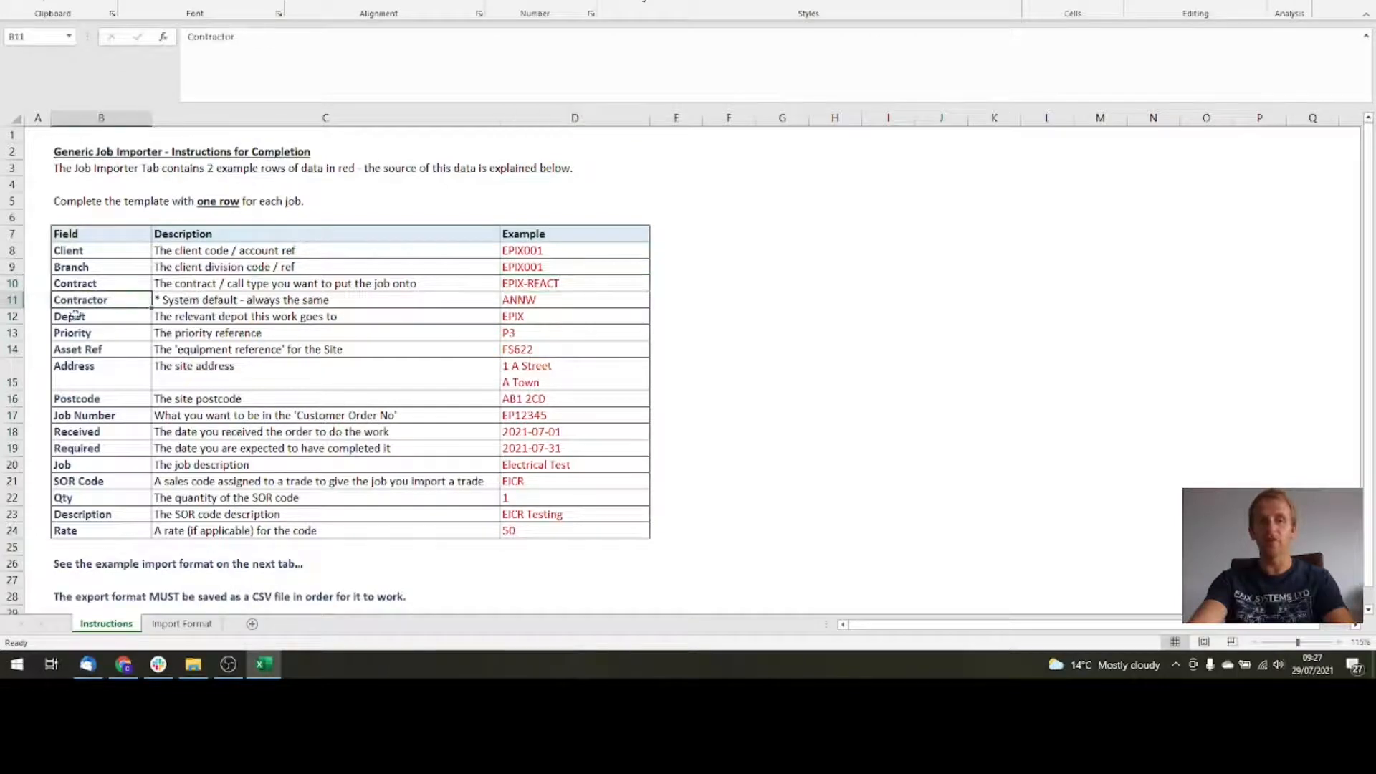
pyautogui.click(309, 301)
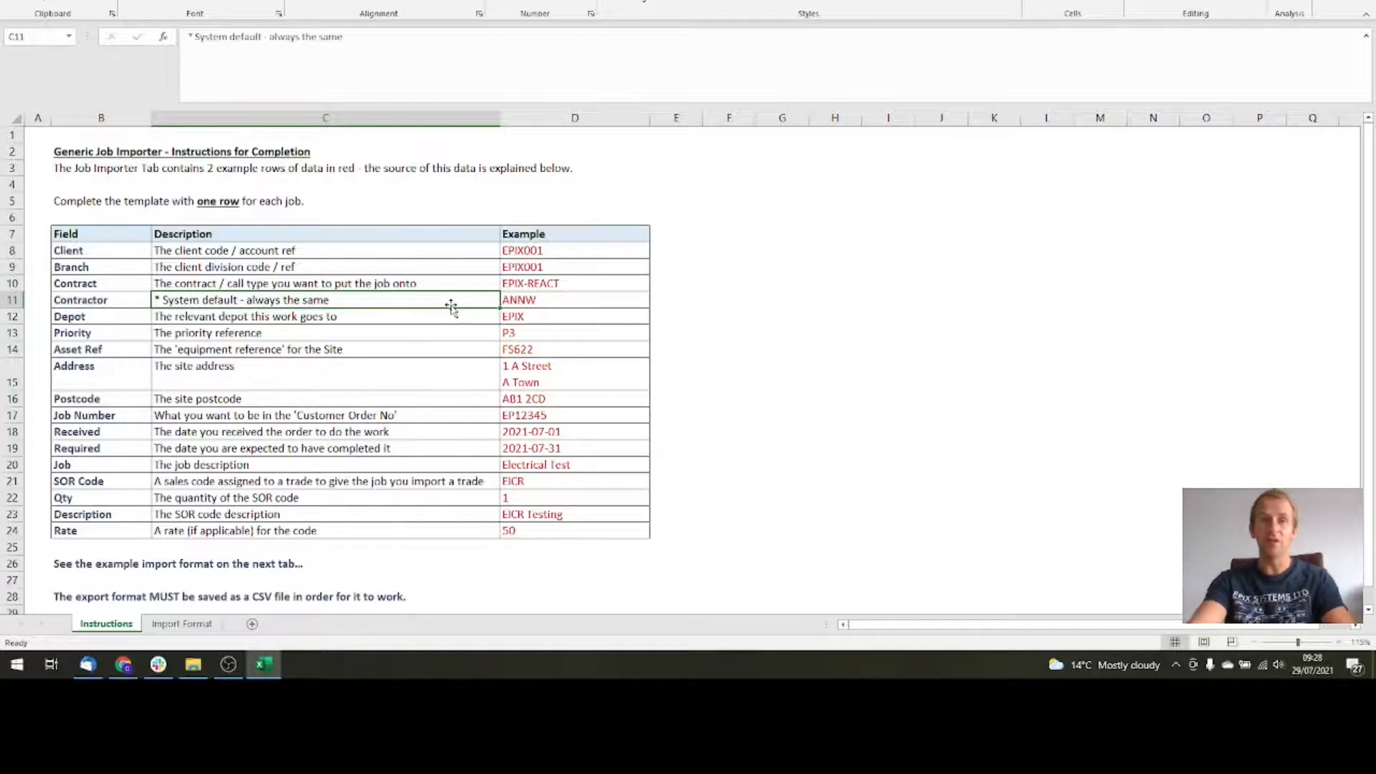
pyautogui.click(134, 666)
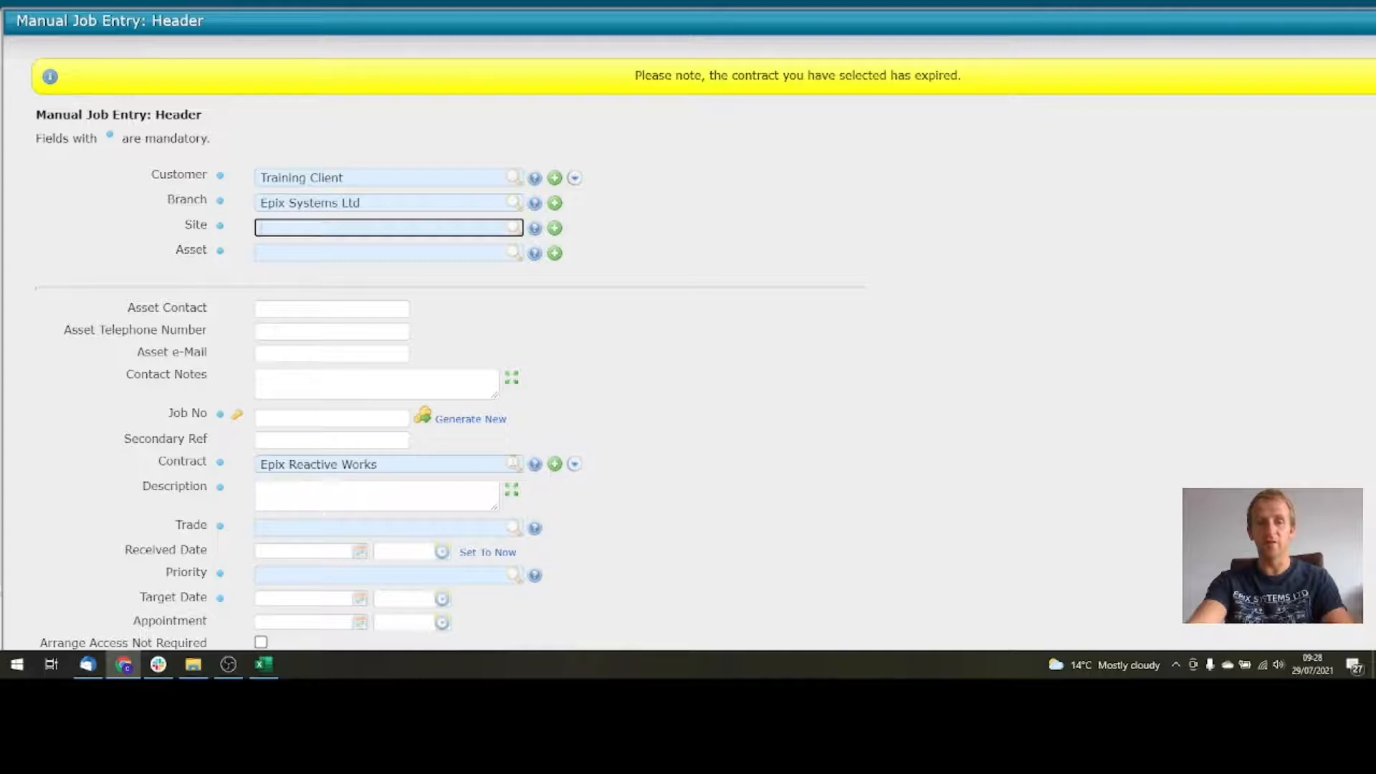
# Step: Confirm EPIX-REACT uses contractor A N Maintenance (NW) and depot Head Office Manchester
pyautogui.click(556, 464)
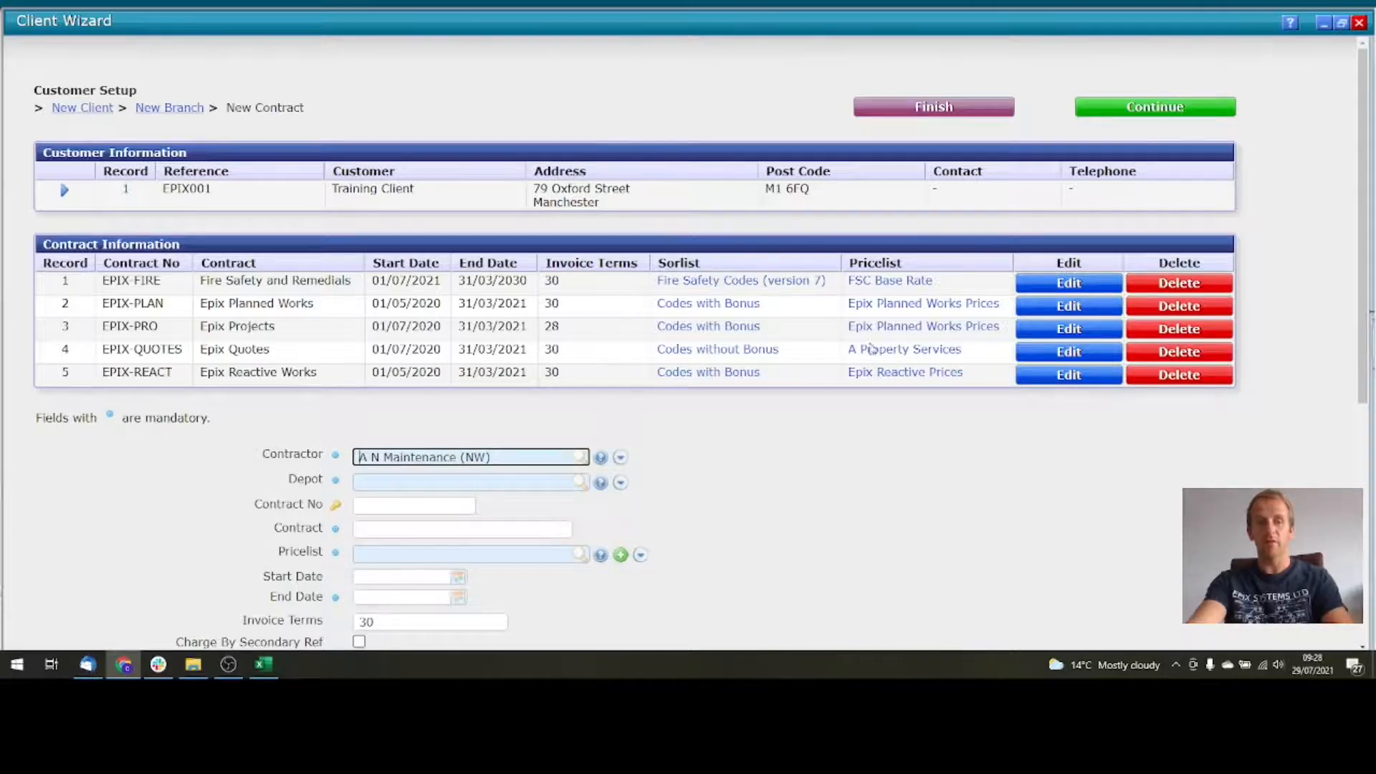
pyautogui.click(1067, 375)
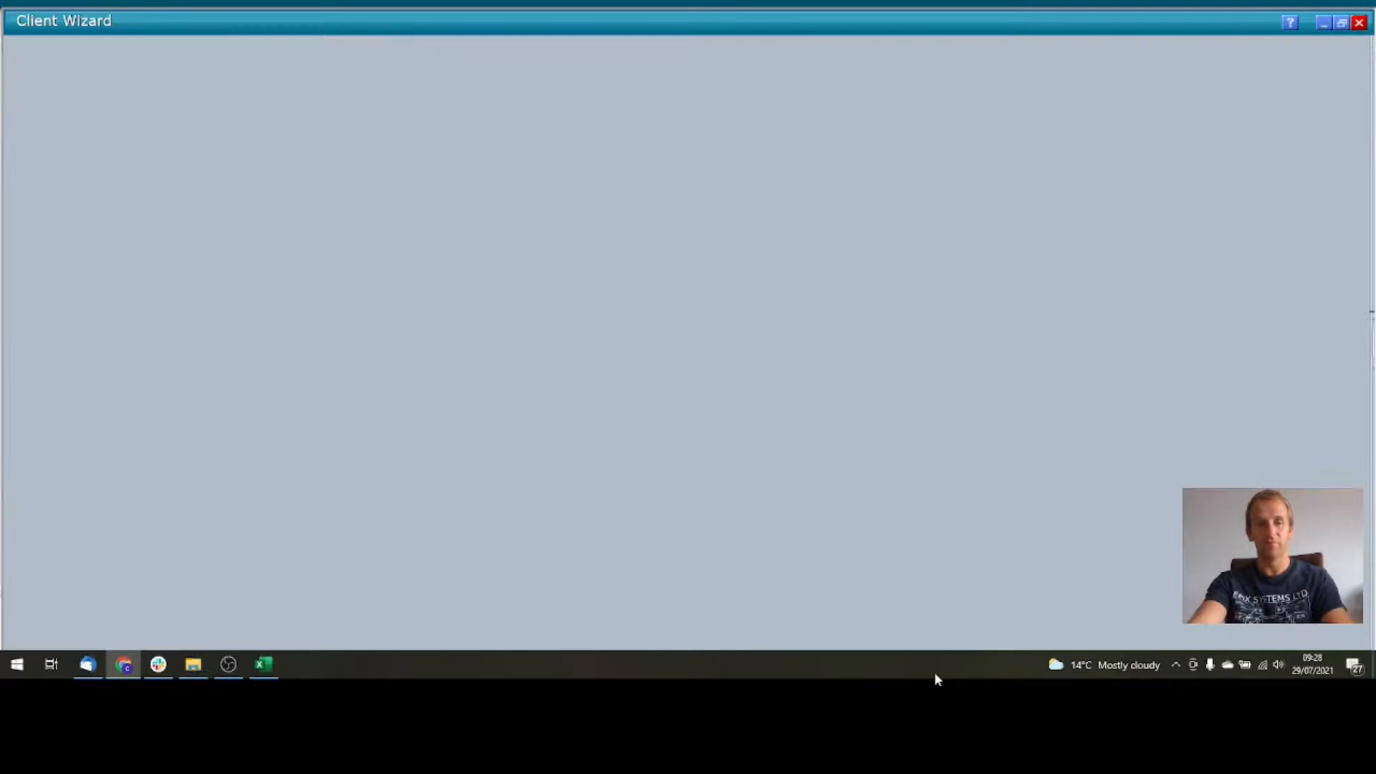
pyautogui.scroll(3, 565, 289)
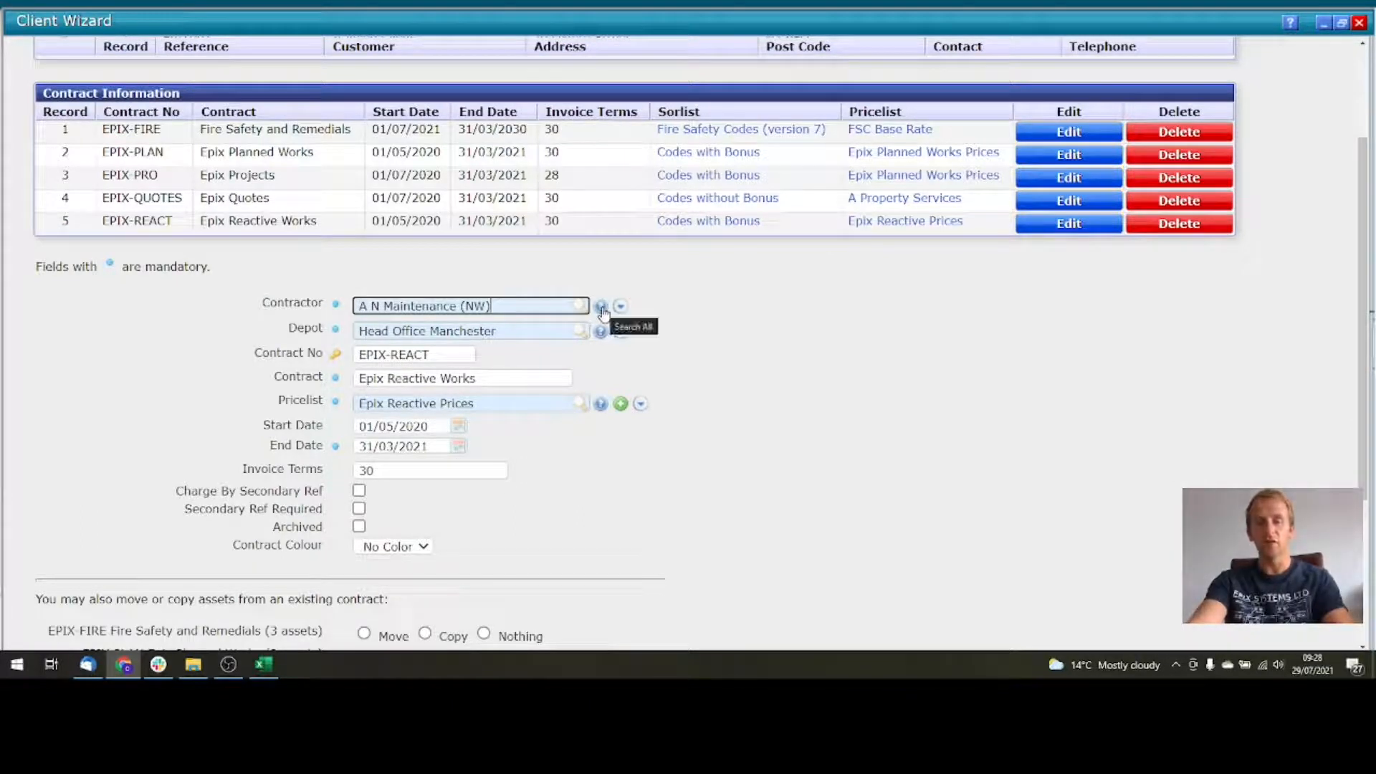
pyautogui.click(602, 312)
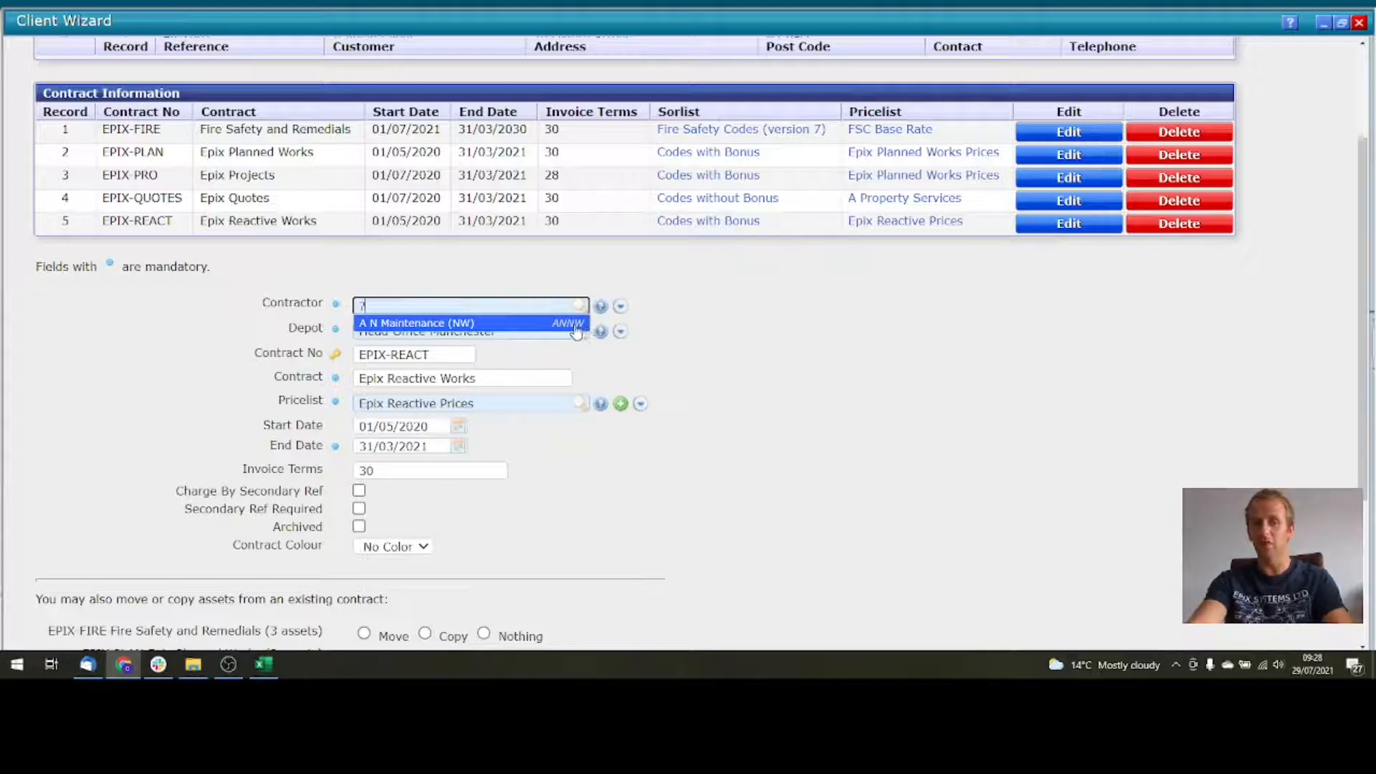
pyautogui.click(577, 329)
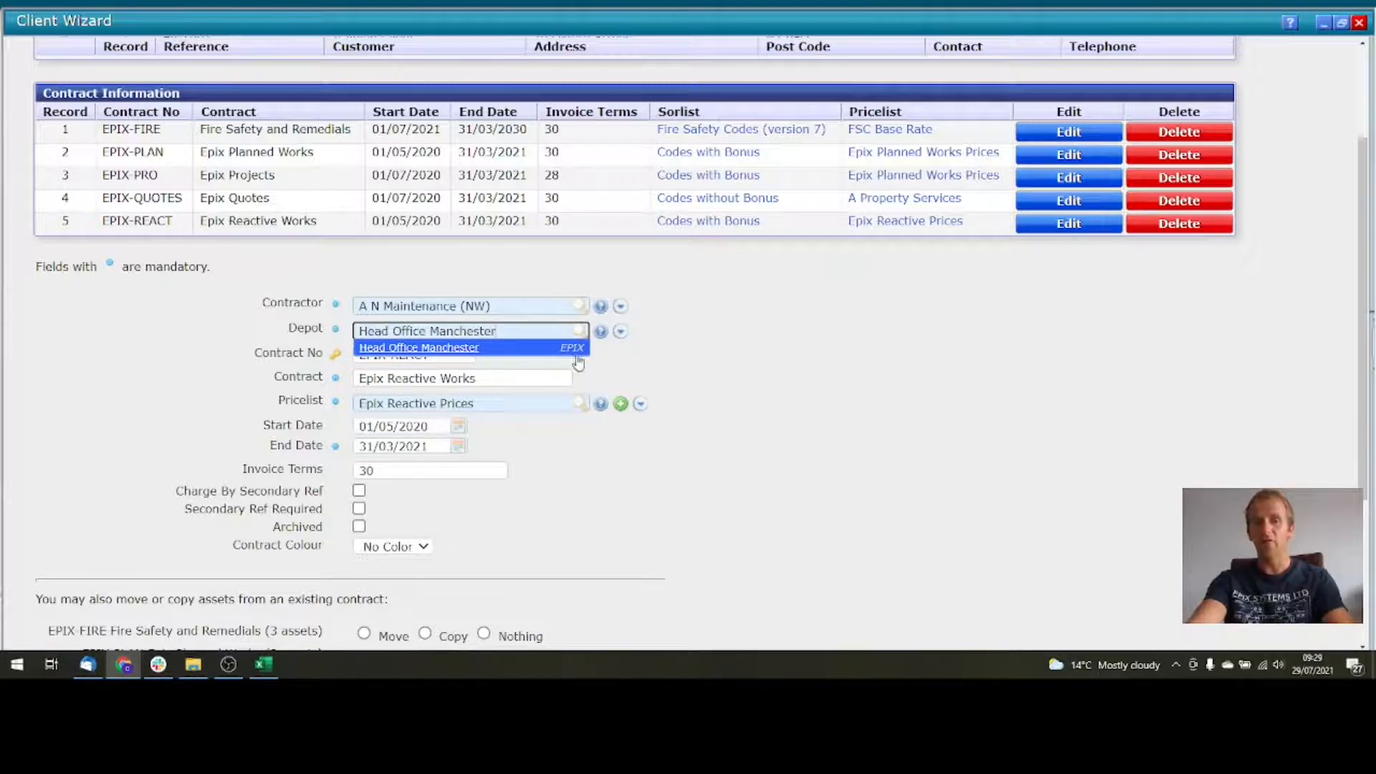
pyautogui.click(708, 360)
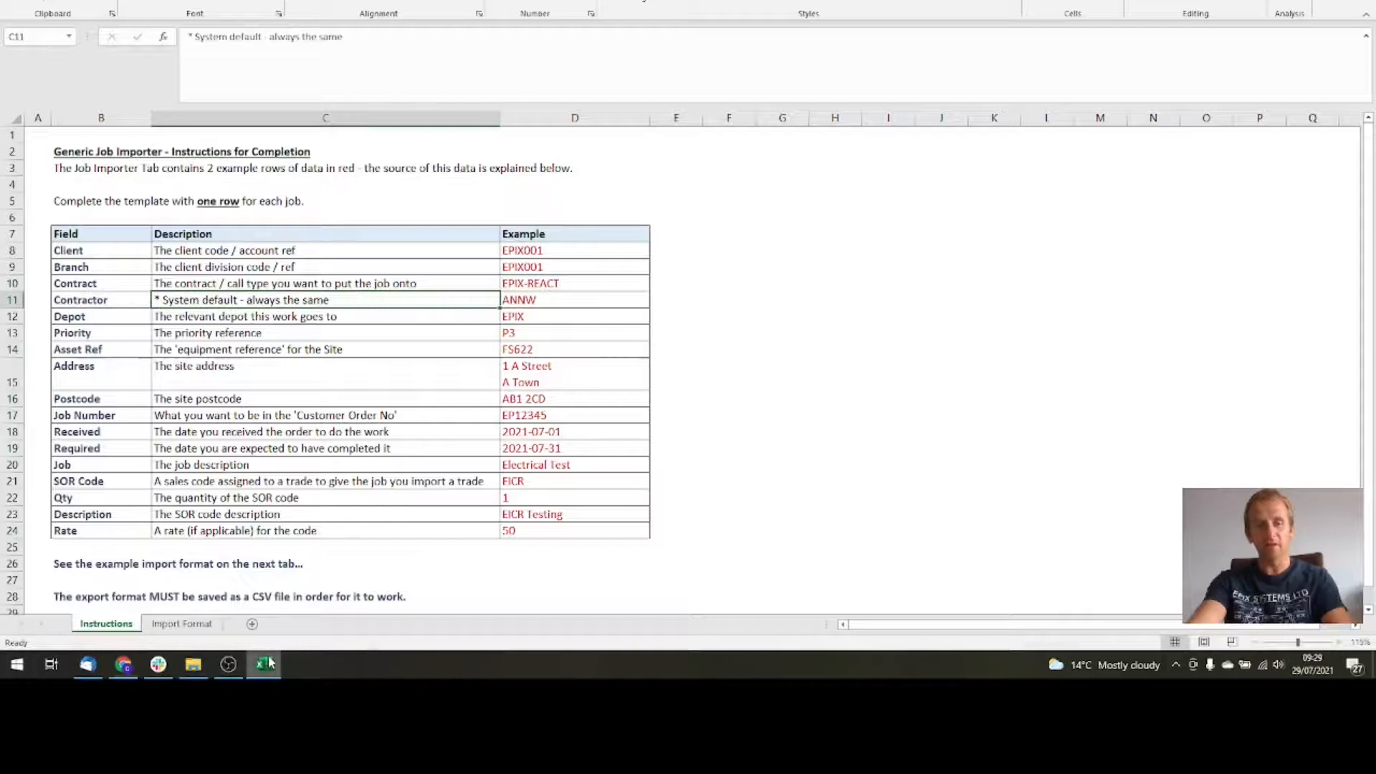
# Step: Check the Depot example EPIX and the Priority row in the Excel instructions
pyautogui.click(264, 664)
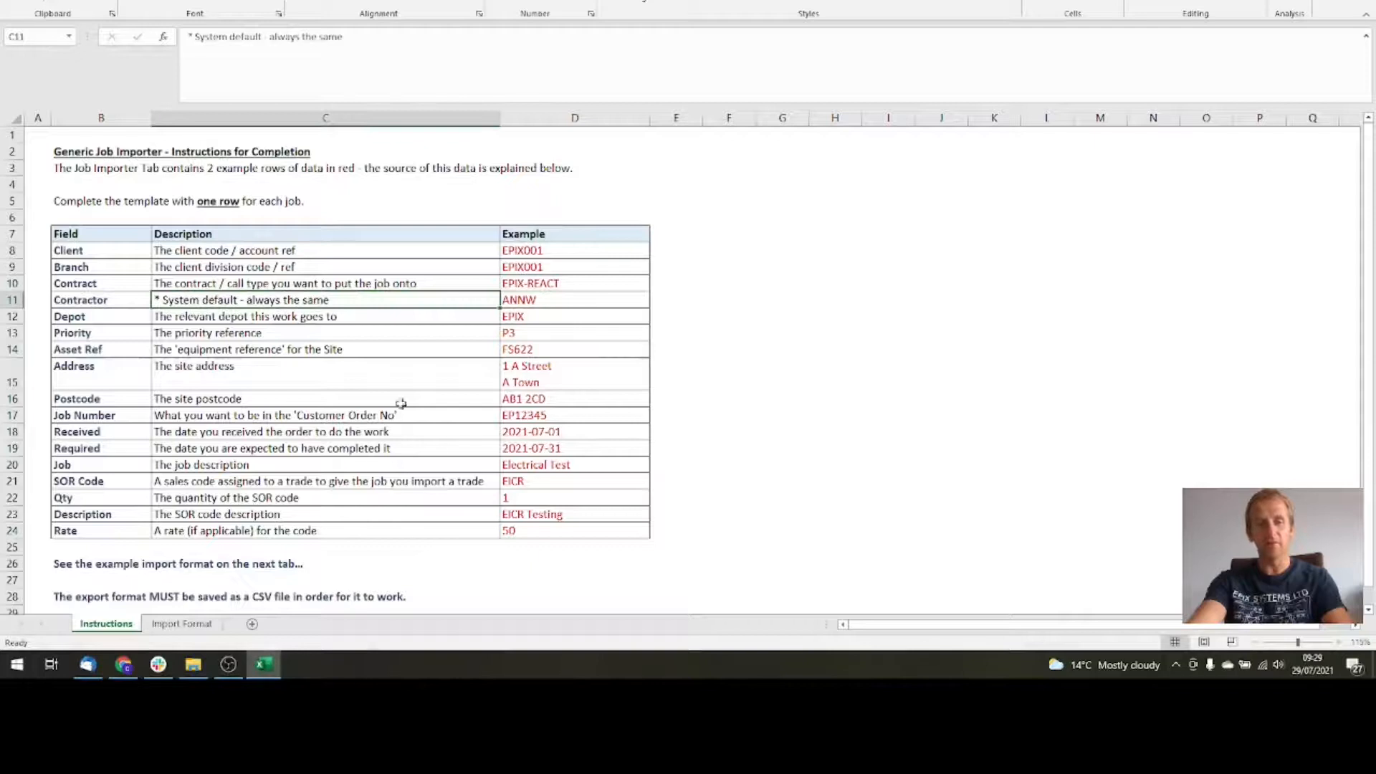
pyautogui.click(543, 299)
pyautogui.click(530, 313)
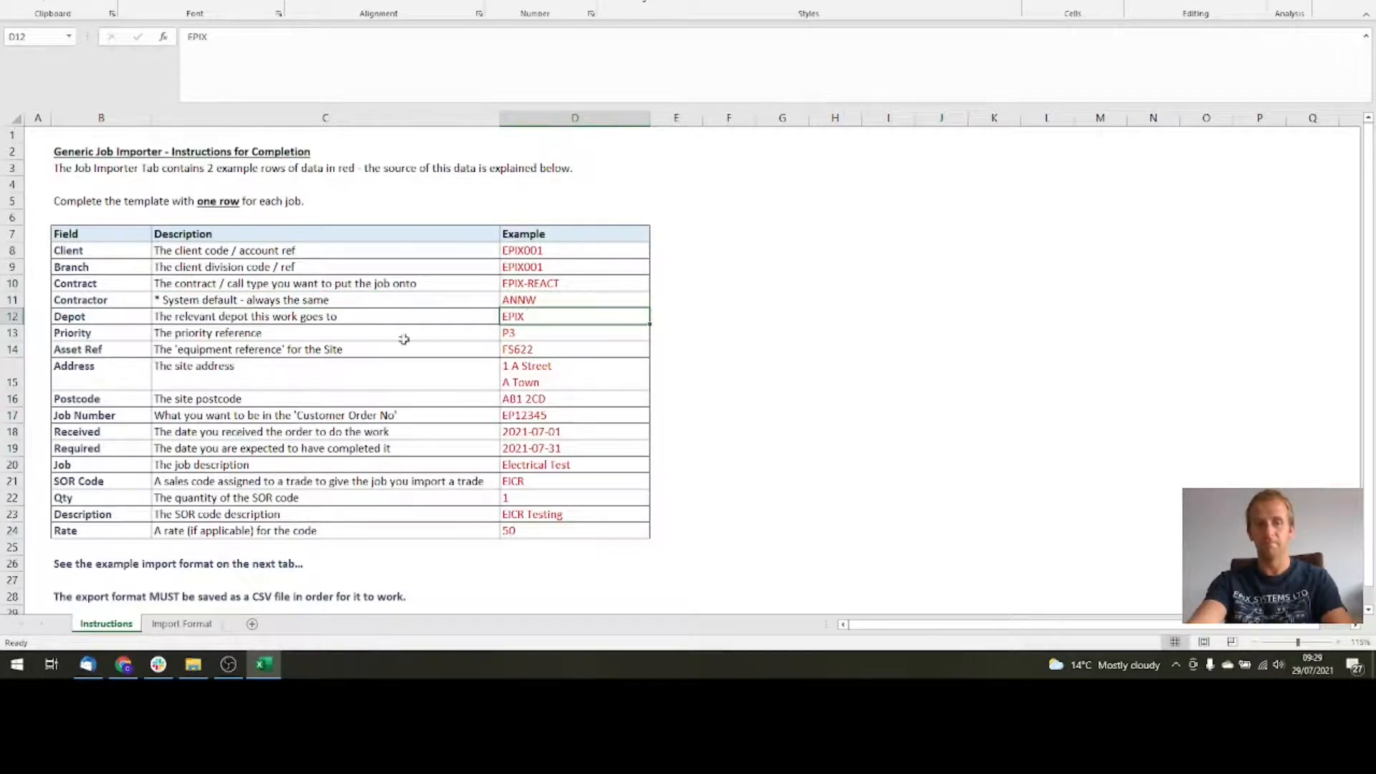
pyautogui.click(118, 332)
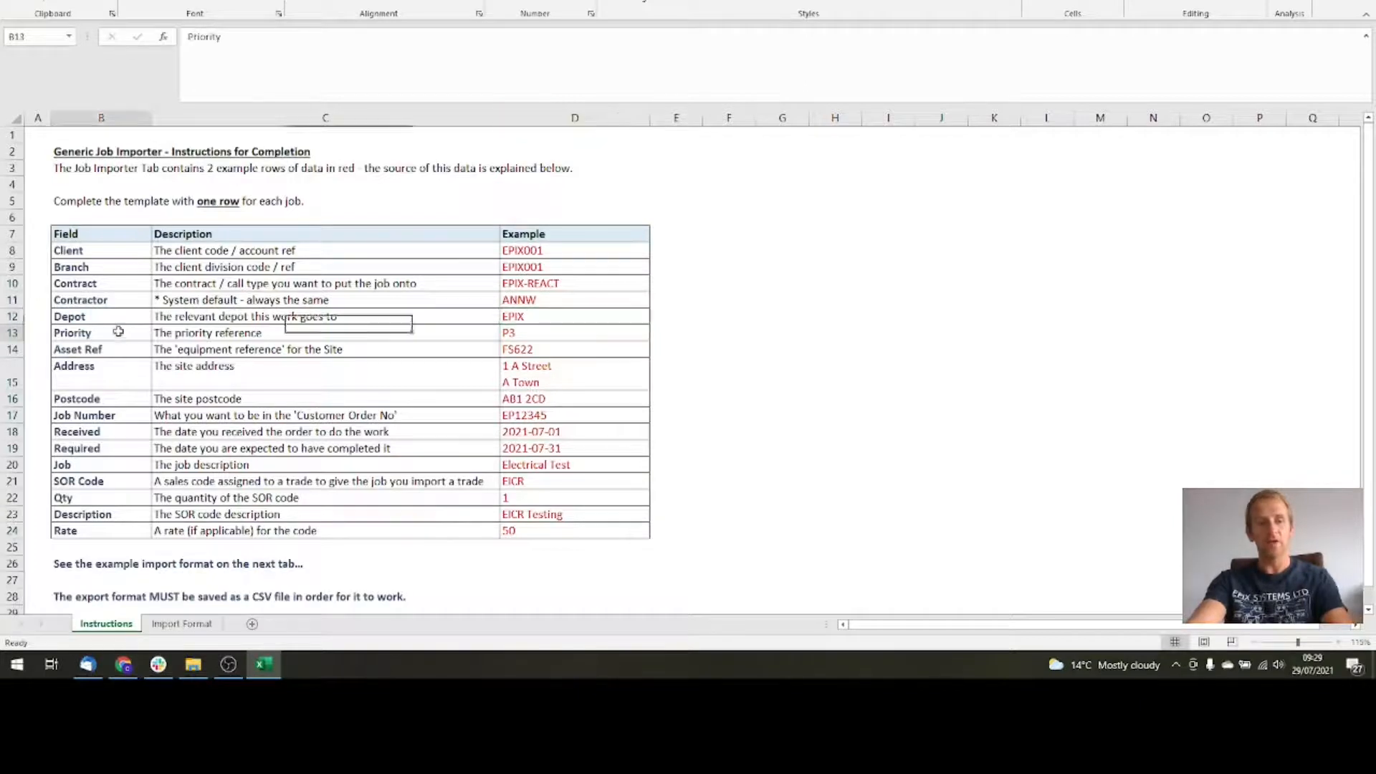
pyautogui.click(124, 665)
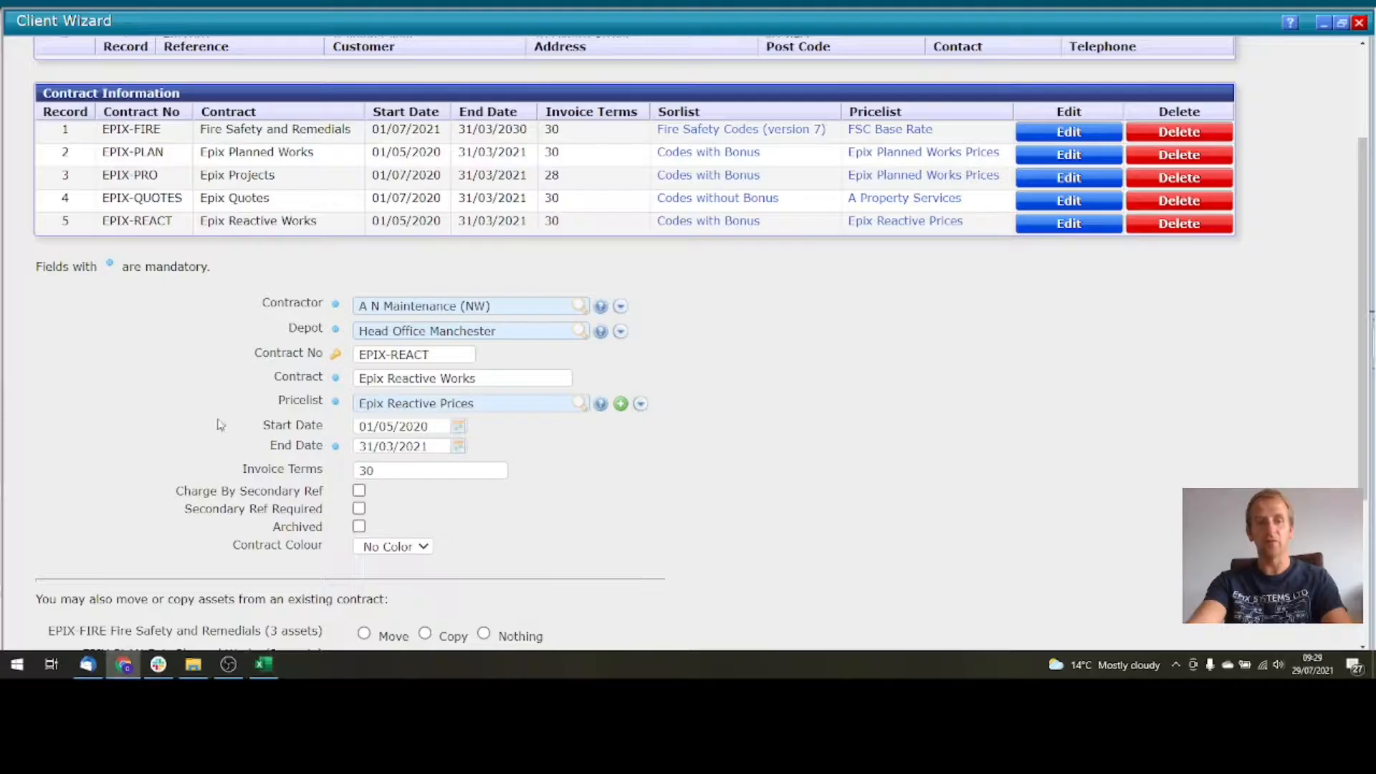
pyautogui.click(1359, 24)
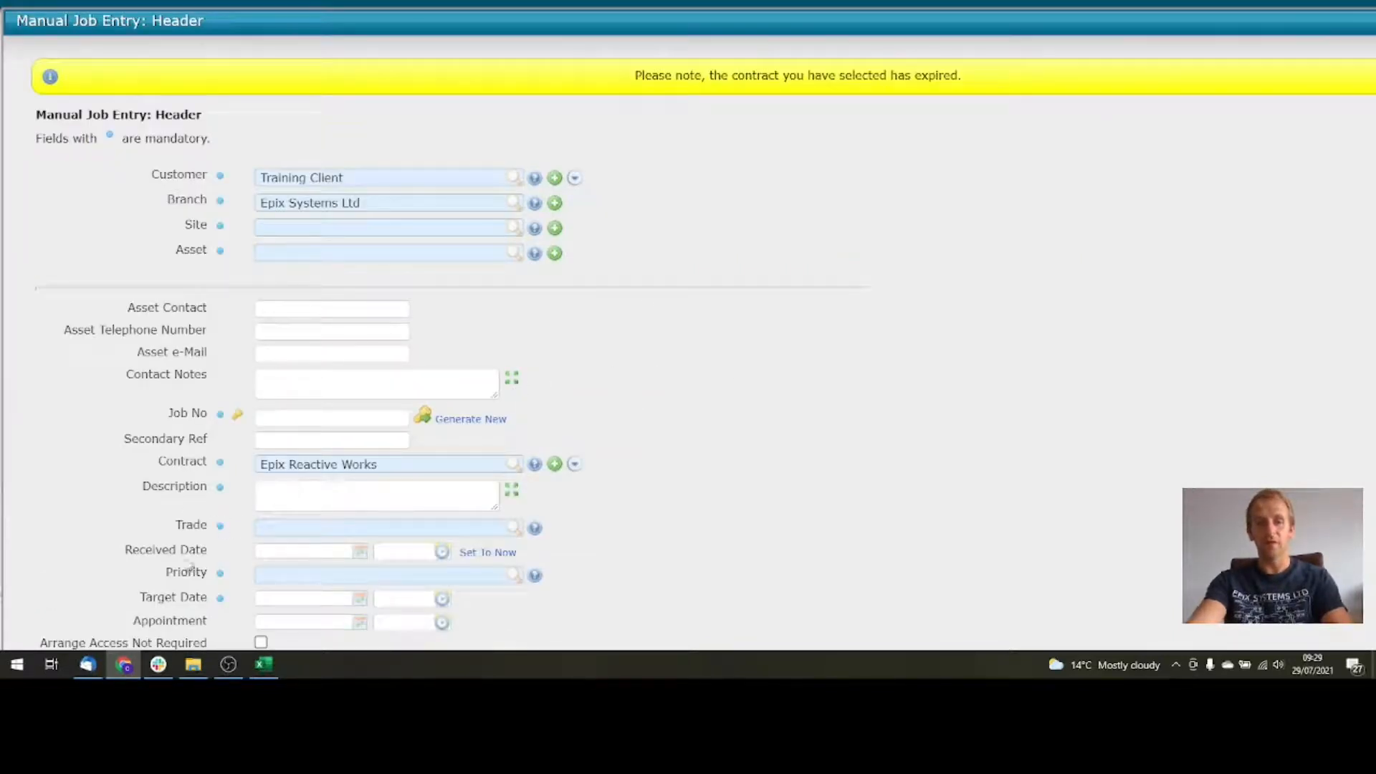
# Step: List the job priorities, where P3 is 5 working days, and return to Excel
pyautogui.click(535, 575)
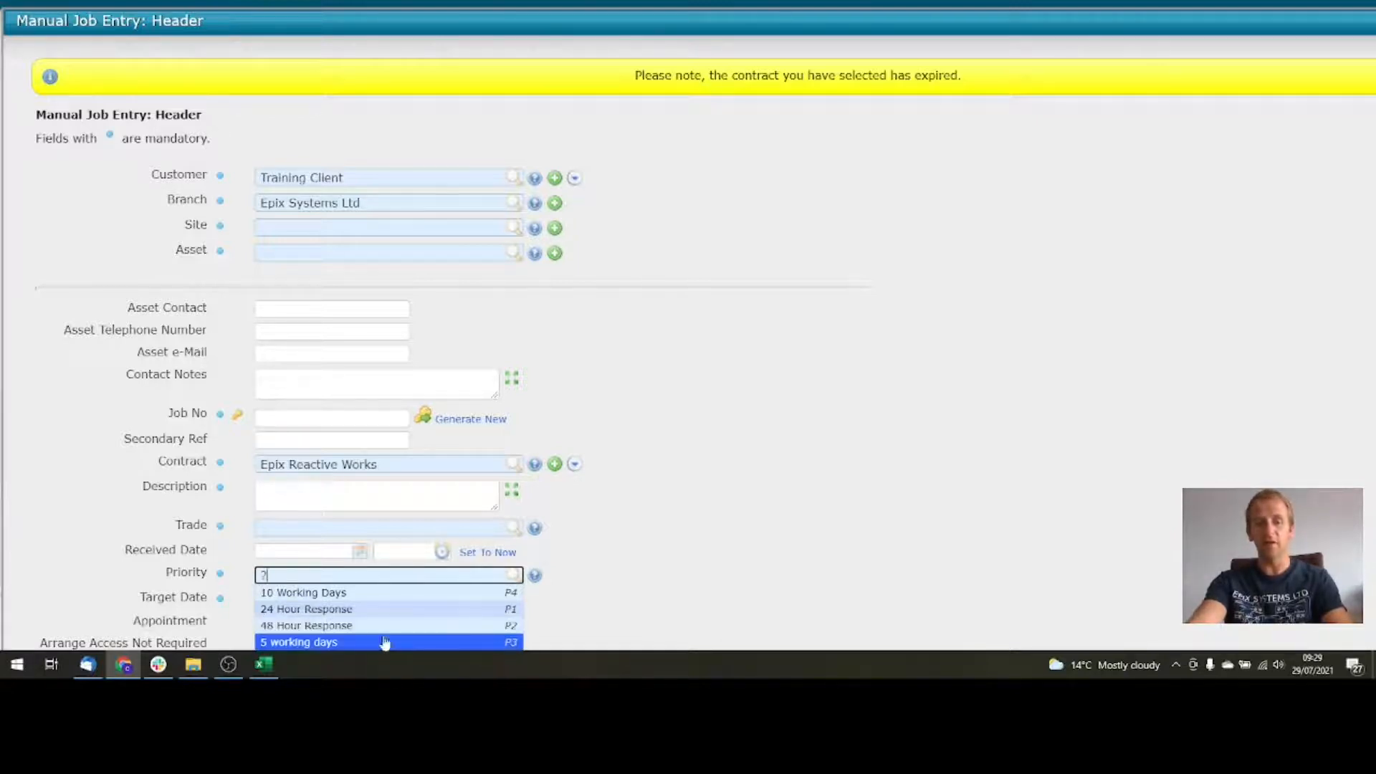
pyautogui.click(264, 663)
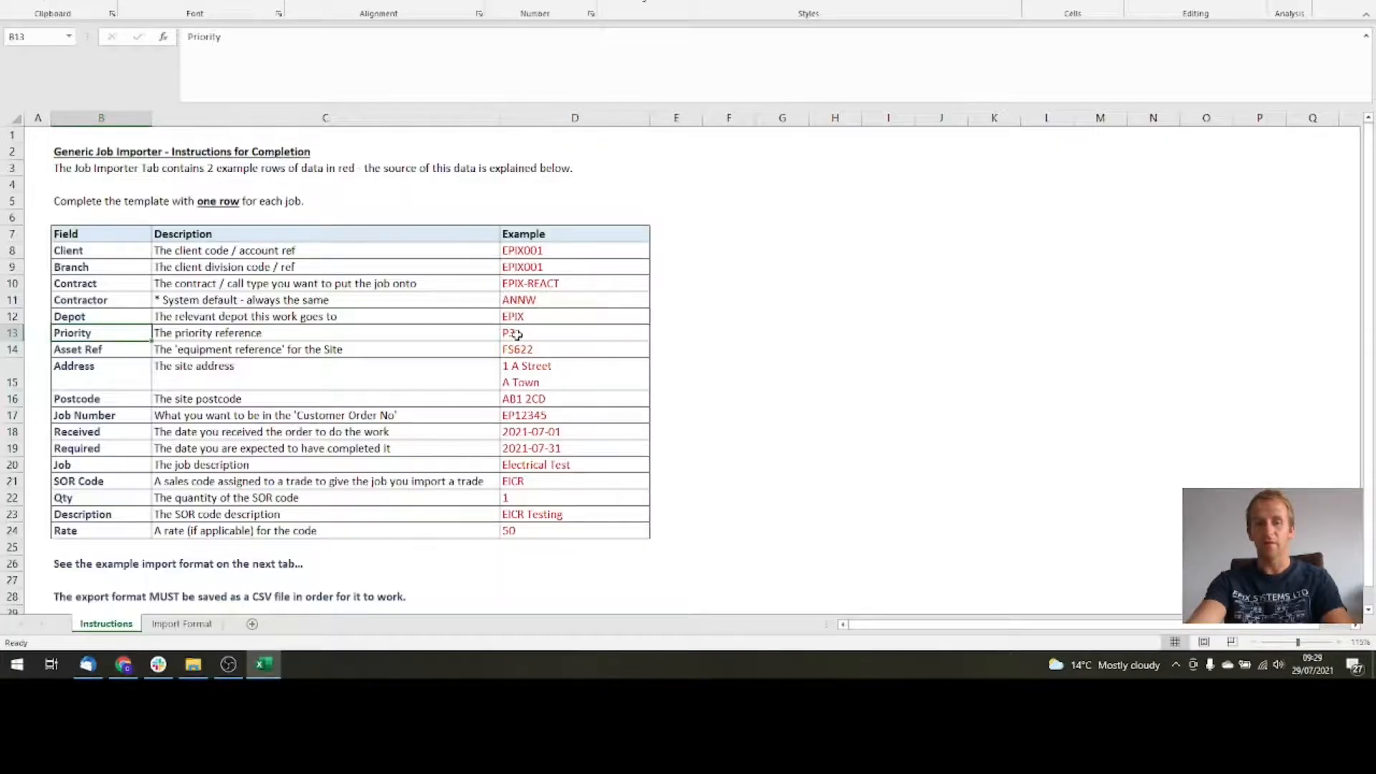
# Step: Review the example Priority P3 and the Asset Ref and Address rows on the Instructions sheet
pyautogui.click(517, 334)
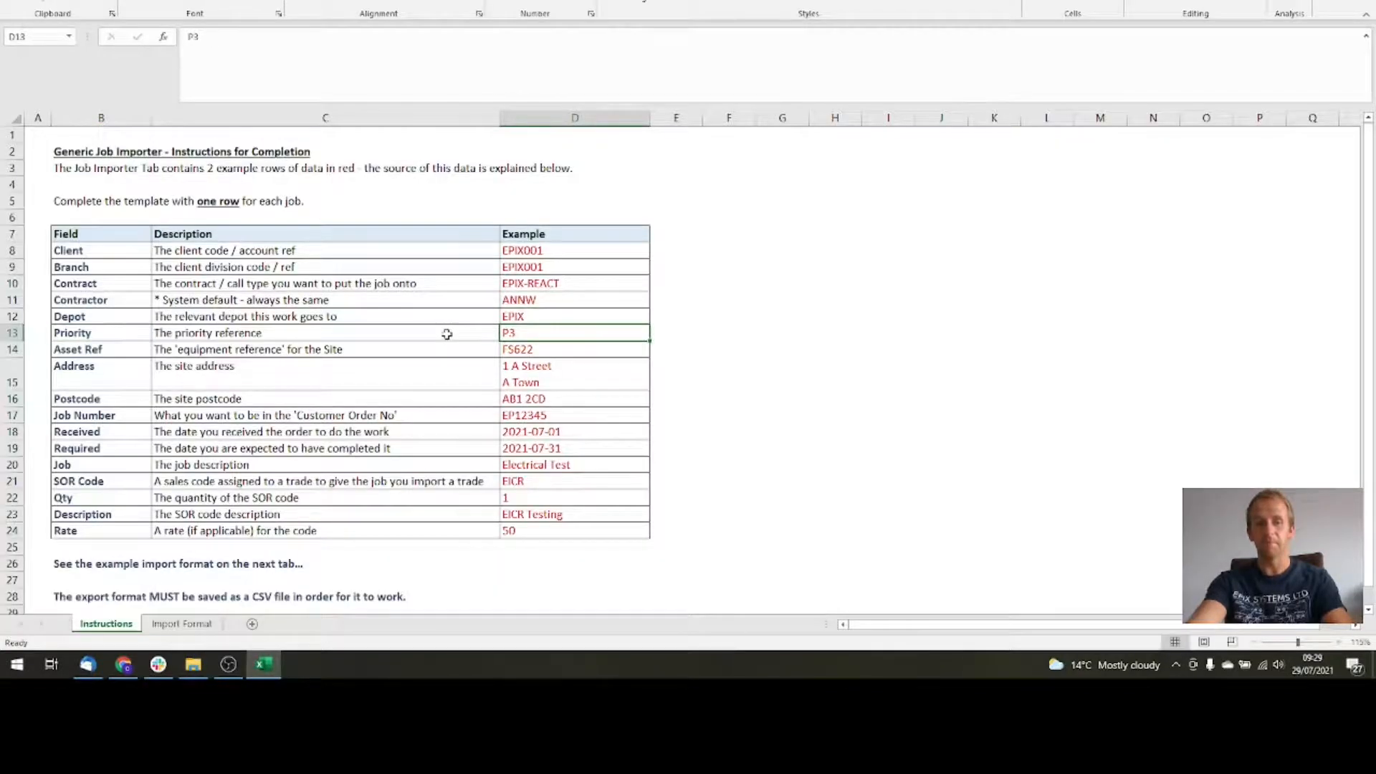
pyautogui.click(136, 351)
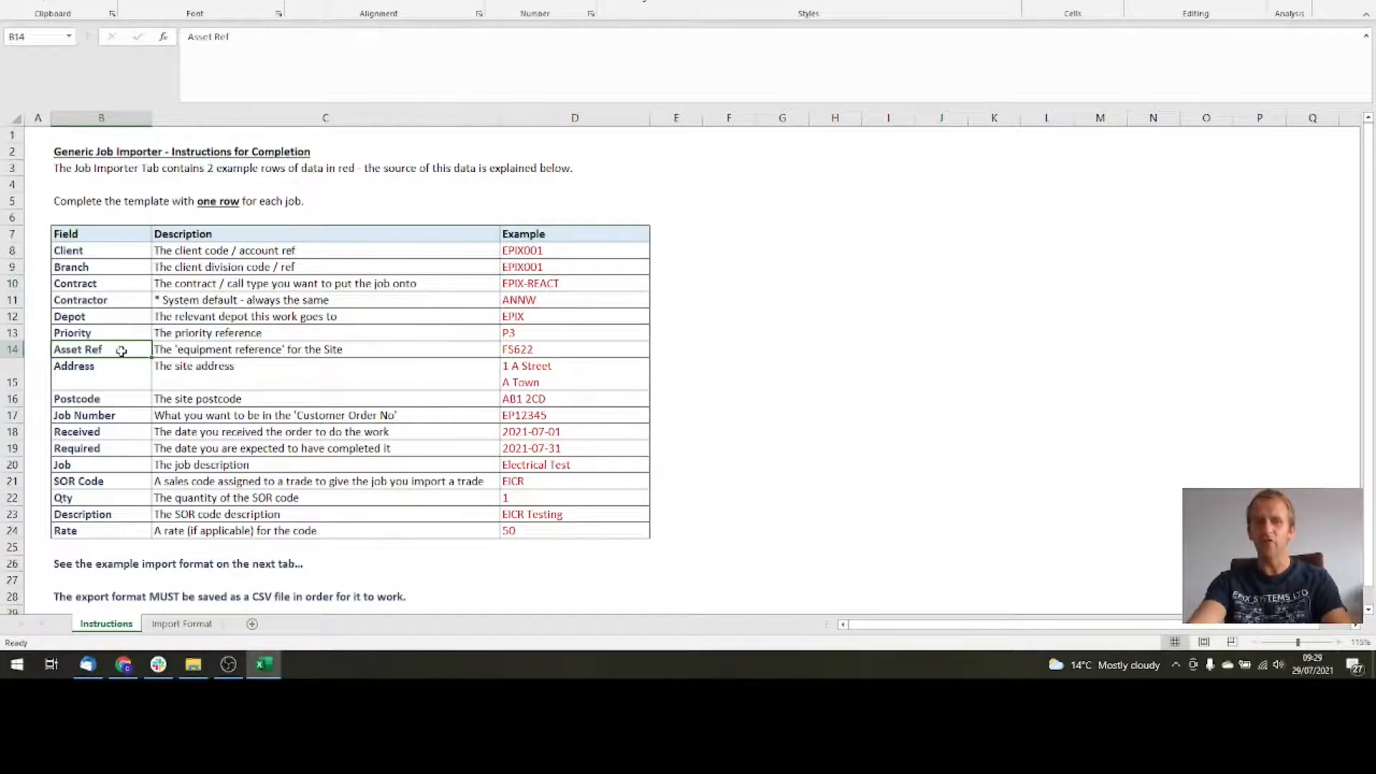
pyautogui.click(114, 373)
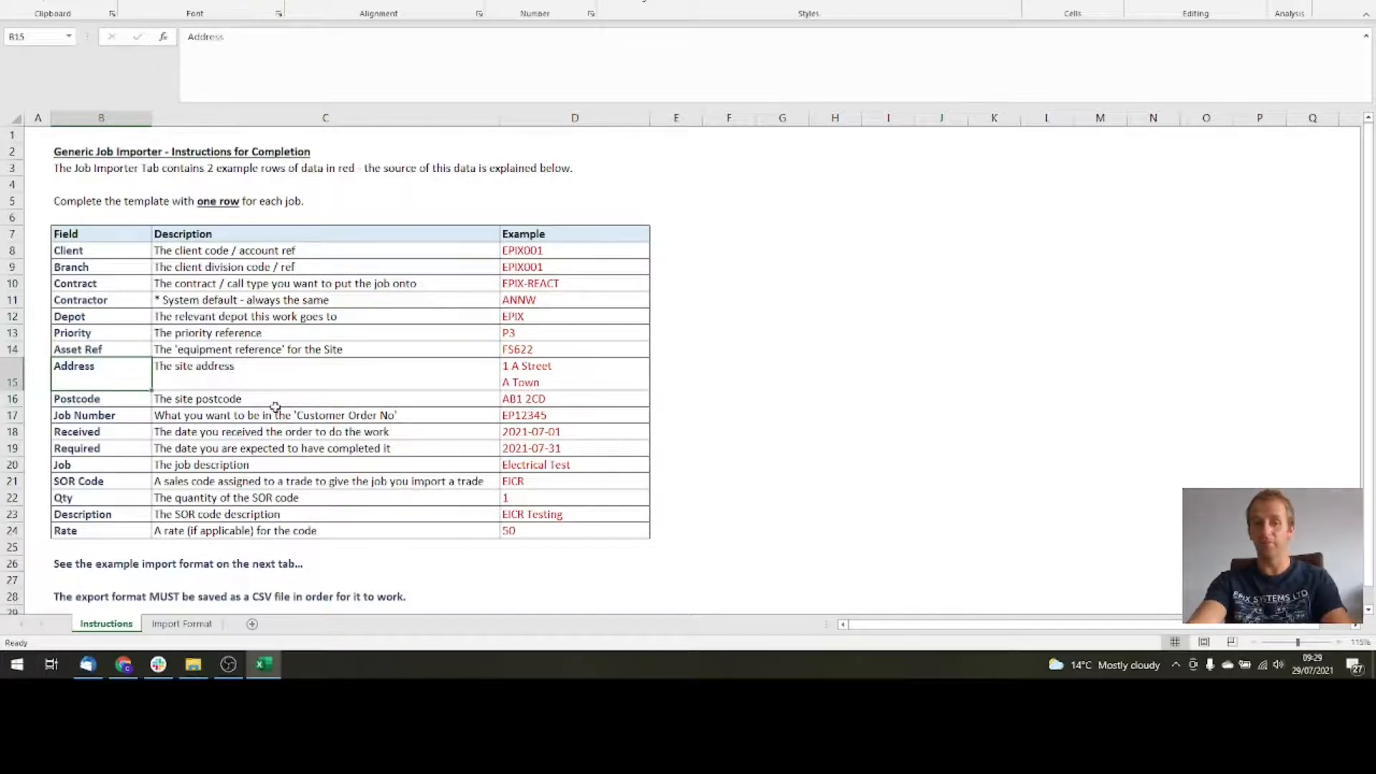
# Step: Select the example Asset Ref, then list the client's sites EPIX001 and EPIX002 in MARKUS
pyautogui.click(557, 349)
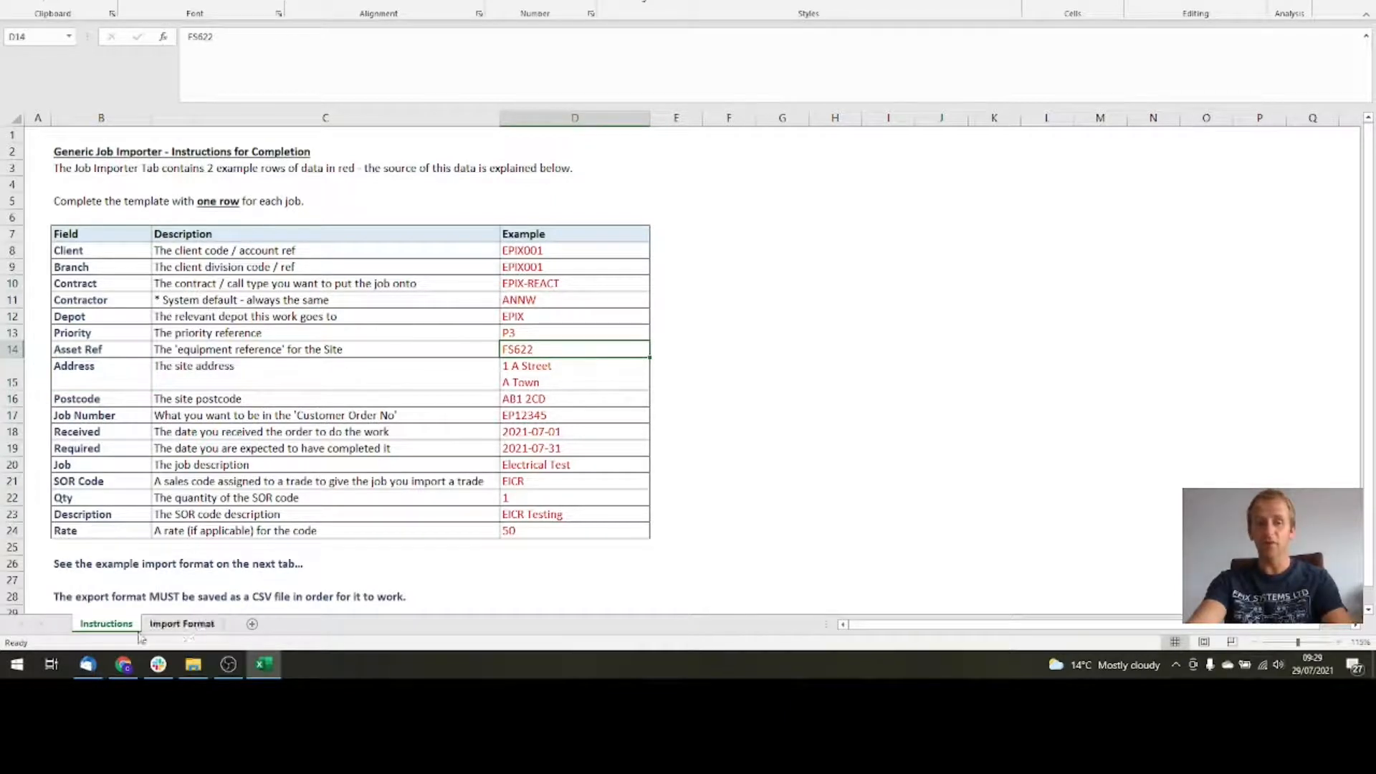
pyautogui.click(127, 661)
pyautogui.click(535, 253)
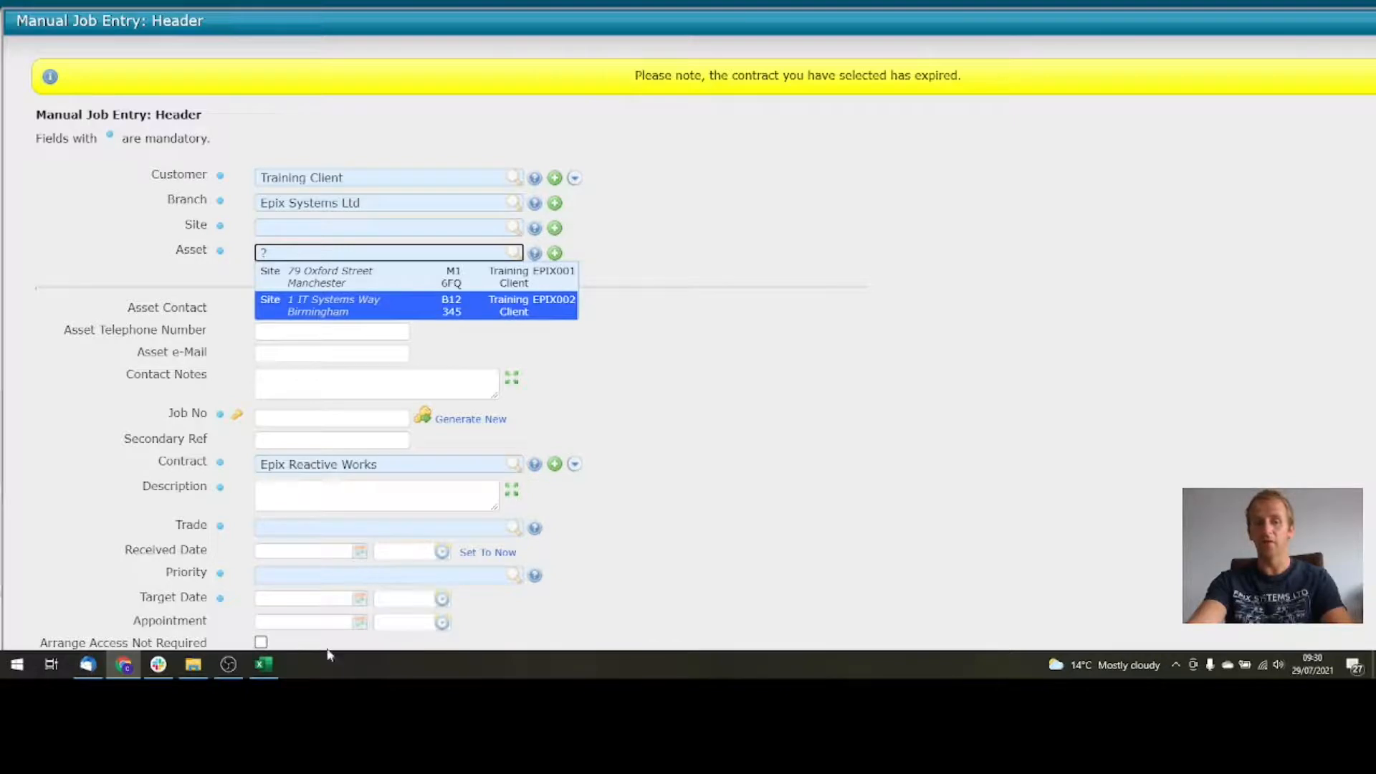
# Step: Replace the example asset ref, address and postcode with the Manchester site's: 79 Oxford Street, M1 6FQ
pyautogui.click(262, 668)
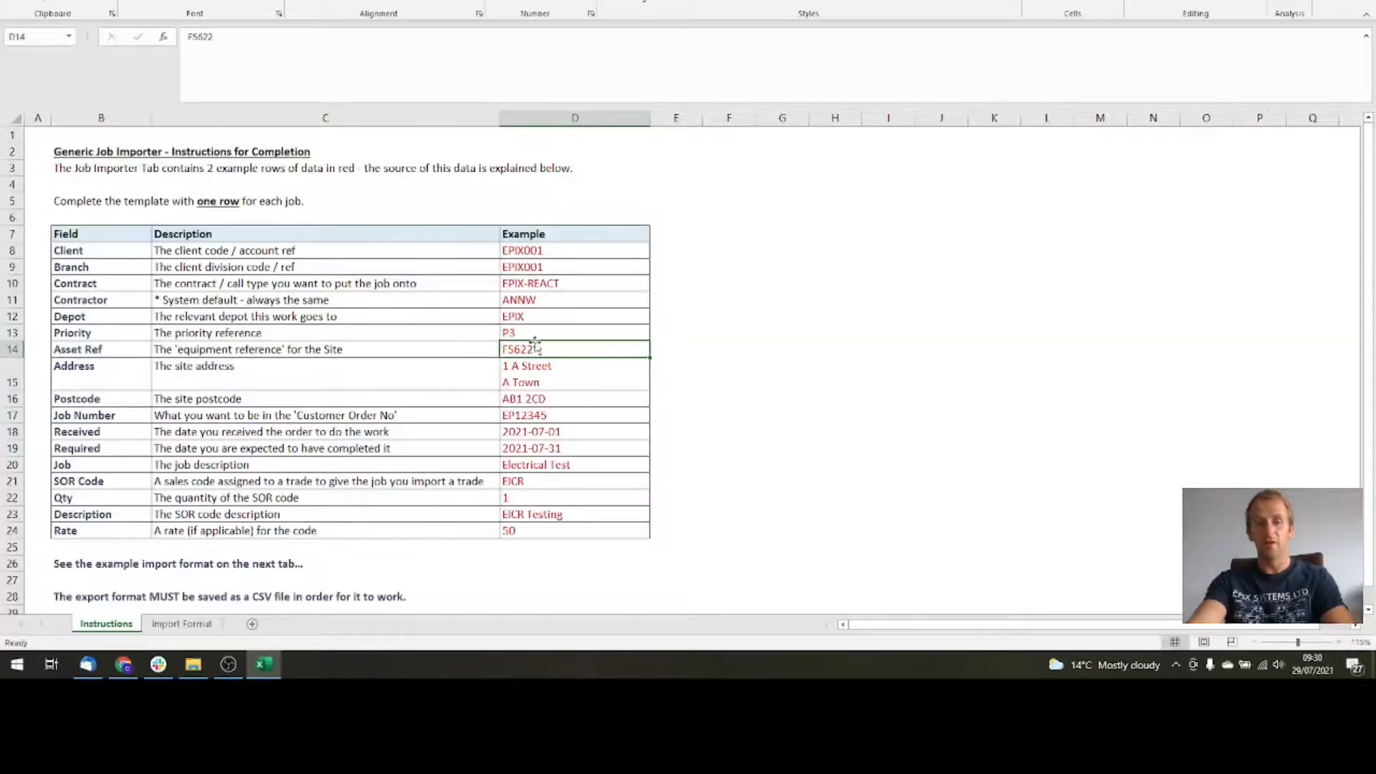
pyautogui.write('EPIX001')
pyautogui.press('Return')
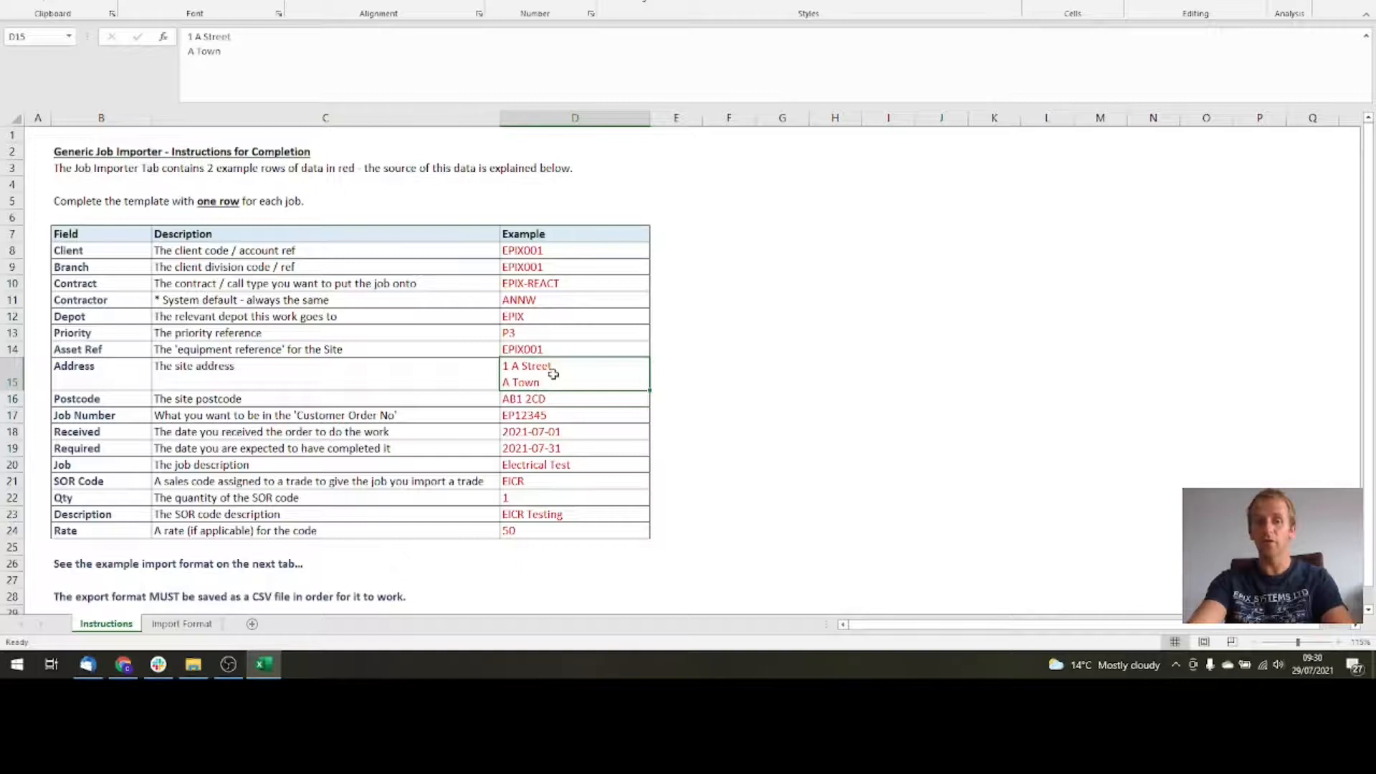
pyautogui.write('79 Oxford Stree')
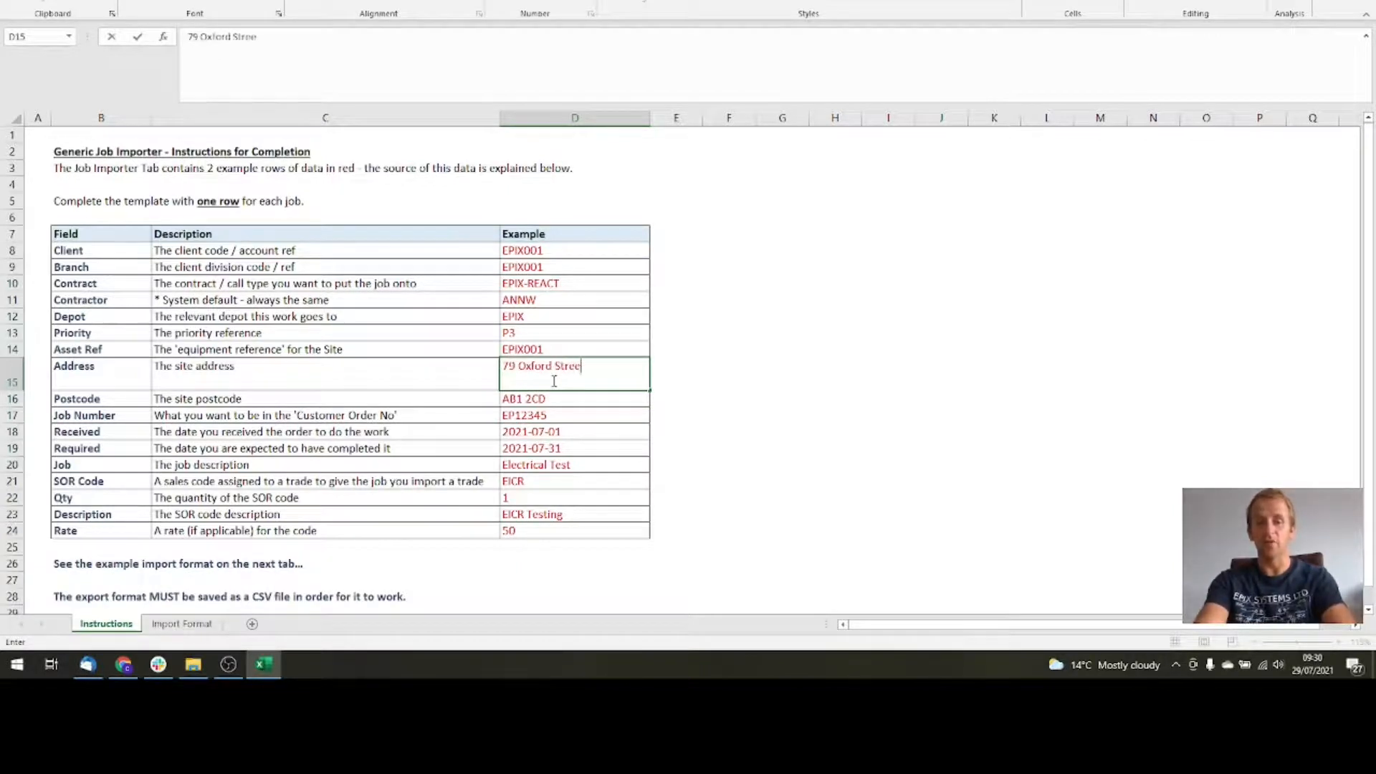
pyautogui.write('t Ma')
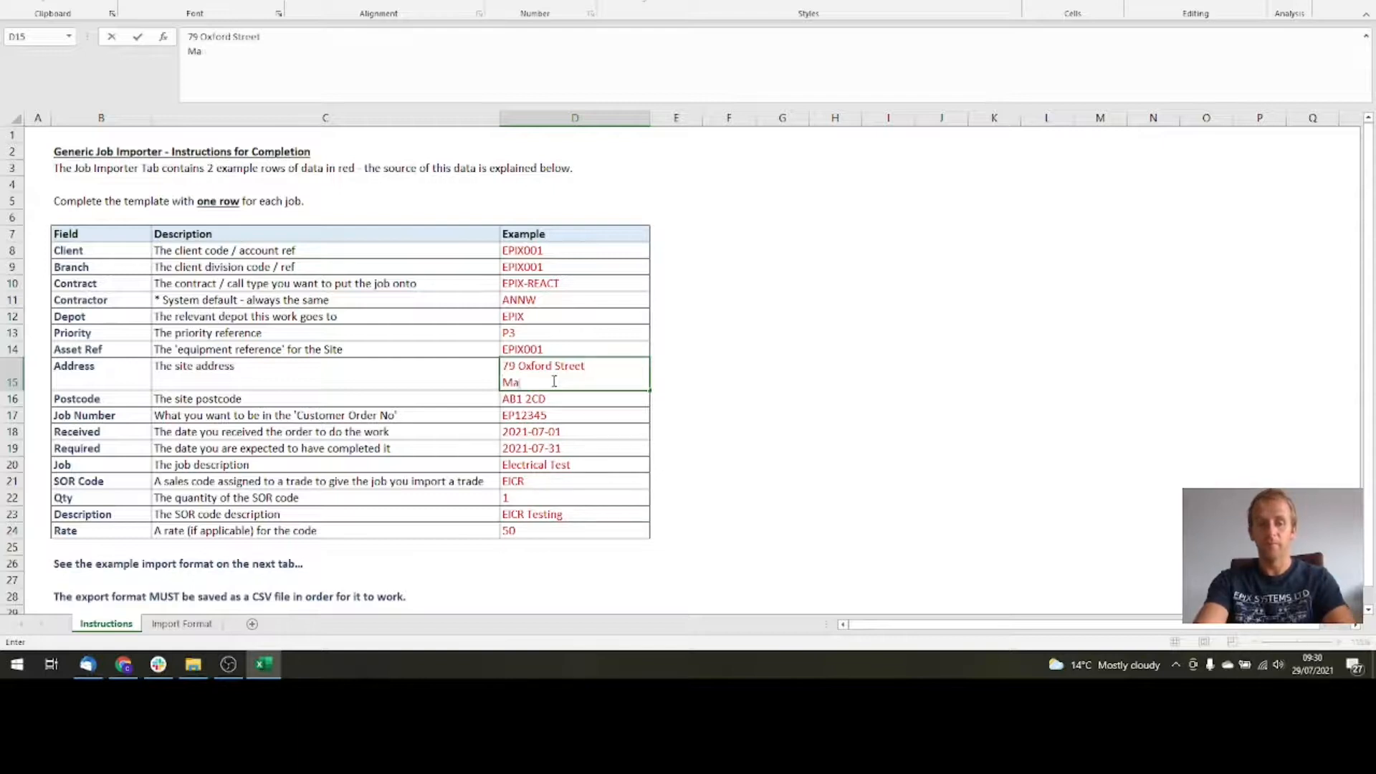
pyautogui.write('nchester')
pyautogui.press('Return')
pyautogui.write('M1 6FQ')
pyautogui.press('Return')
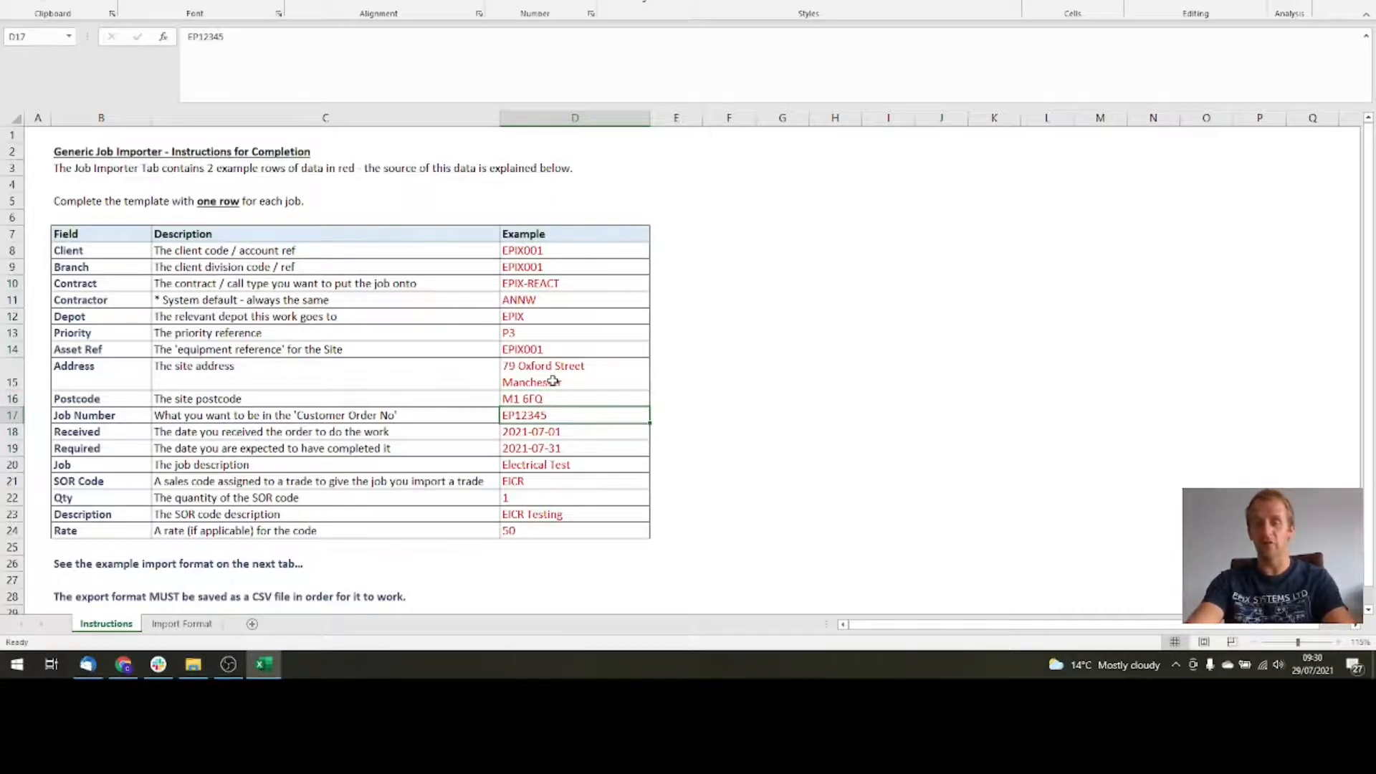
pyautogui.moveTo(552, 399); pyautogui.dragTo(552, 350)
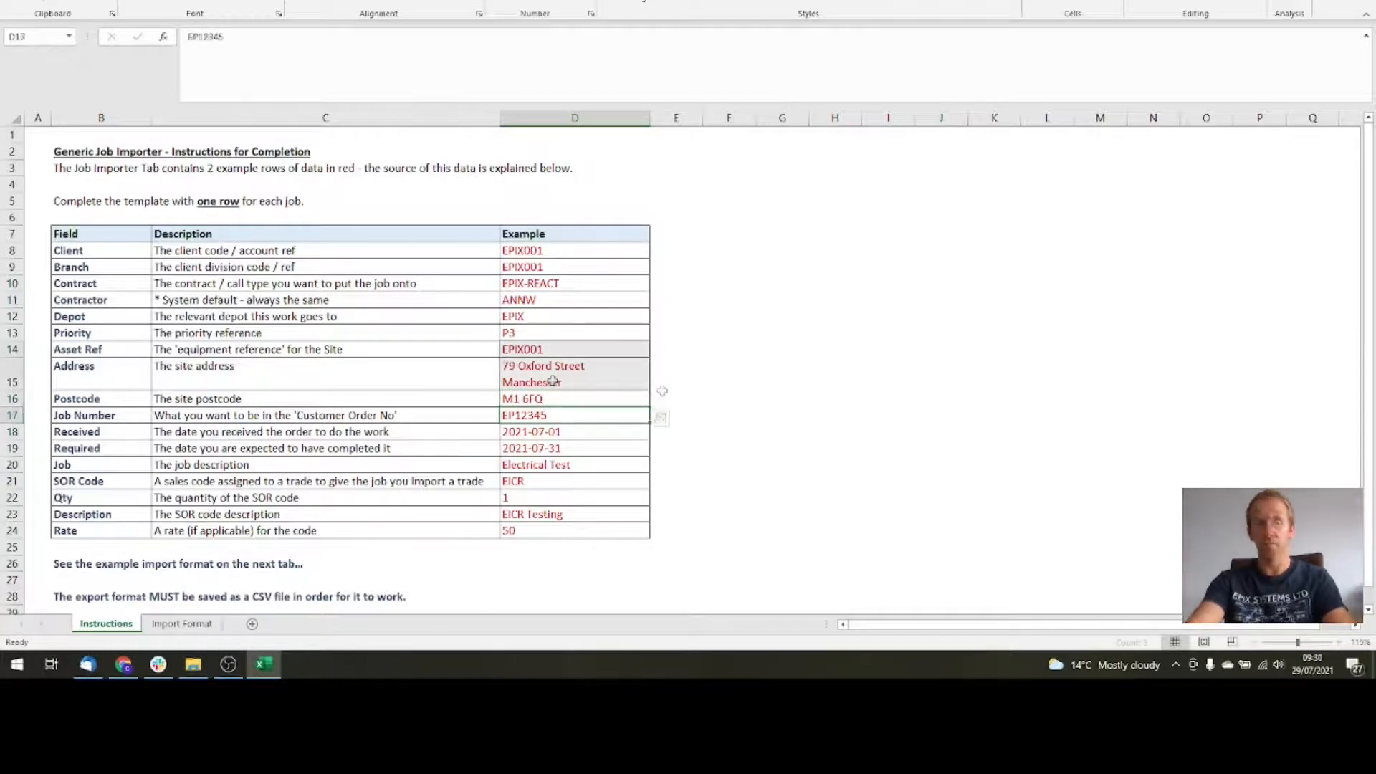
pyautogui.click(176, 624)
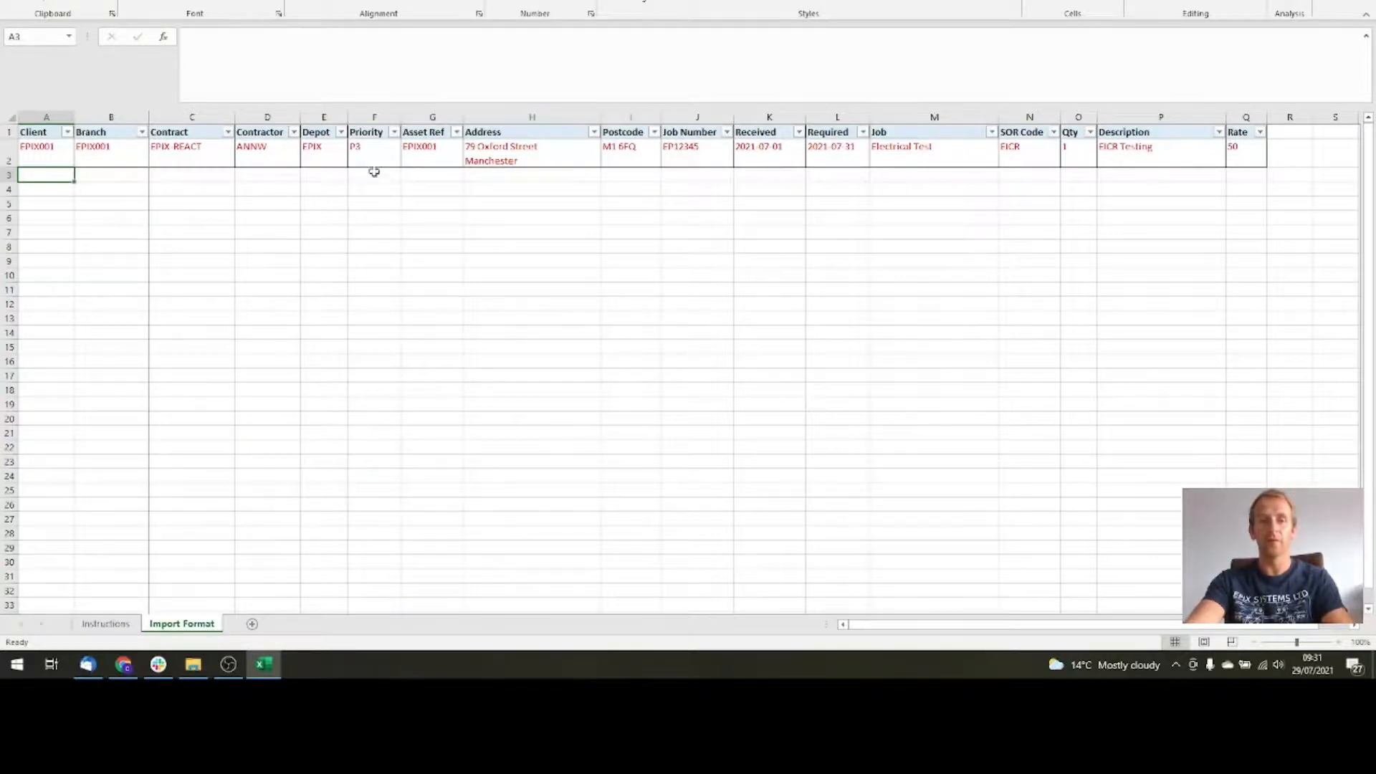
# Step: Review row 2's Postcode, Job Number, Received and Required dates, and SOR Code EICR on Import Format
pyautogui.moveTo(44, 147); pyautogui.dragTo(636, 144)
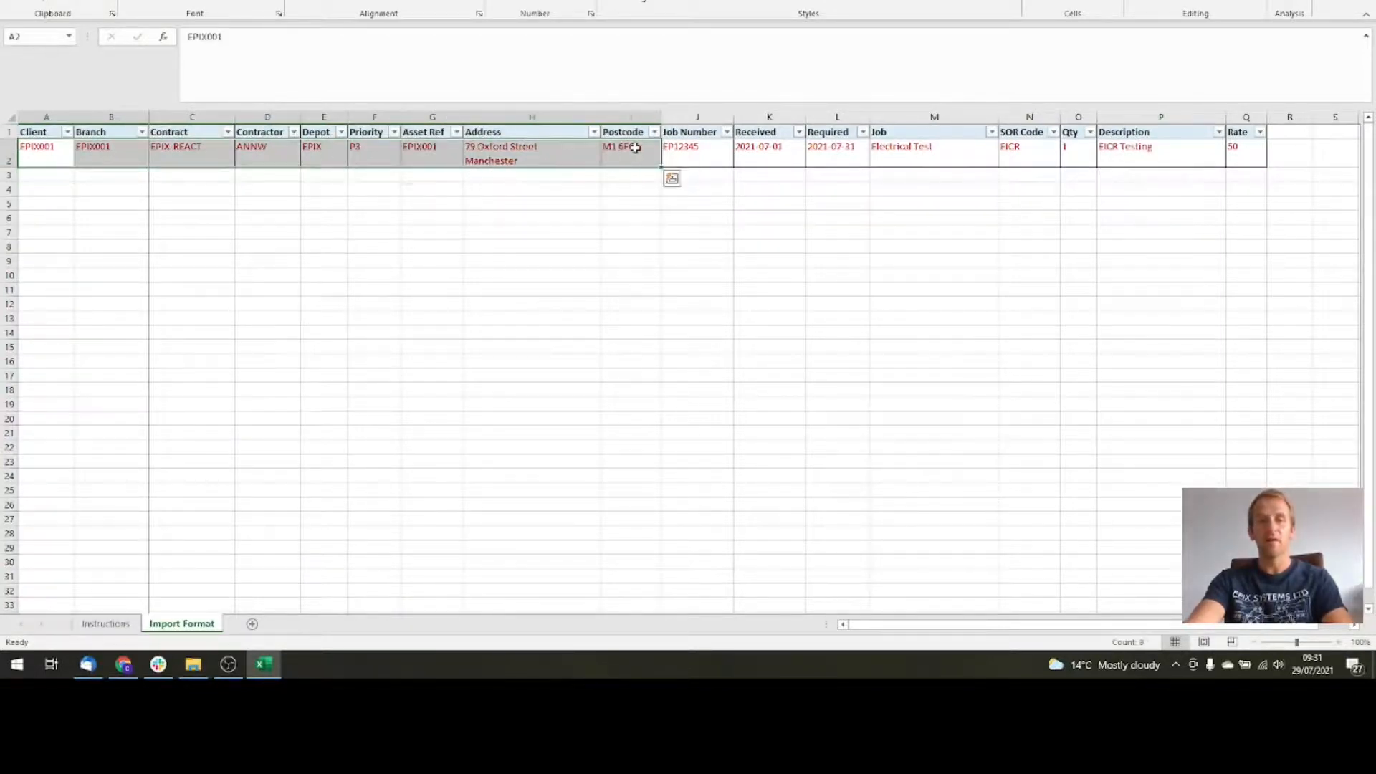
pyautogui.click(631, 147)
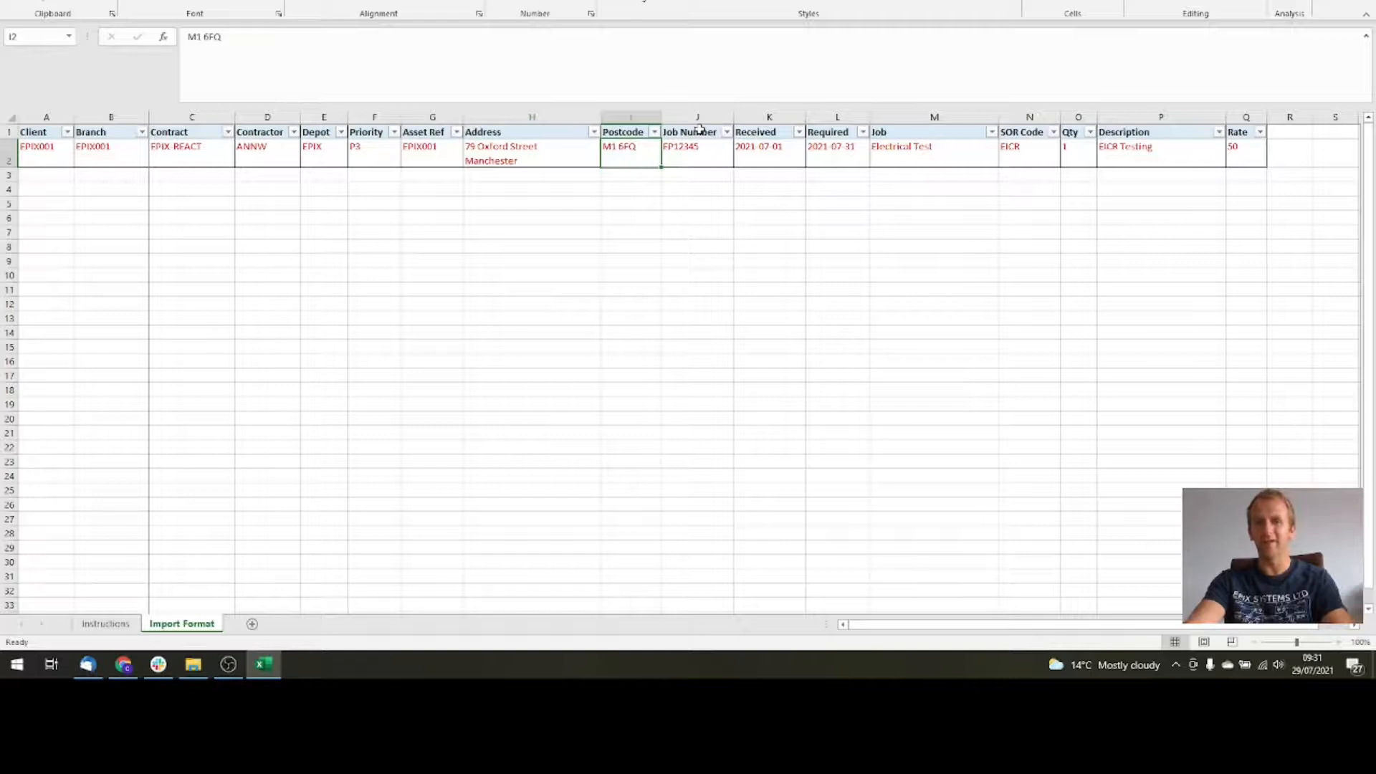
pyautogui.press('Right')
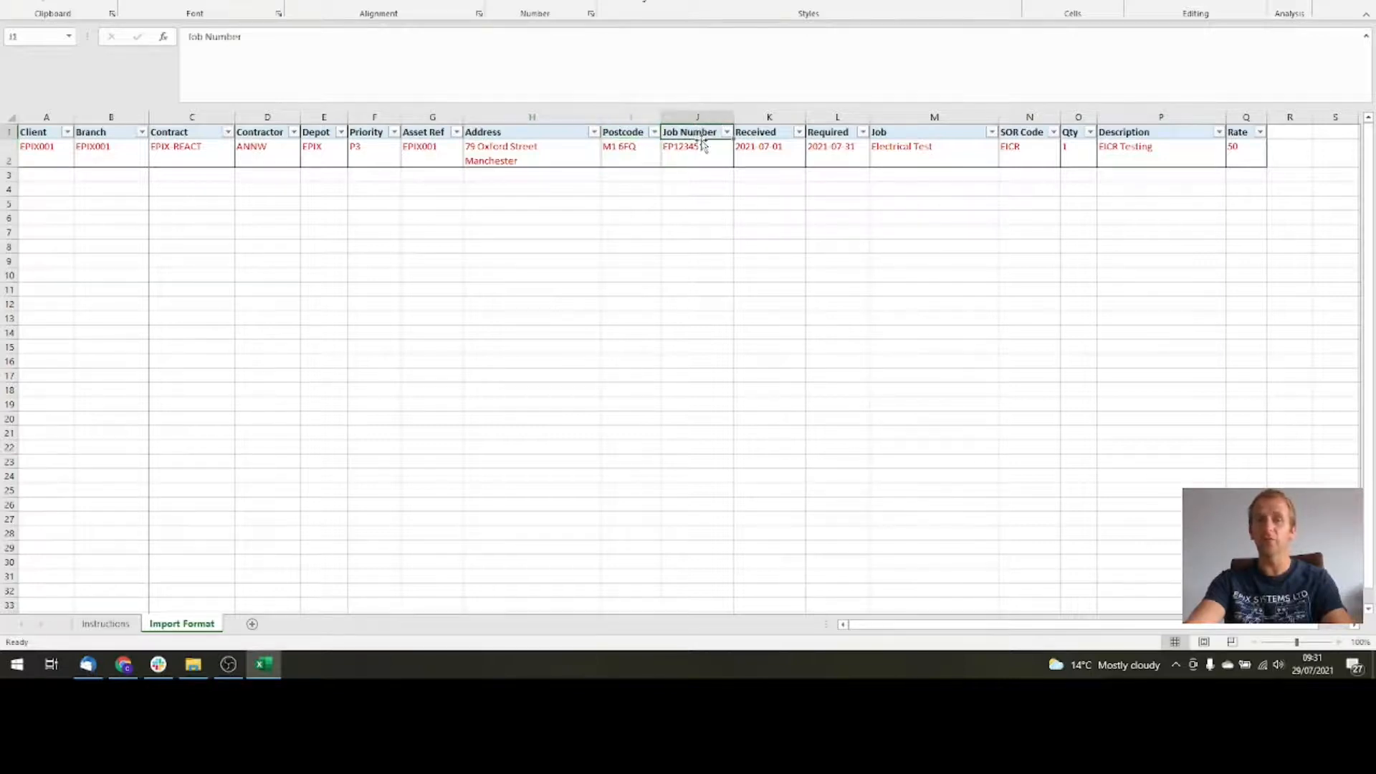
pyautogui.press('Right')
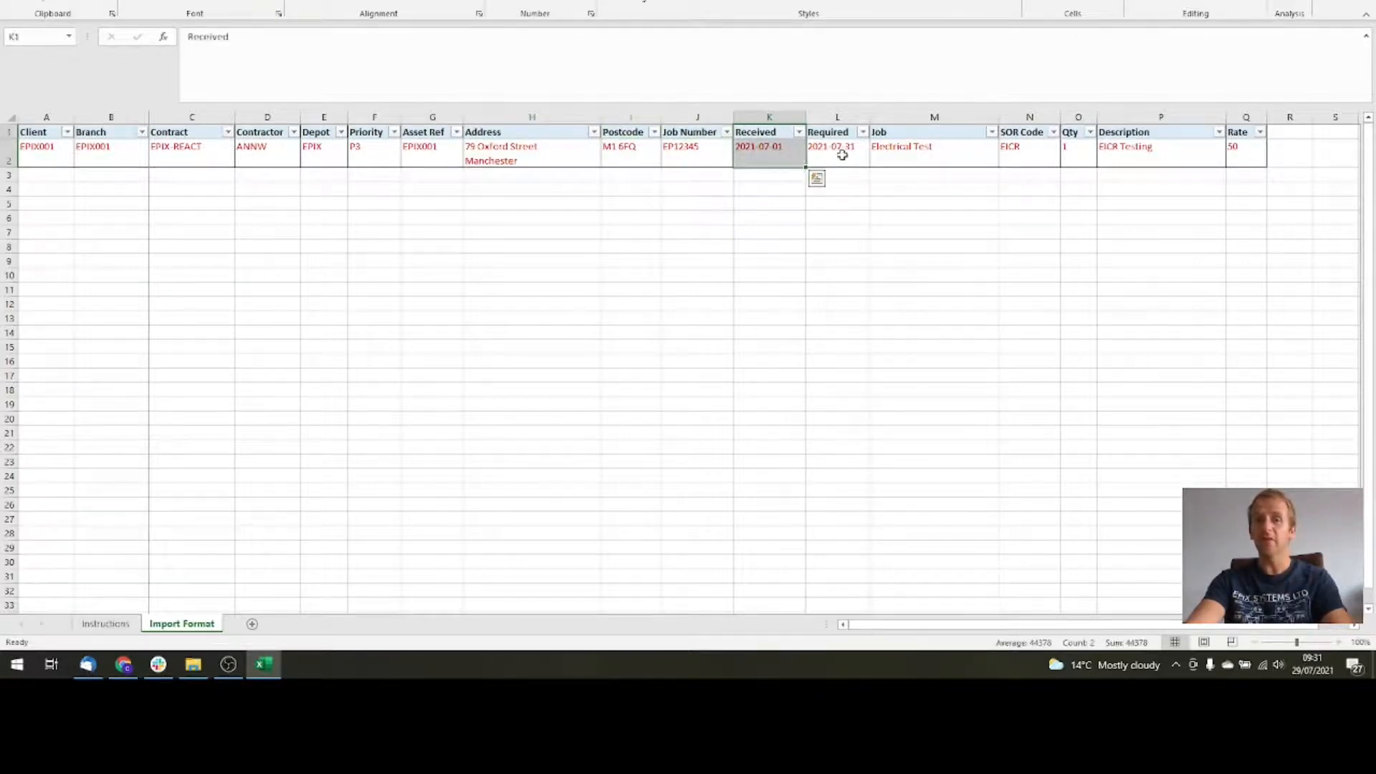
pyautogui.press('Right')
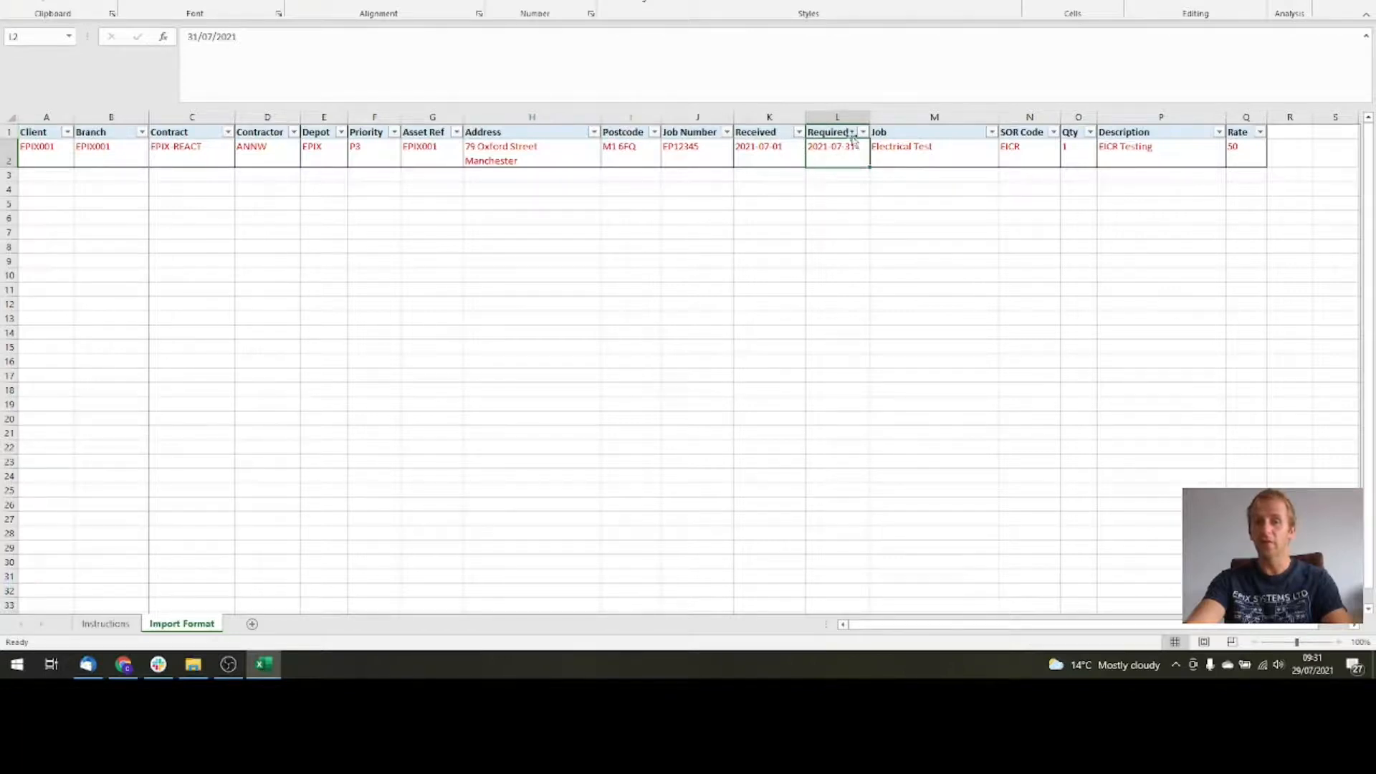
pyautogui.moveTo(1011, 136); pyautogui.dragTo(1233, 152)
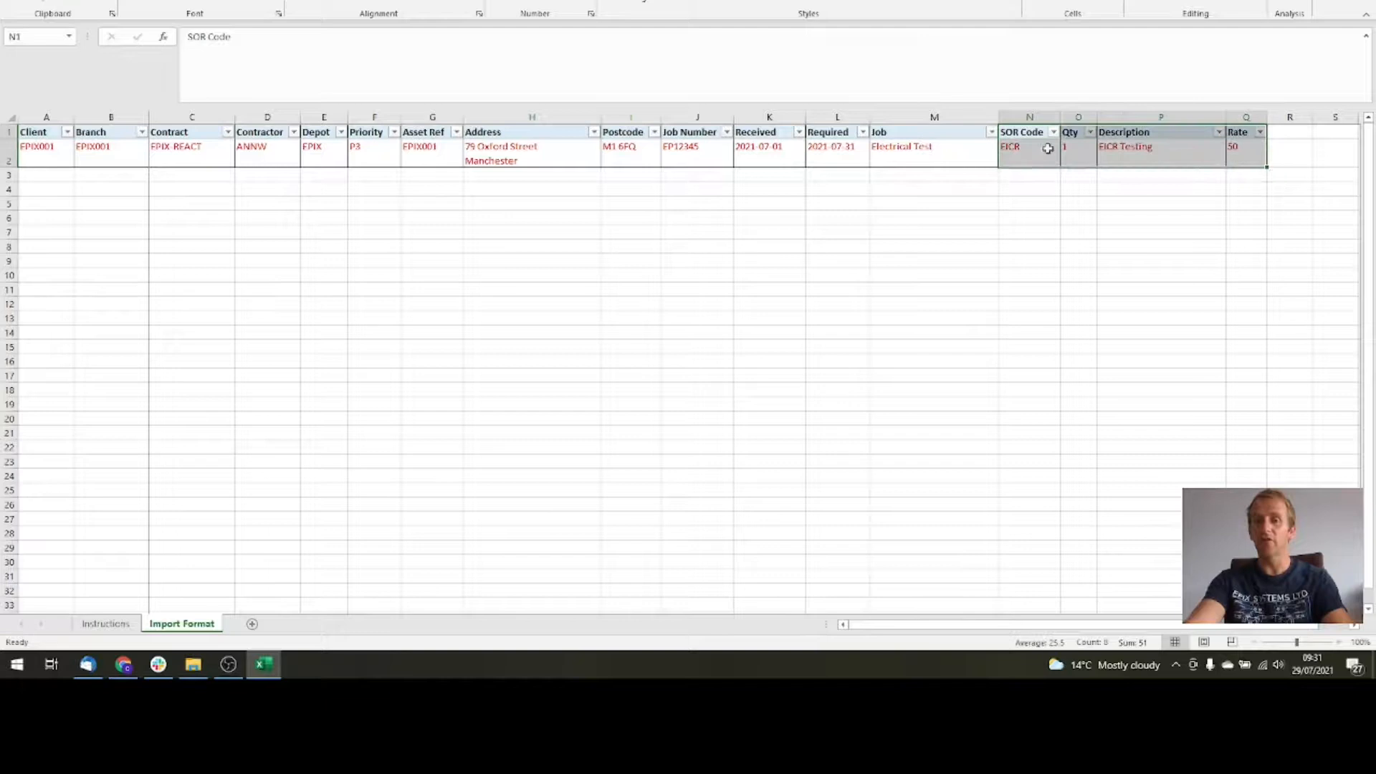
pyautogui.click(1020, 149)
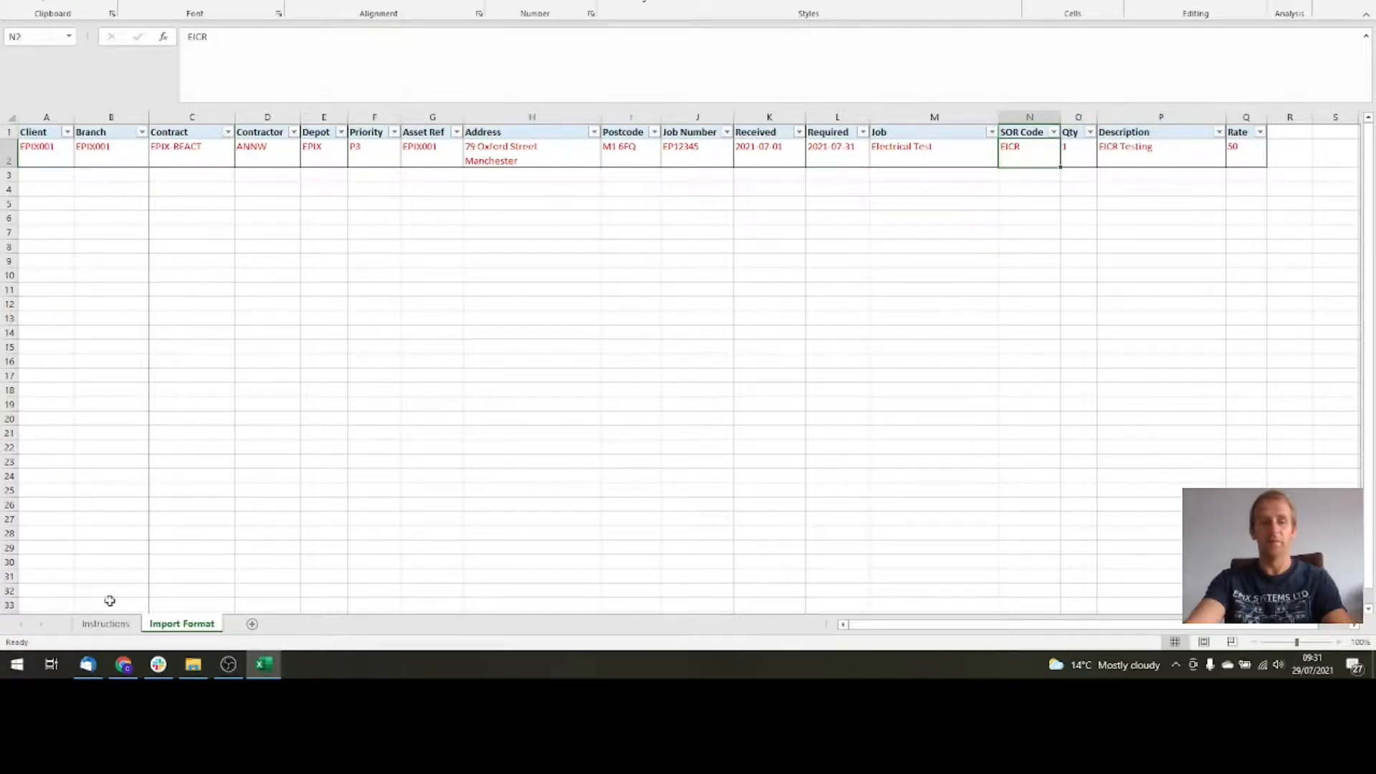
pyautogui.click(106, 625)
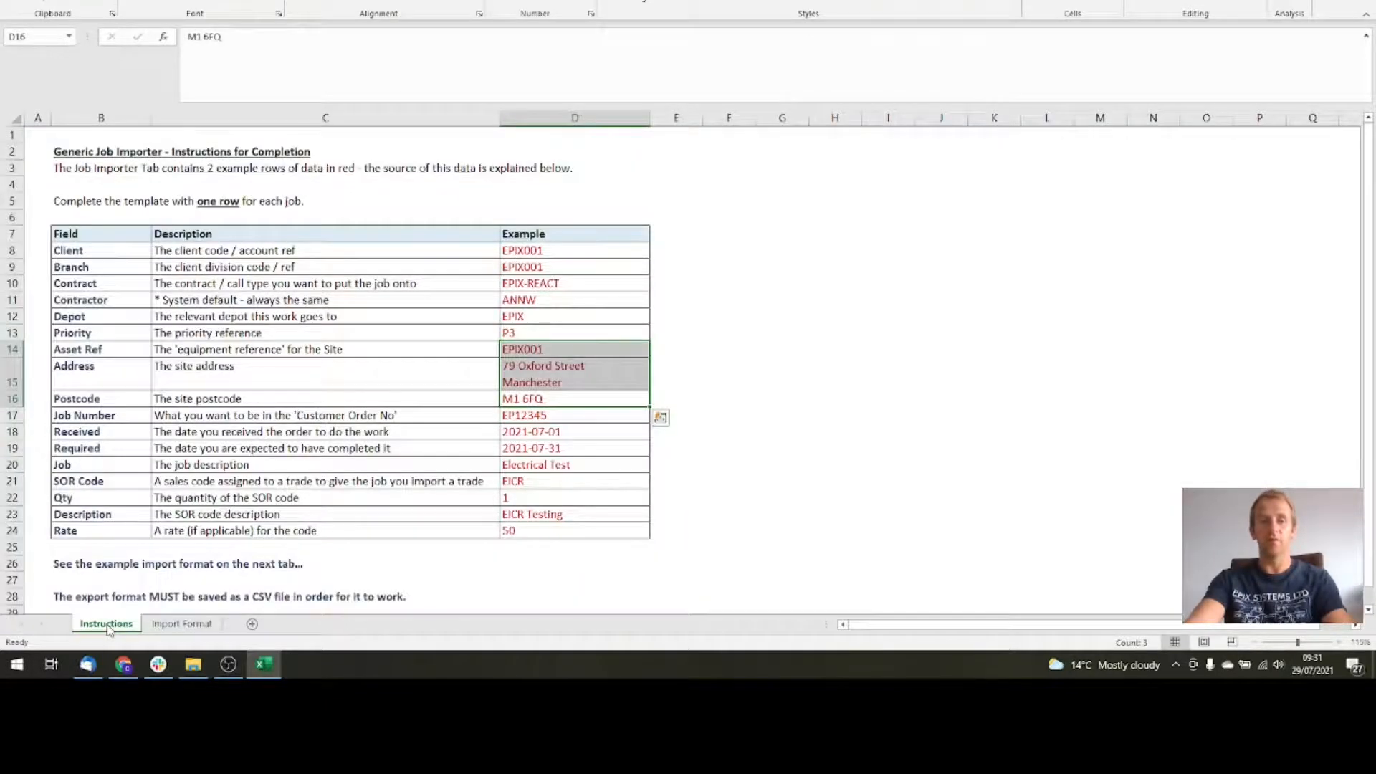
# Step: Read the Job Number description ('Customer Order No', example EP12345), then return to MARKUS
pyautogui.click(270, 462)
pyautogui.click(223, 420)
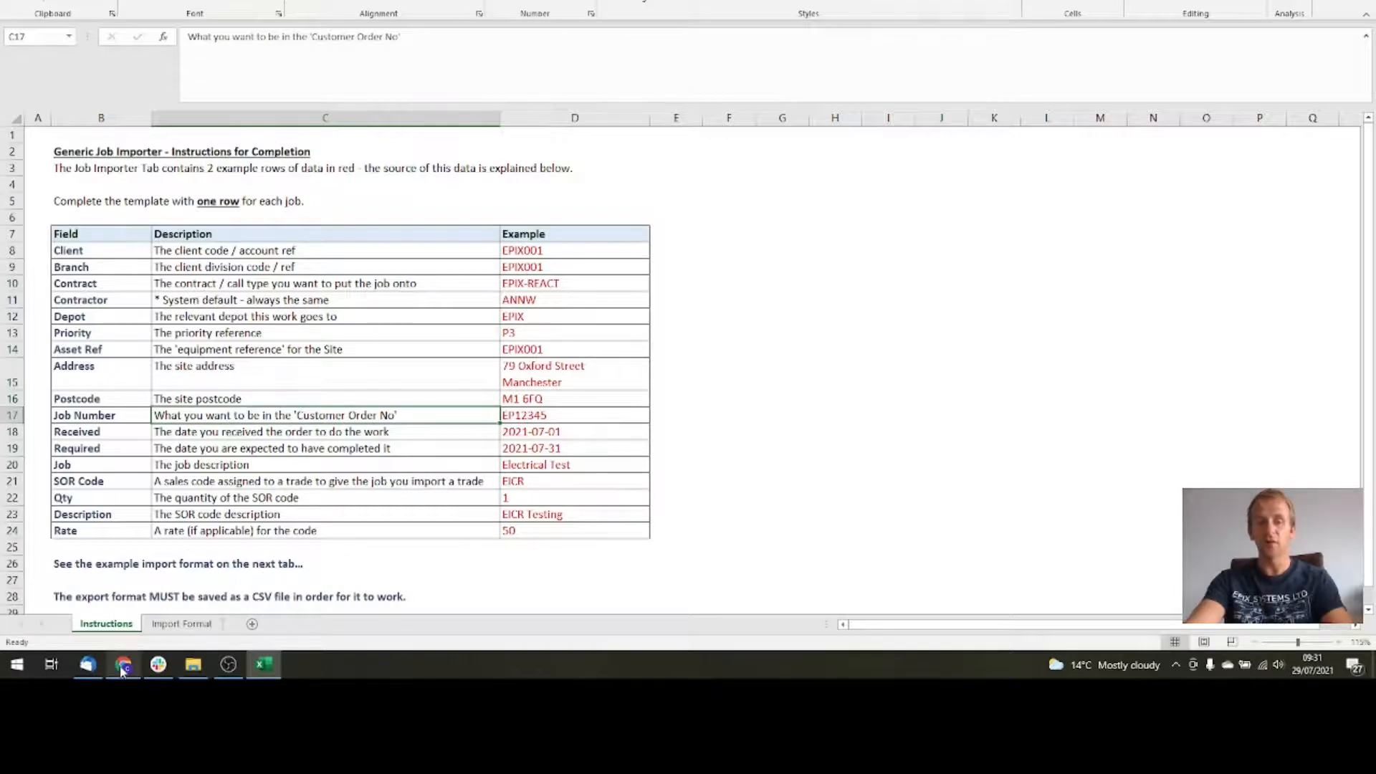
pyautogui.moveTo(122, 669)
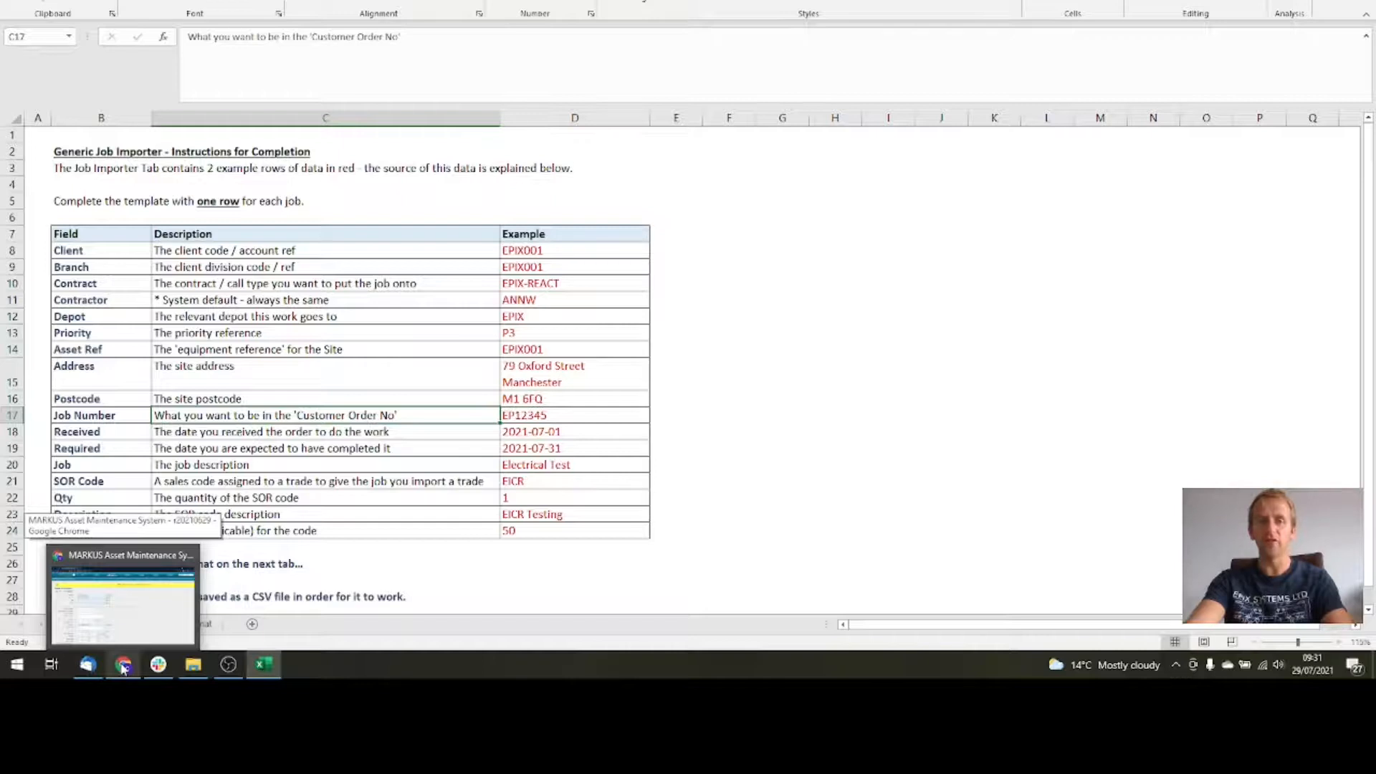
pyautogui.click(122, 669)
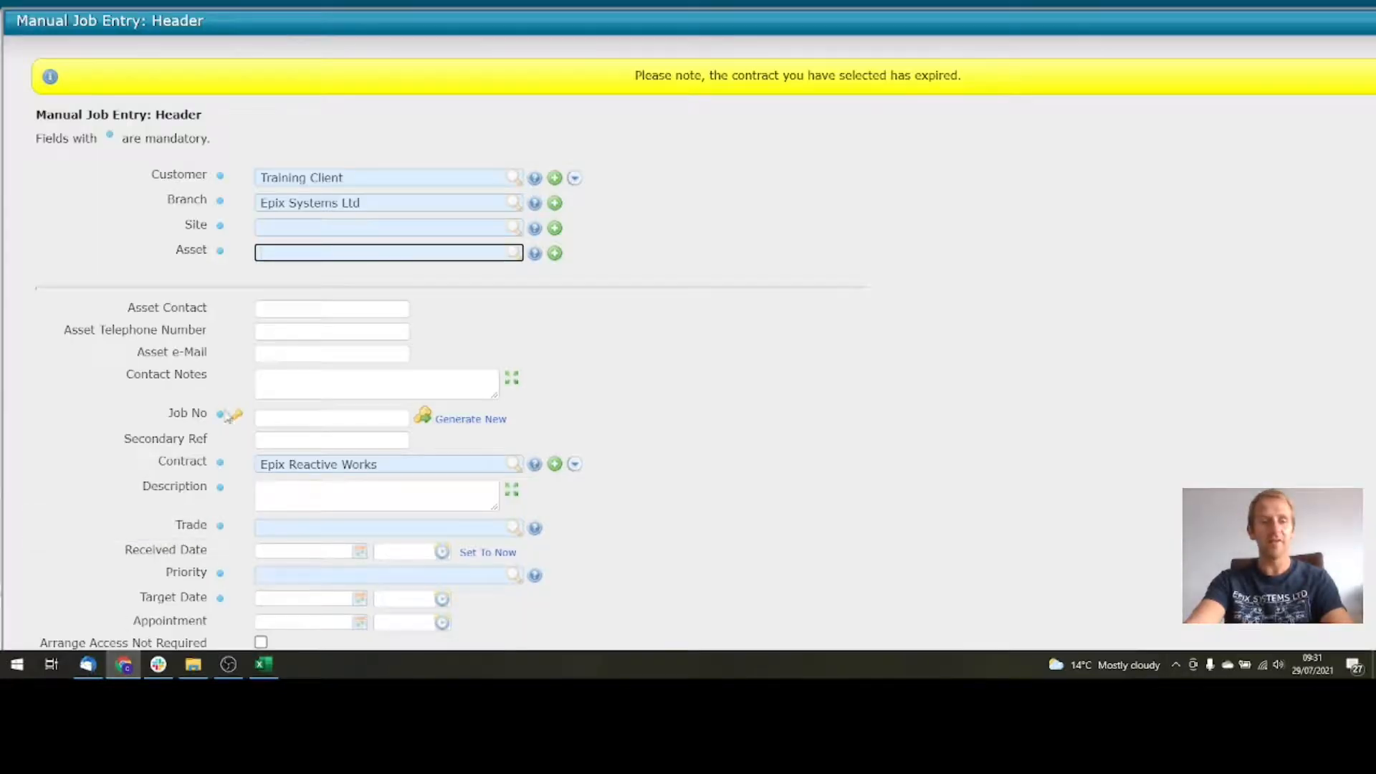
# Step: Generate the new job number CRN26455 in the Job No field
pyautogui.click(274, 411)
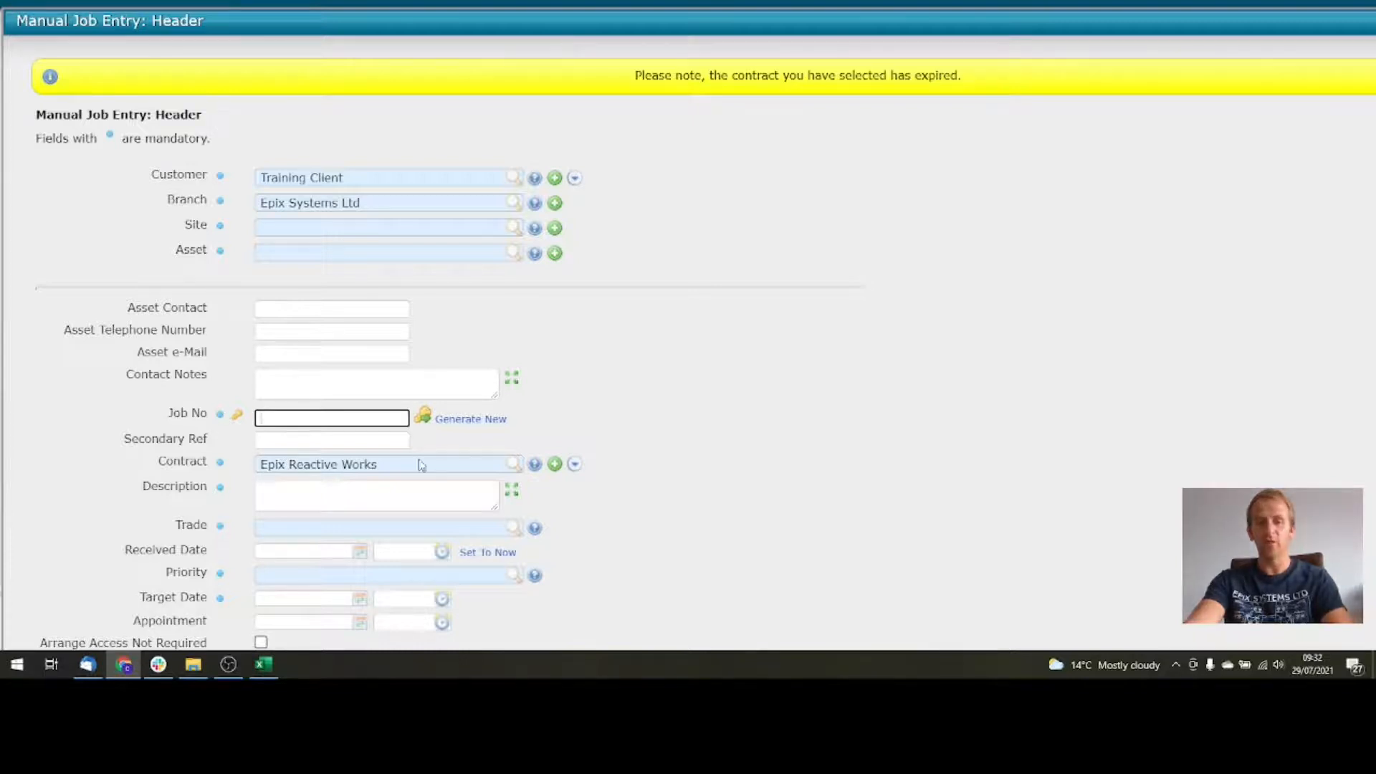
pyautogui.click(491, 423)
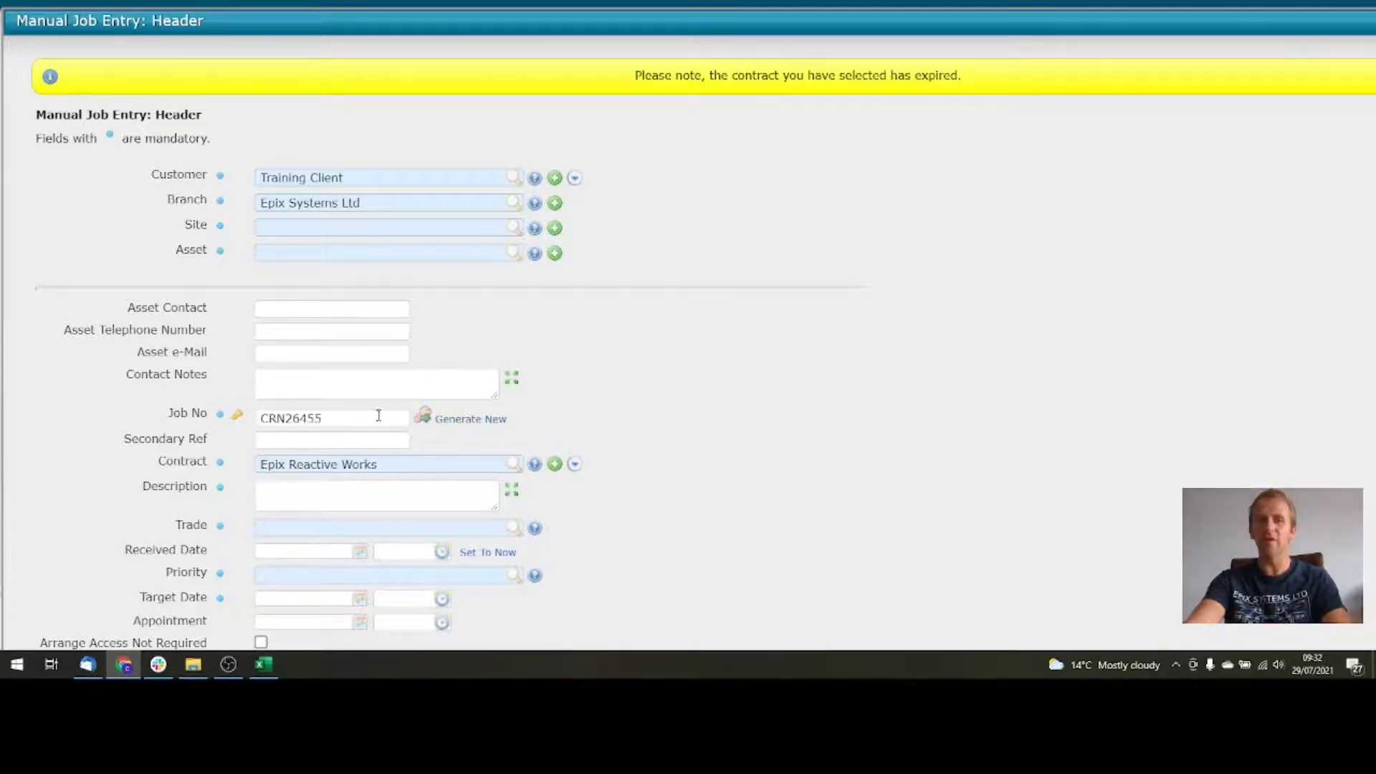
pyautogui.tripleClick(297, 421)
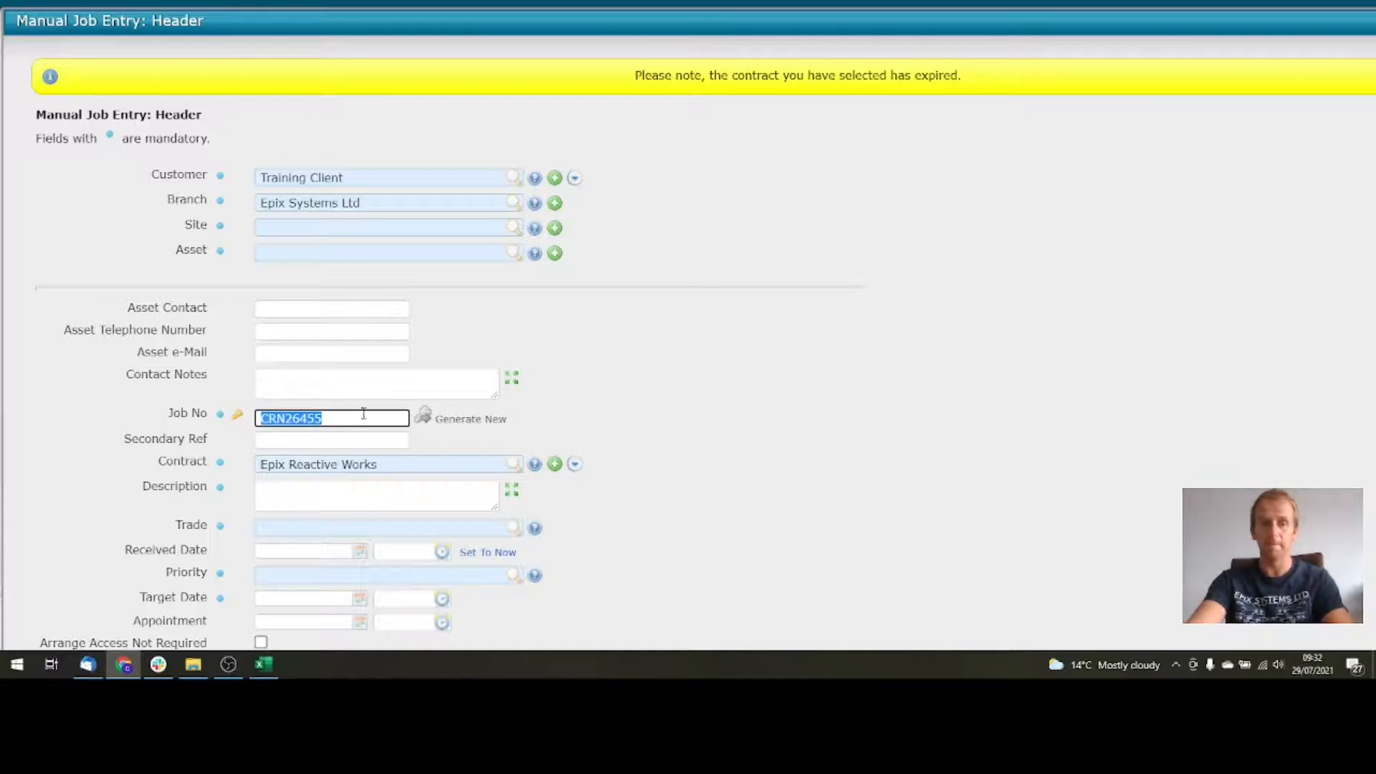
pyautogui.click(322, 418)
# Step: Review the Received, Required and Job field rows with their example dates and description guidance
pyautogui.click(264, 666)
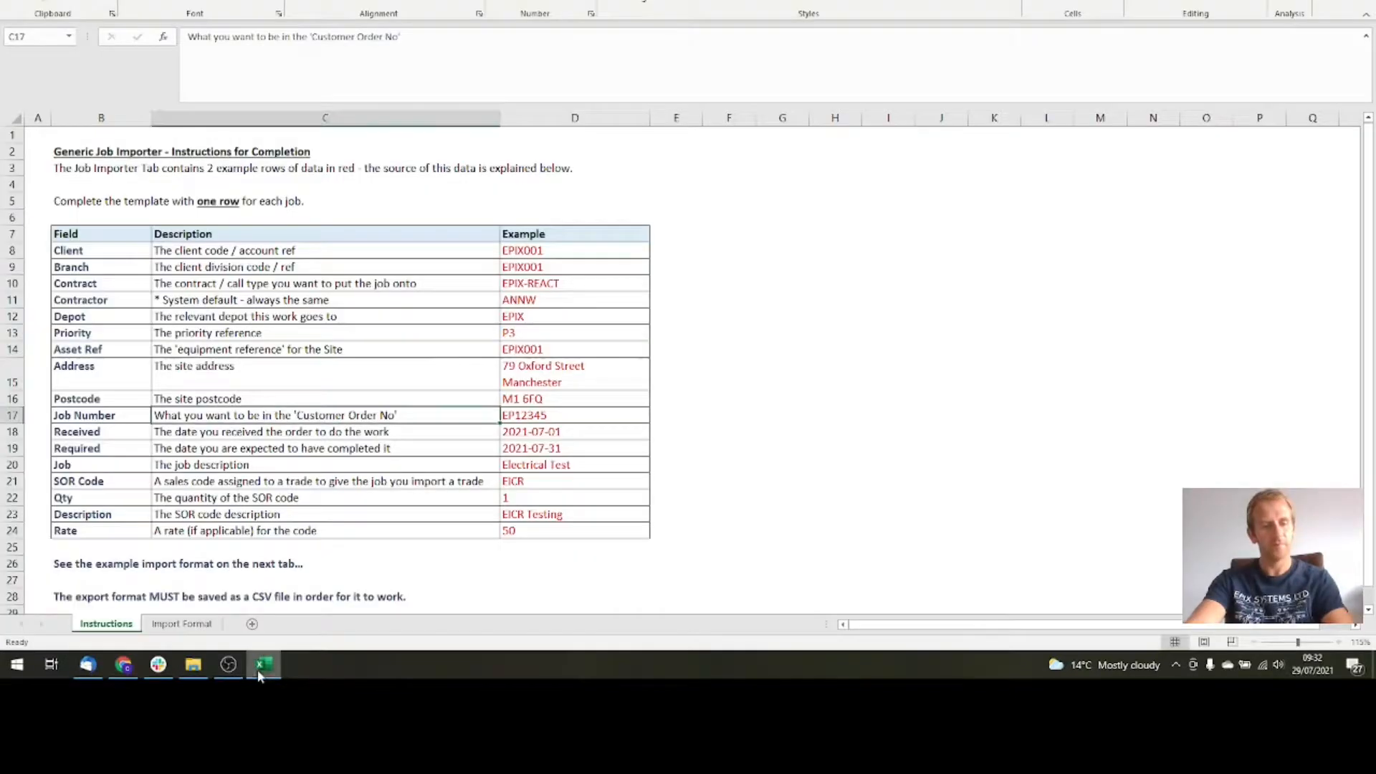
pyautogui.click(127, 438)
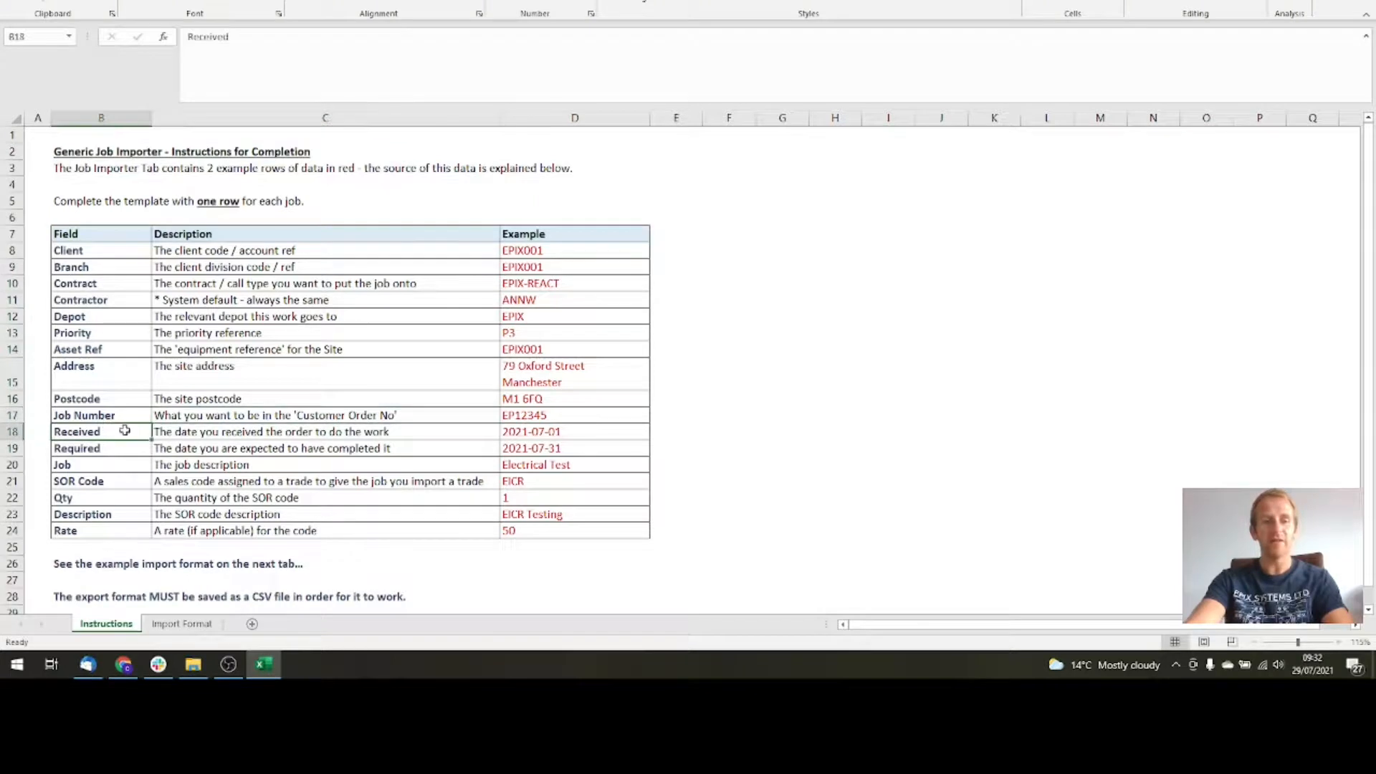
pyautogui.click(128, 450)
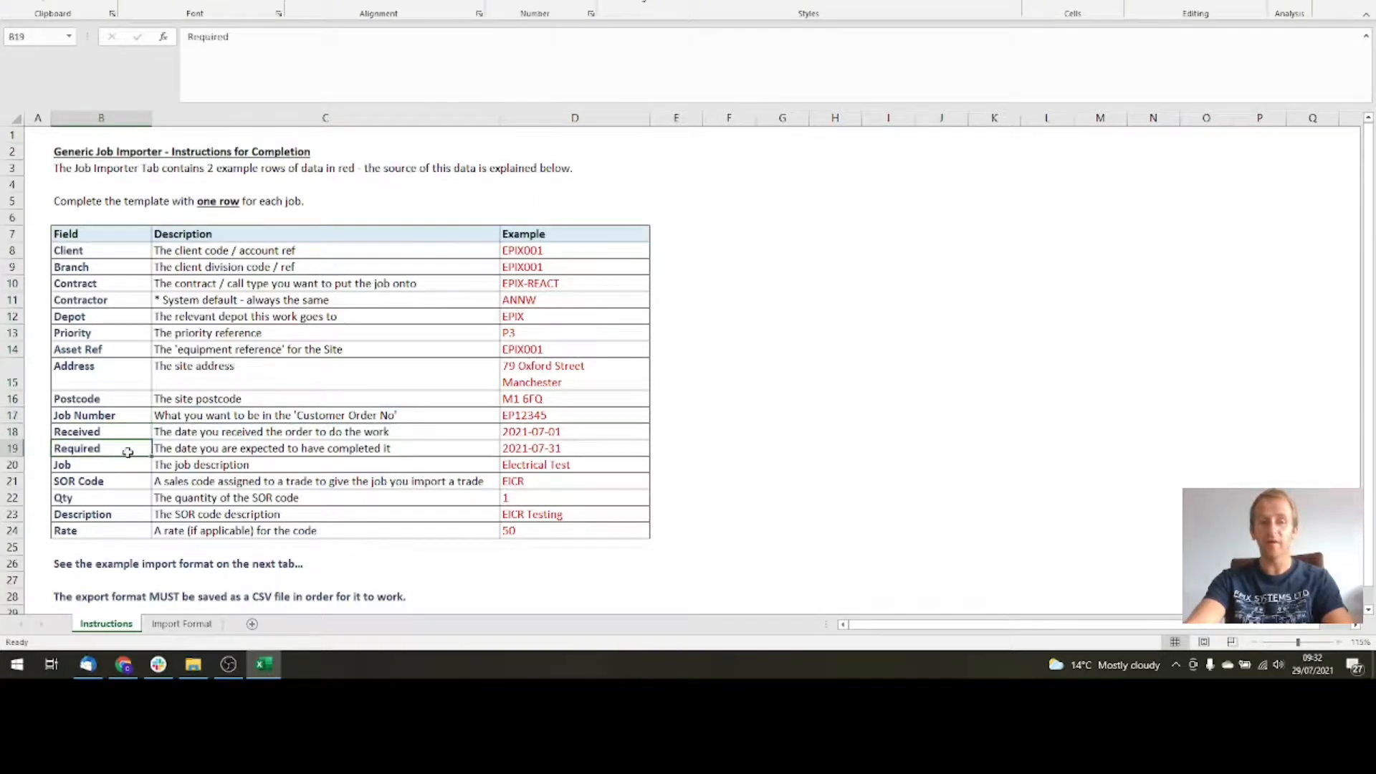
pyautogui.click(283, 436)
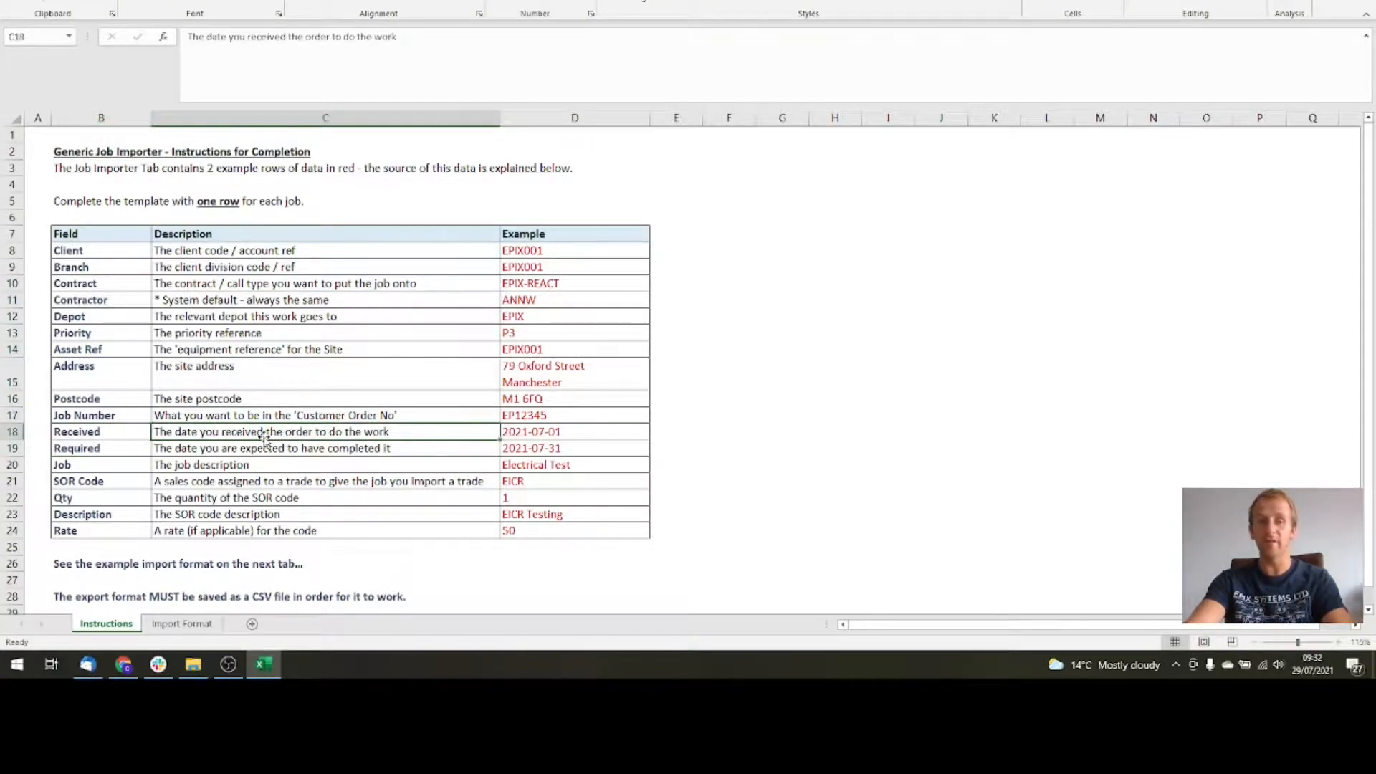
pyautogui.click(217, 450)
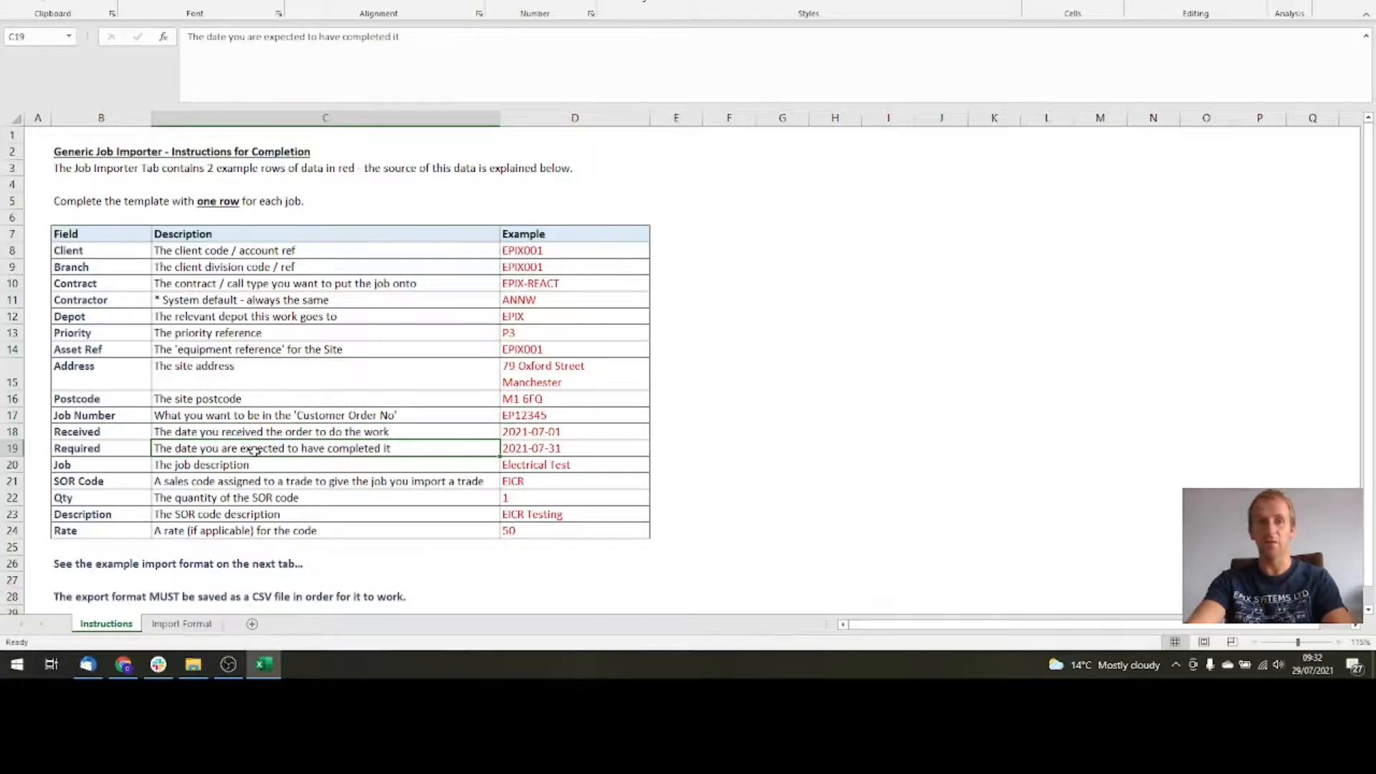
pyautogui.click(551, 433)
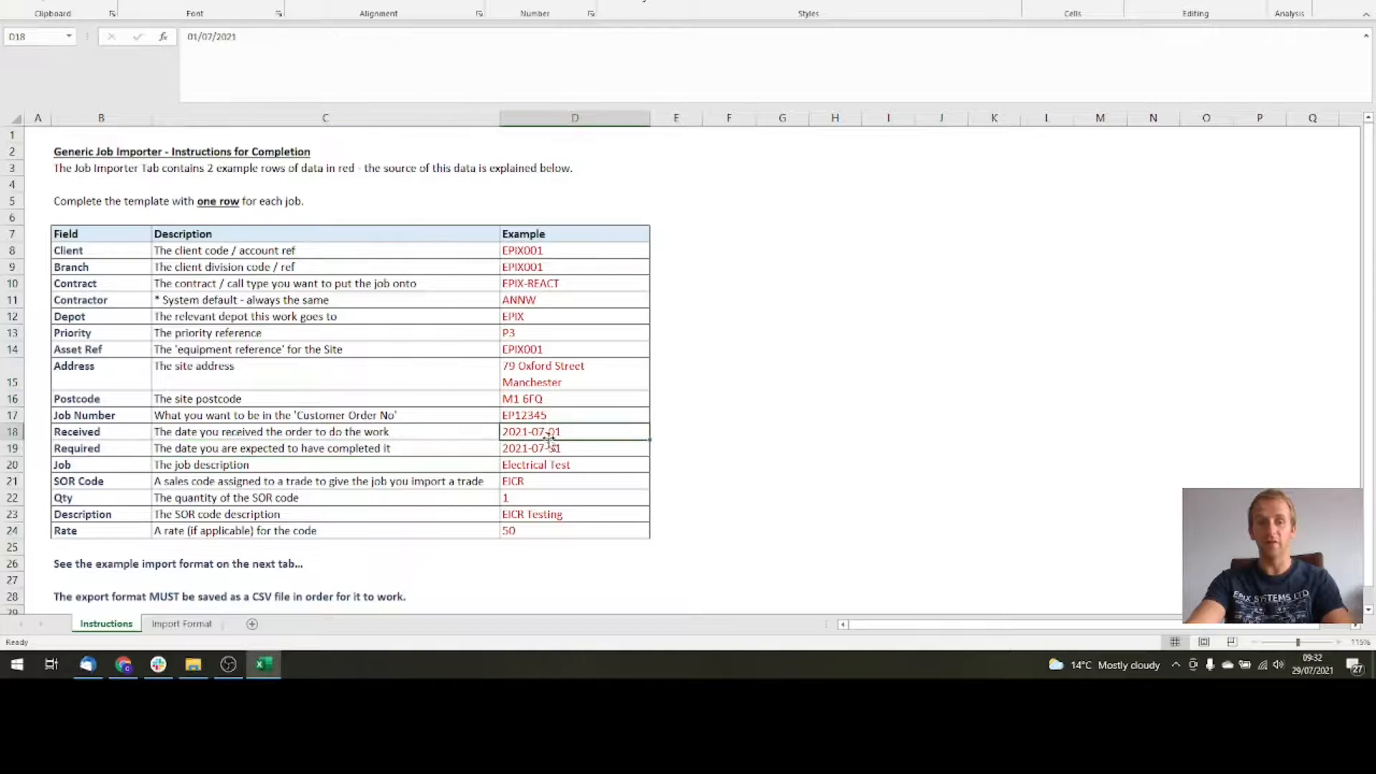
pyautogui.click(549, 450)
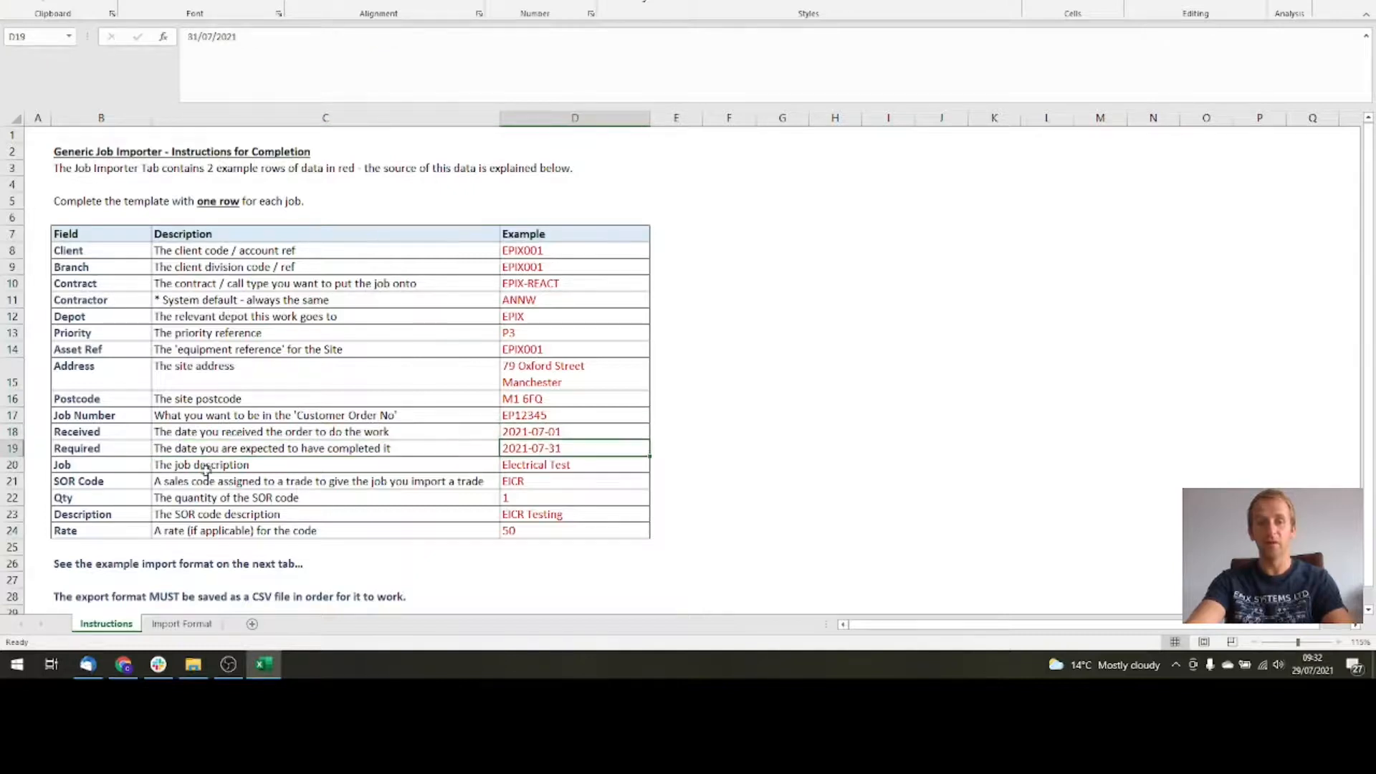
pyautogui.click(109, 466)
pyautogui.click(203, 464)
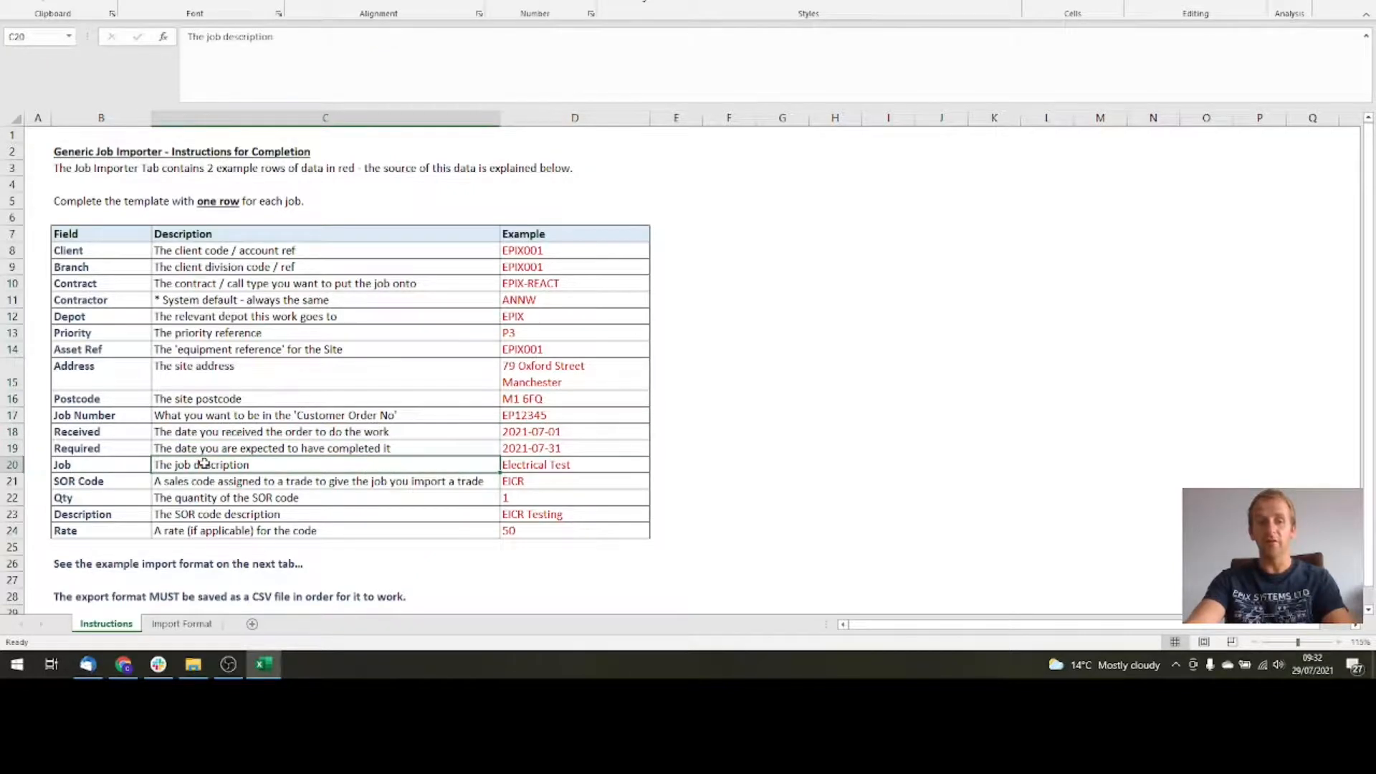
# Step: Compare with the MARKUS Description field, then bring the Excel instructions back
pyautogui.click(123, 665)
pyautogui.click(274, 497)
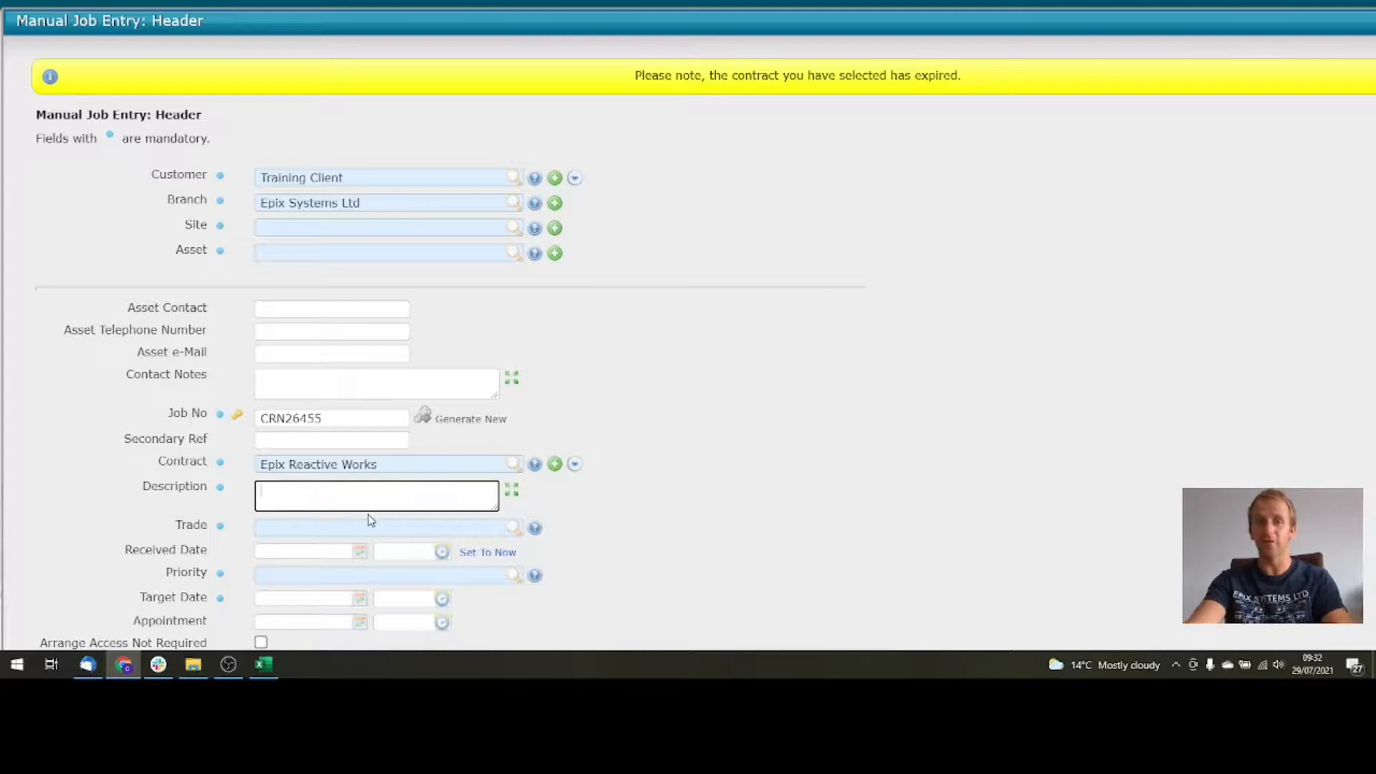
pyautogui.click(264, 665)
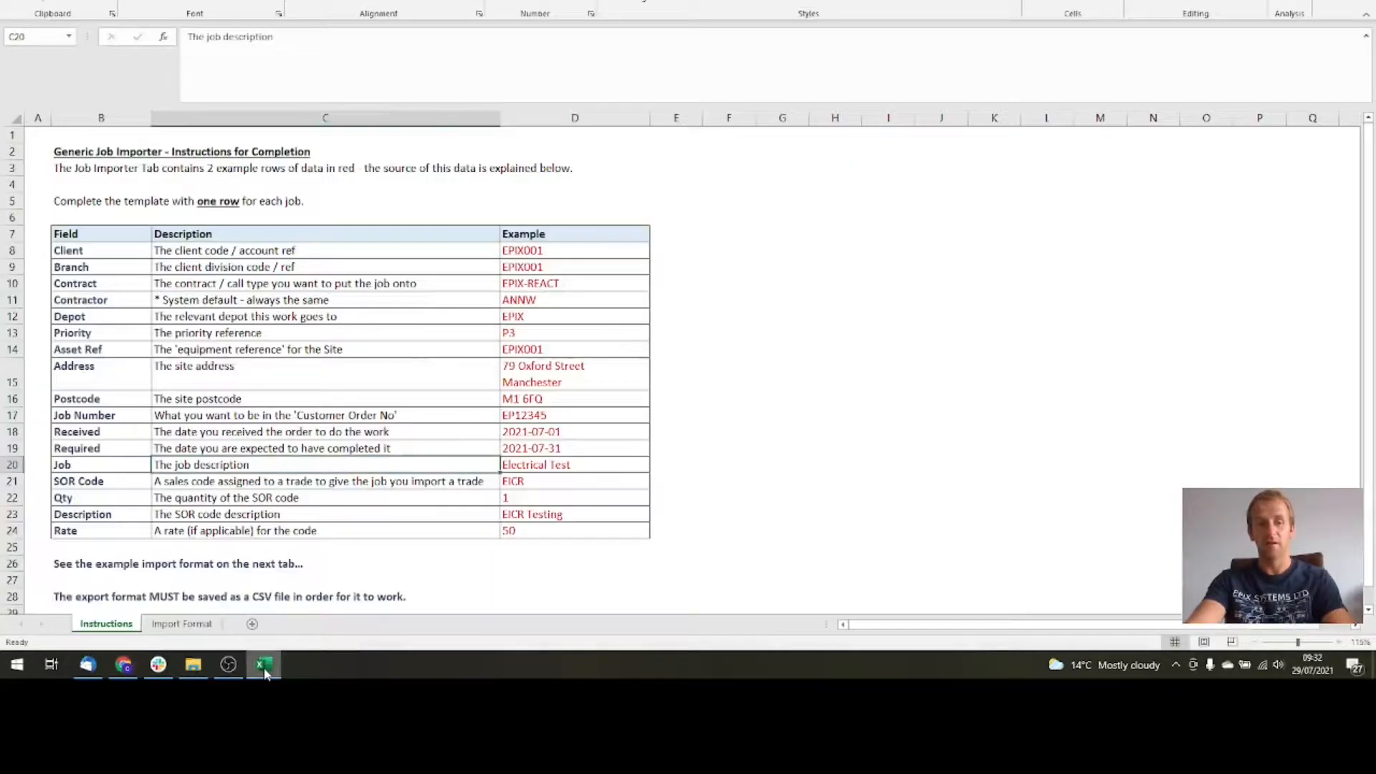
# Step: Review the SOR Code and Rate field descriptions on the Instructions sheet
pyautogui.click(107, 483)
pyautogui.click(105, 531)
pyautogui.click(97, 484)
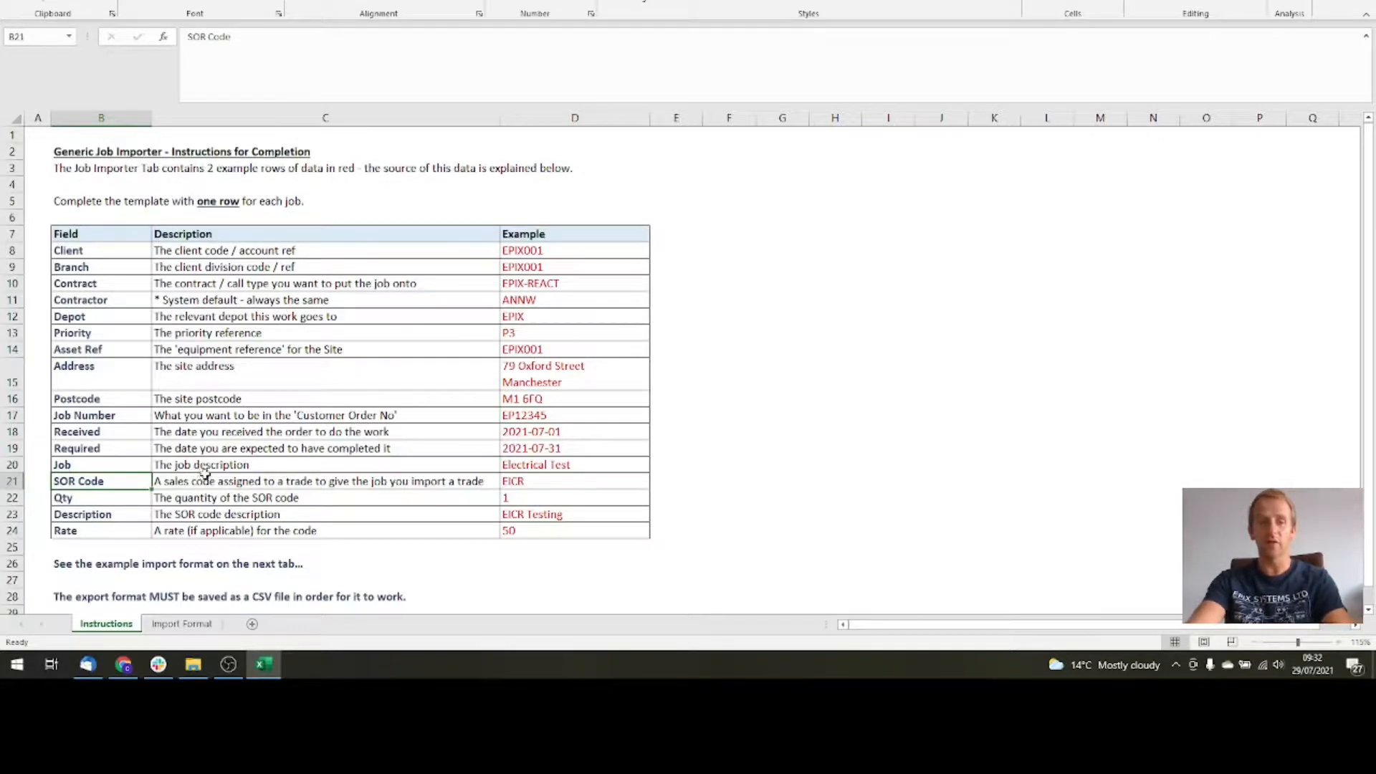
# Step: Clear row 2's SOR Code, Qty, Description and Rate cells on the Import Format sheet
pyautogui.click(201, 625)
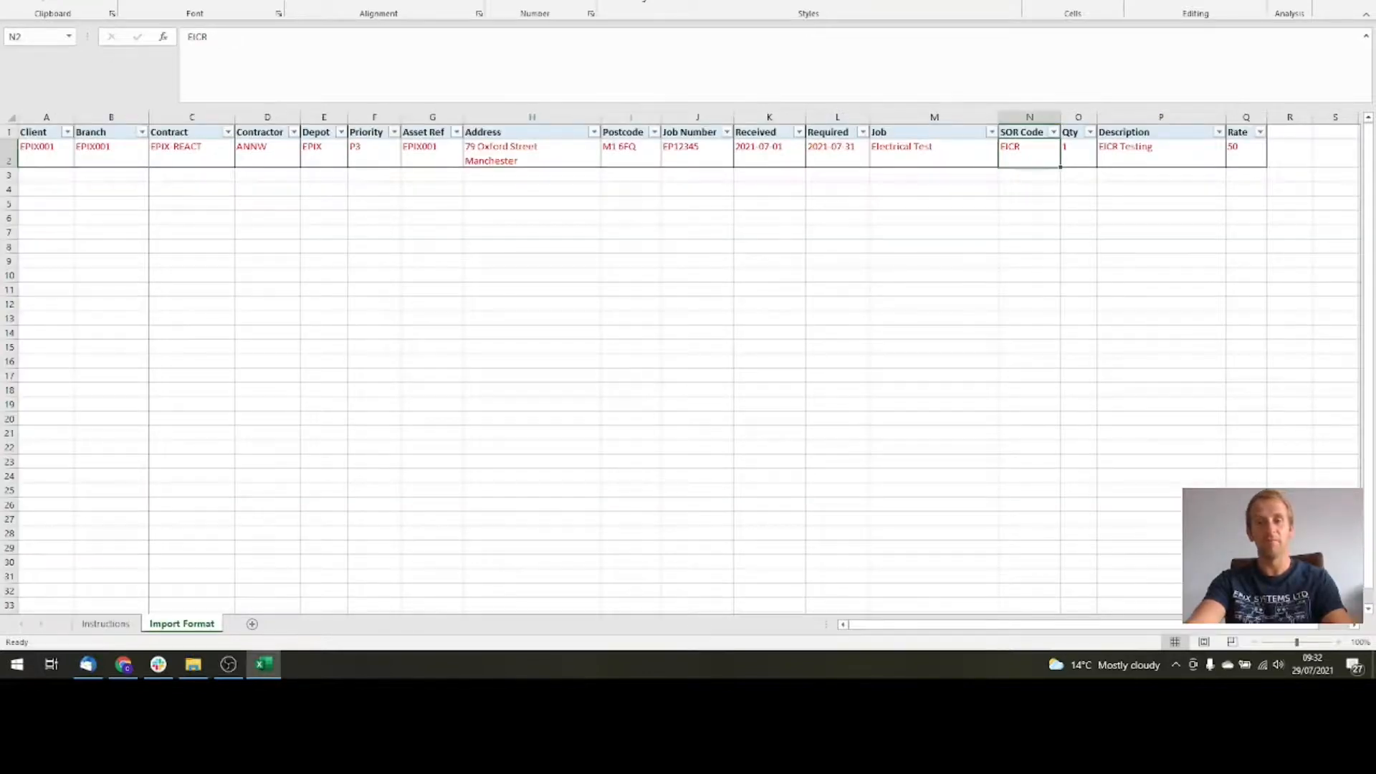
pyautogui.moveTo(1015, 152); pyautogui.dragTo(1147, 154)
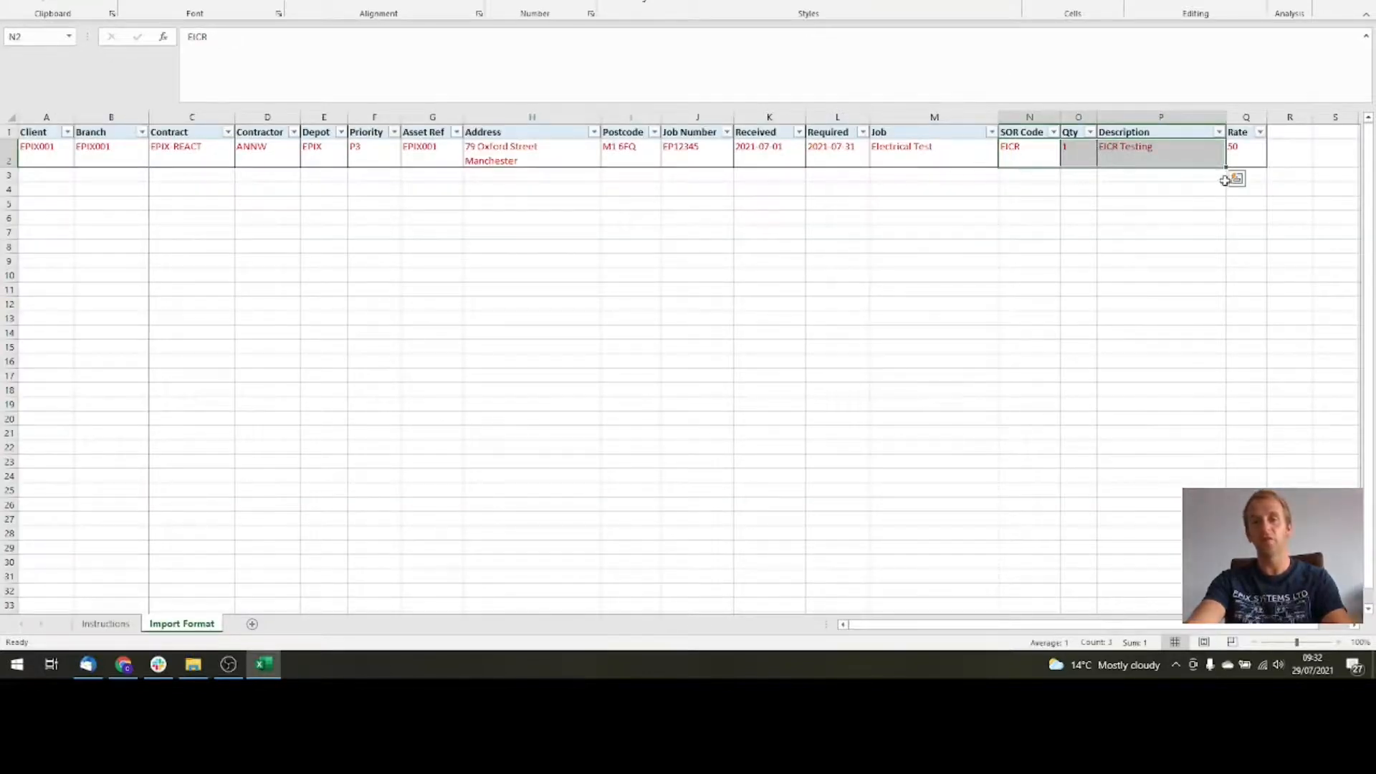
pyautogui.keyDown('shift'); pyautogui.click(1241, 153); pyautogui.keyUp('shift')
pyautogui.press('Delete')
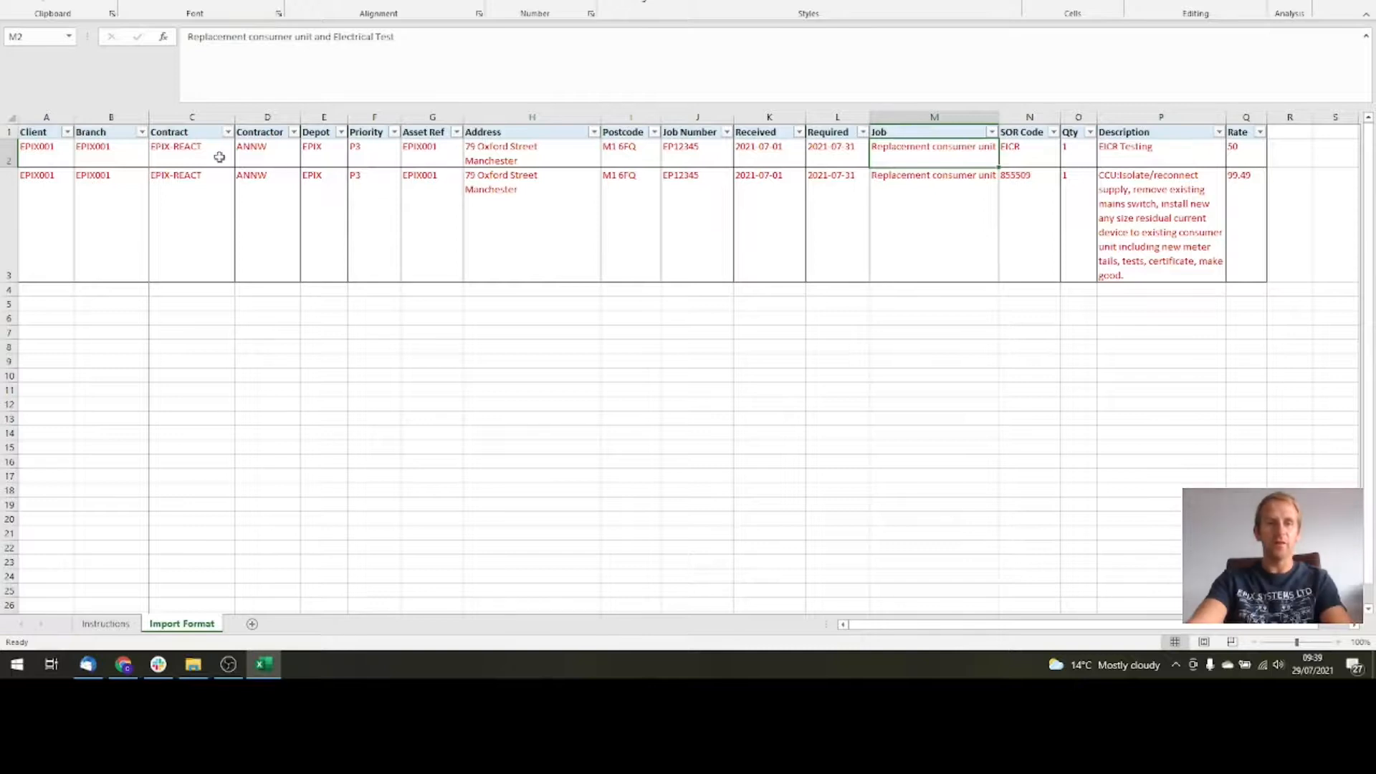
# Step: Select row 2 and row 3 cells from Client through Rate, then start a new job row in A4
pyautogui.moveTo(69, 162); pyautogui.dragTo(940, 148)
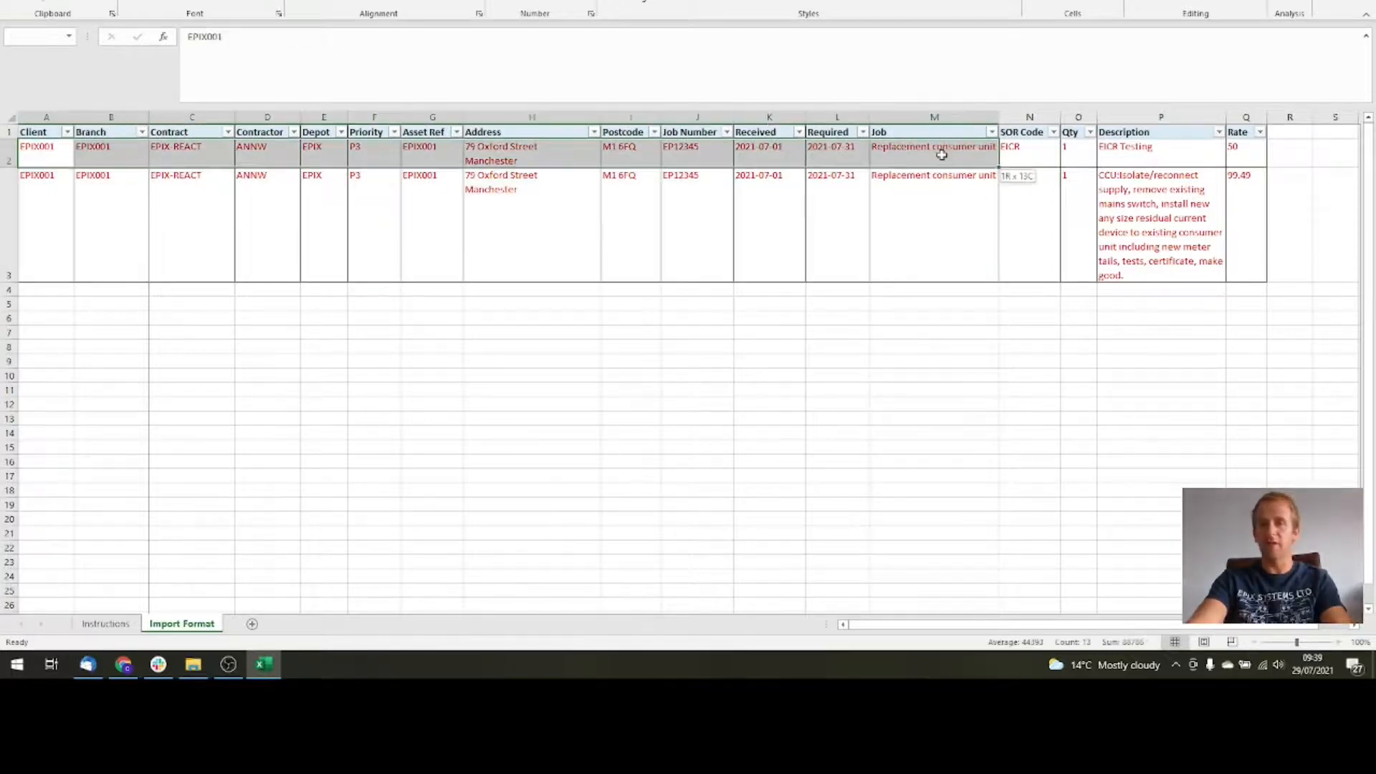
pyautogui.click(959, 146)
pyautogui.moveTo(1026, 153); pyautogui.dragTo(1244, 150)
pyautogui.click(989, 197)
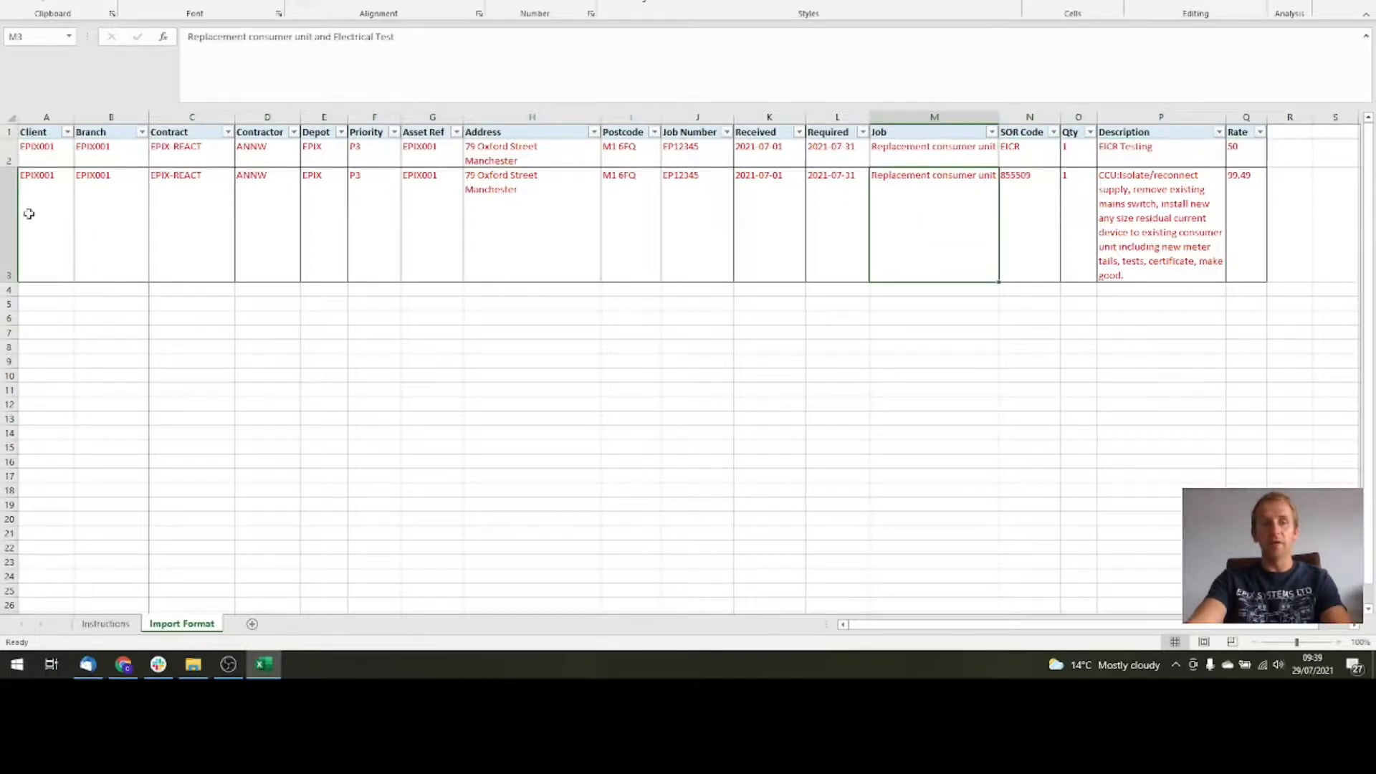
pyautogui.moveTo(47, 218); pyautogui.dragTo(832, 197)
pyautogui.click(1028, 197)
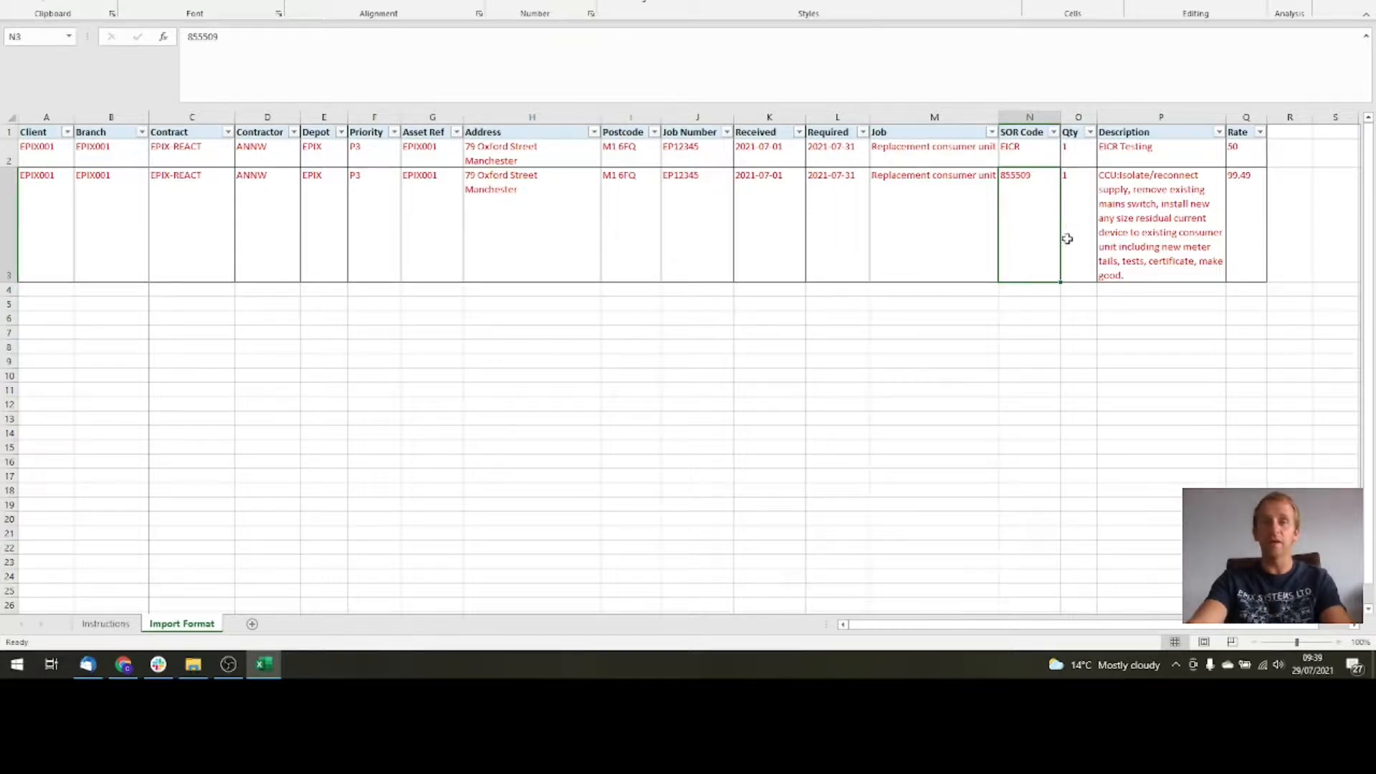
pyautogui.moveTo(992, 246); pyautogui.dragTo(45, 205)
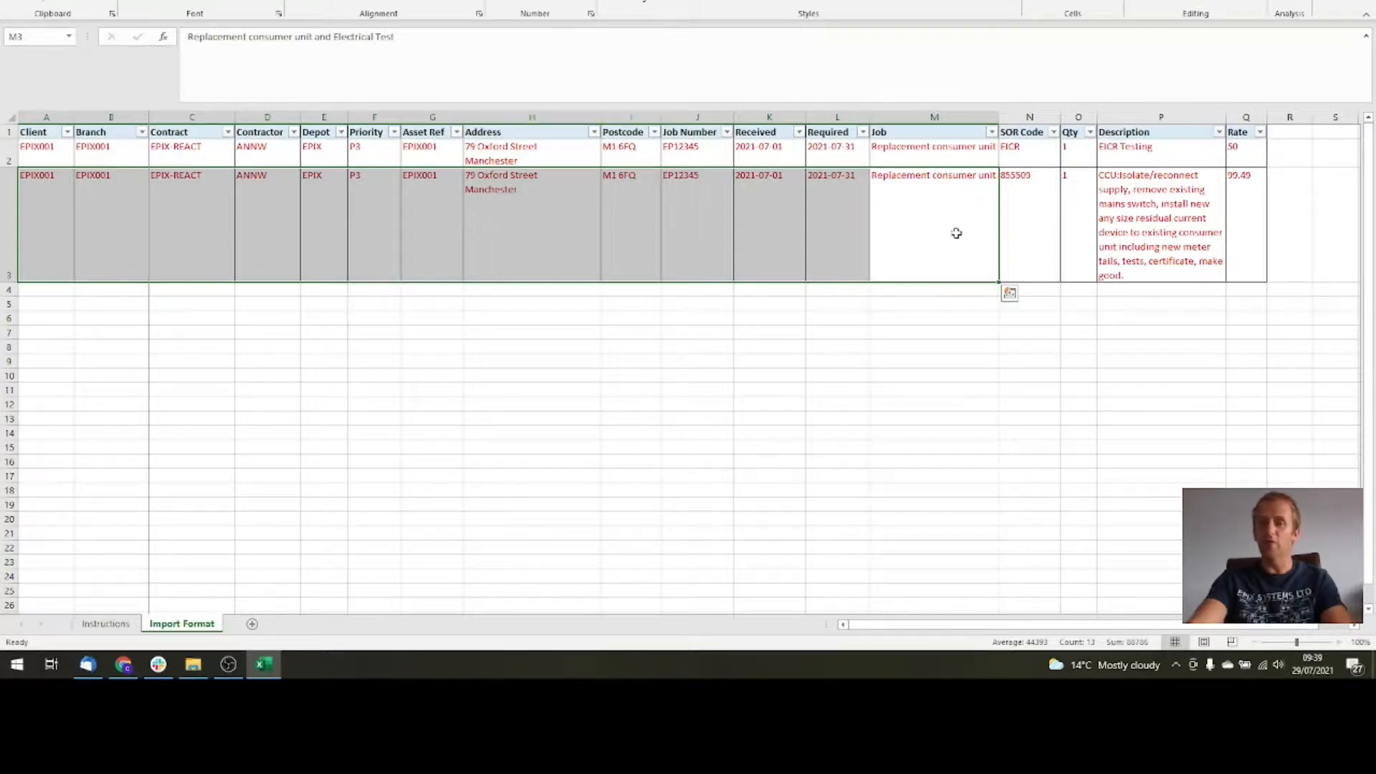
pyautogui.click(1008, 219)
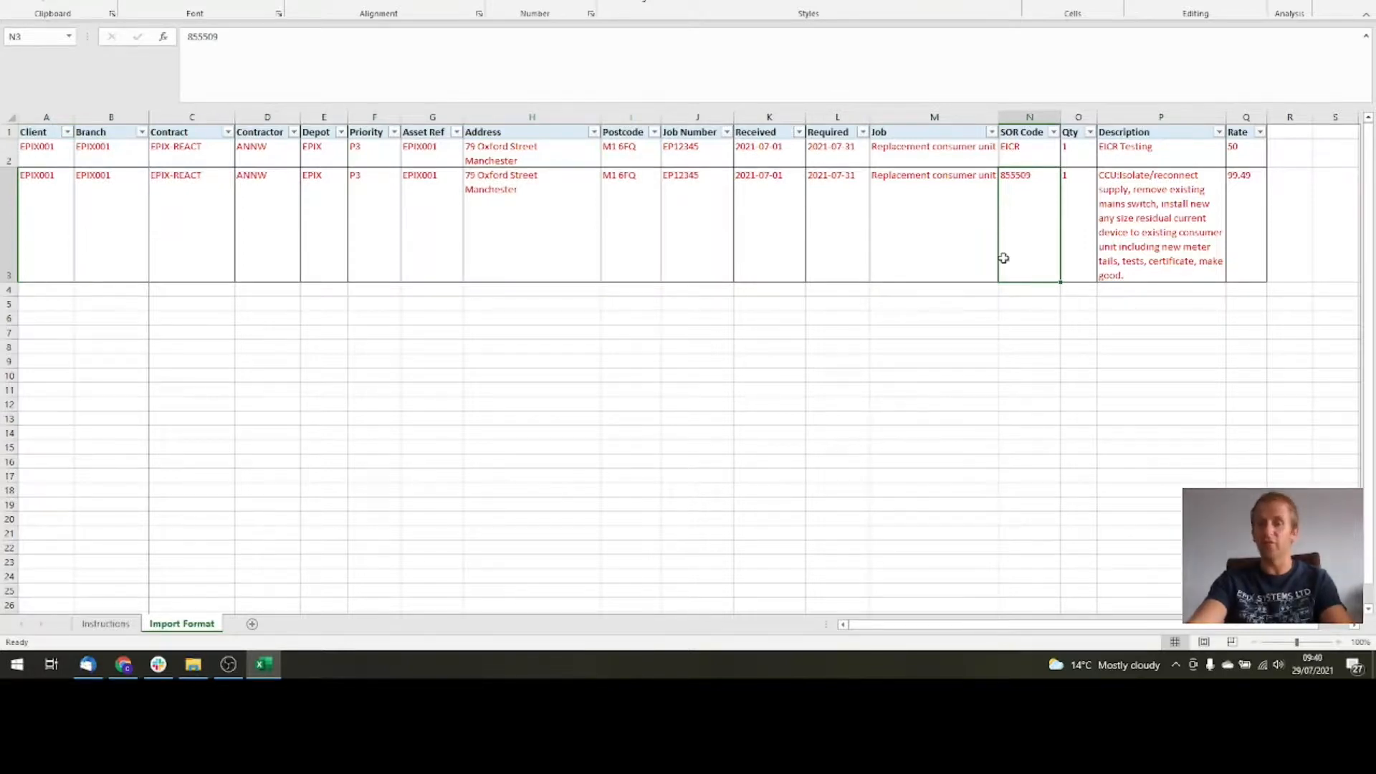
pyautogui.click(34, 292)
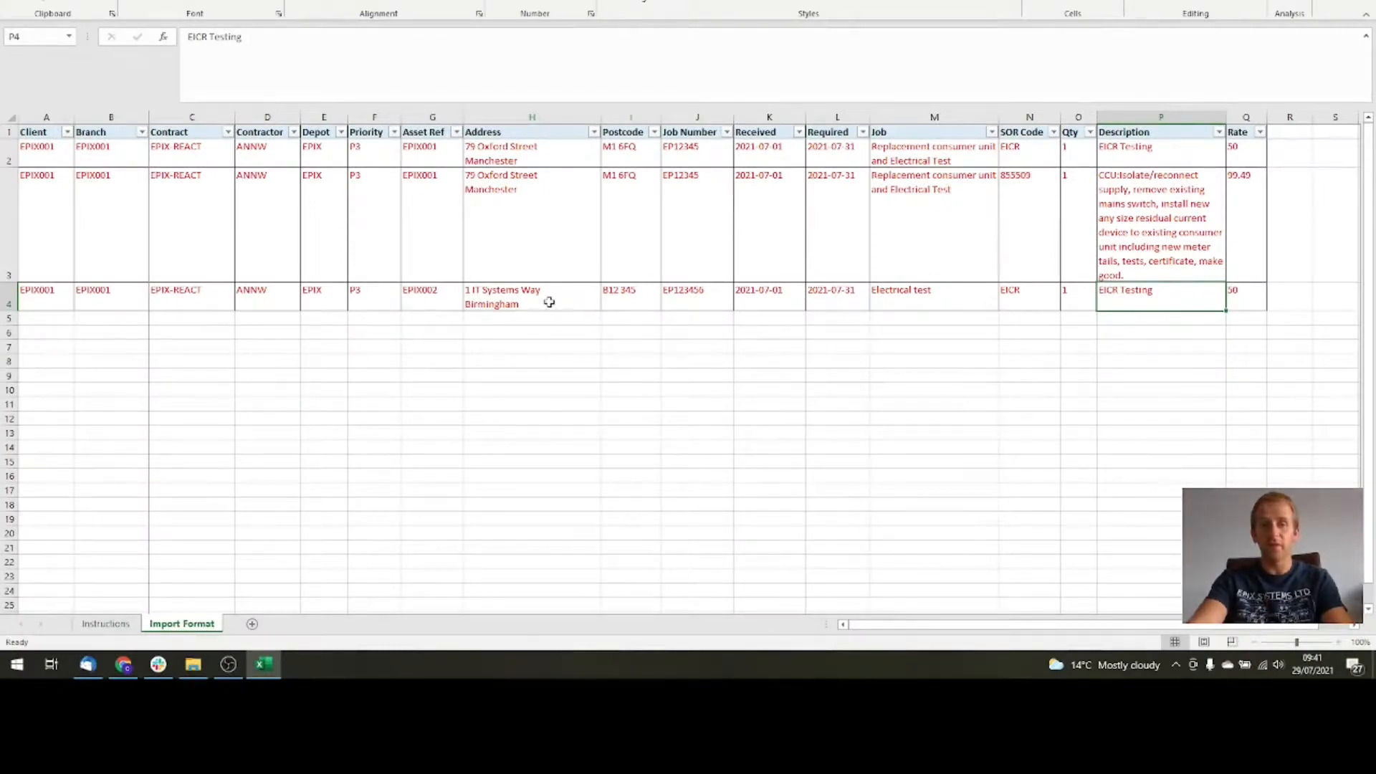
pyautogui.click(703, 301)
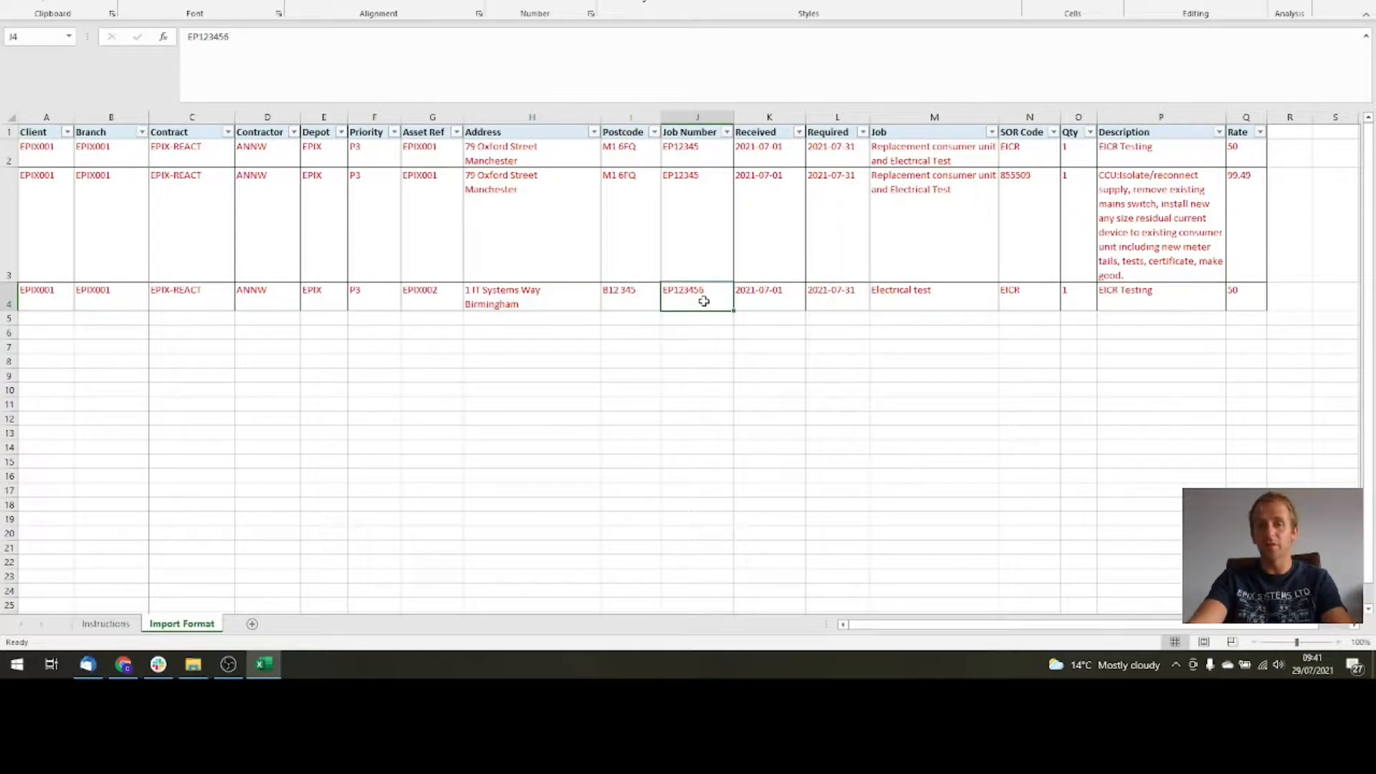
pyautogui.moveTo(936, 301); pyautogui.dragTo(1244, 300)
pyautogui.click(1247, 299)
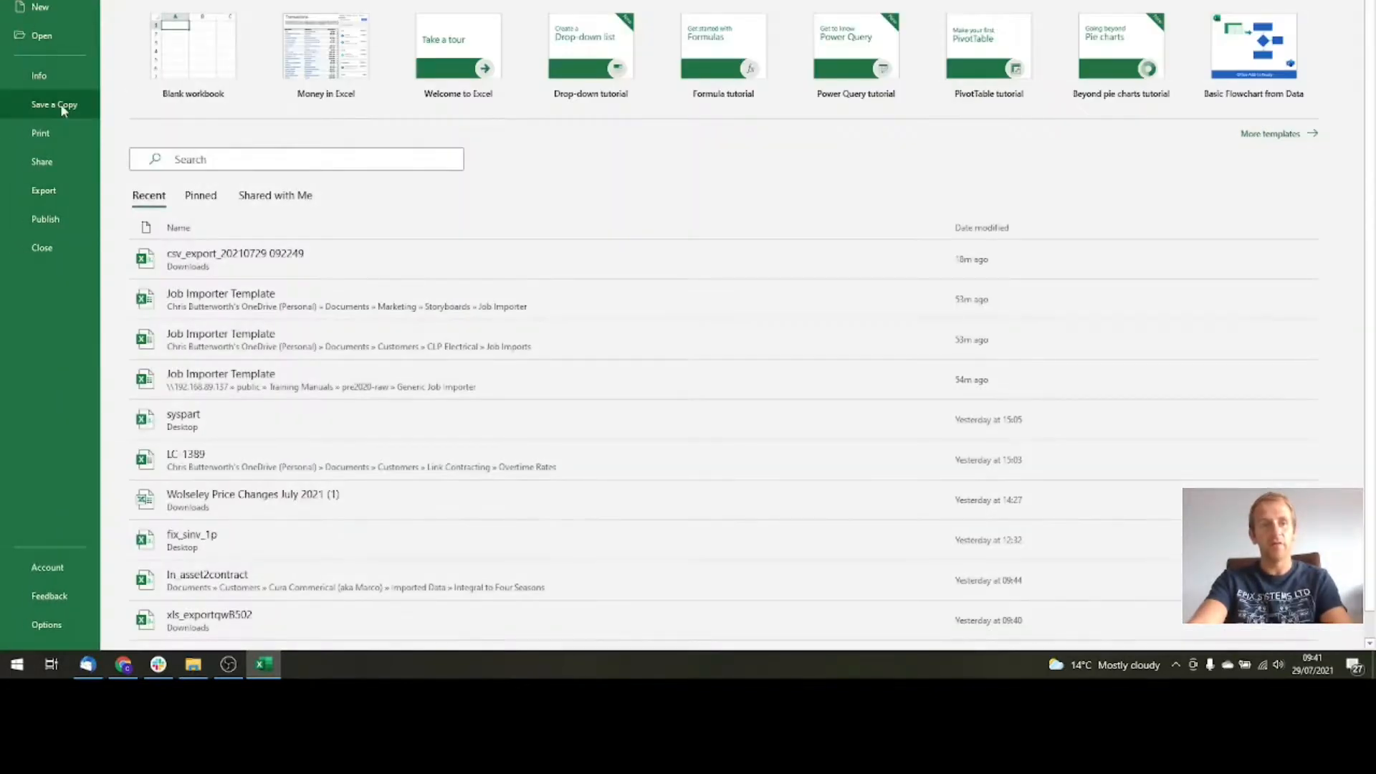
# Step: Save a copy to the Desktop as 'example import' in CSV (Comma delimited) format, accepting the notices
pyautogui.click(54, 104)
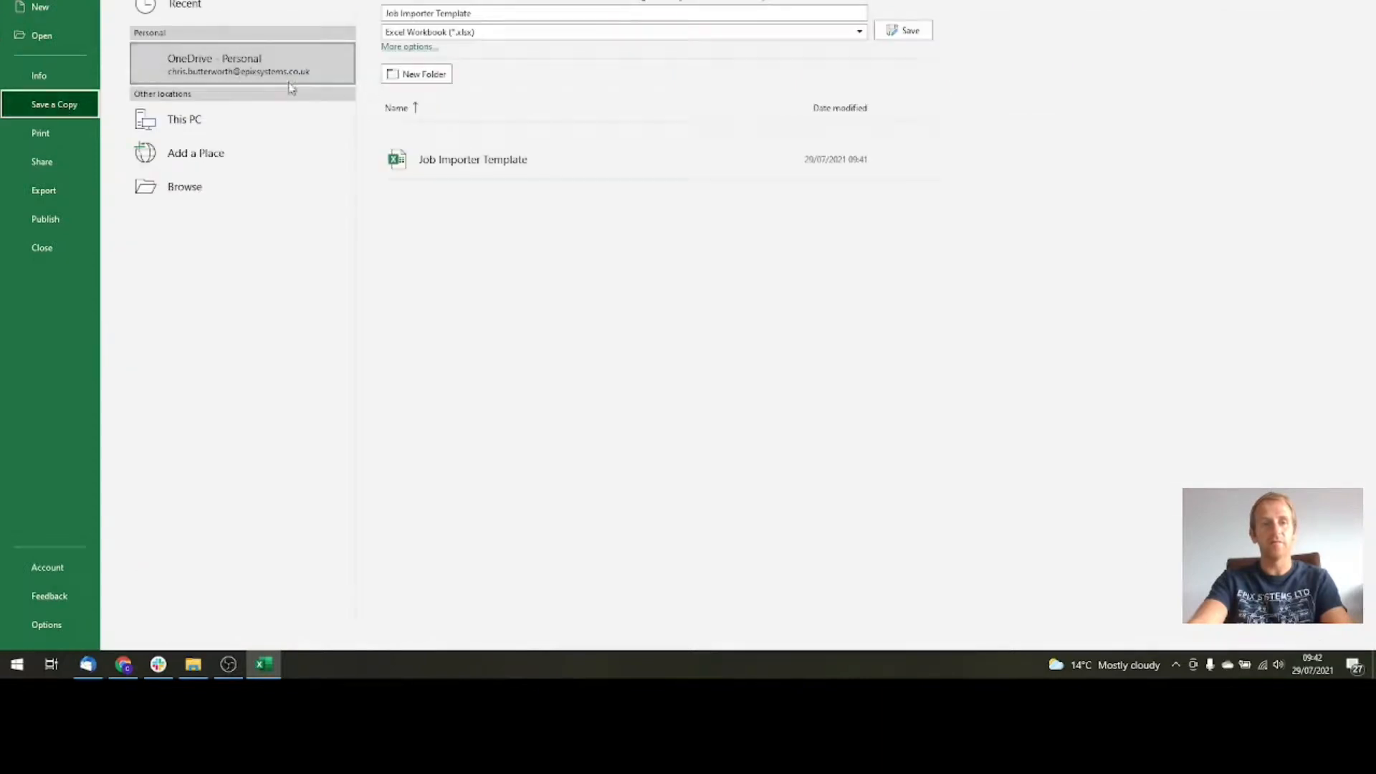
pyautogui.click(188, 186)
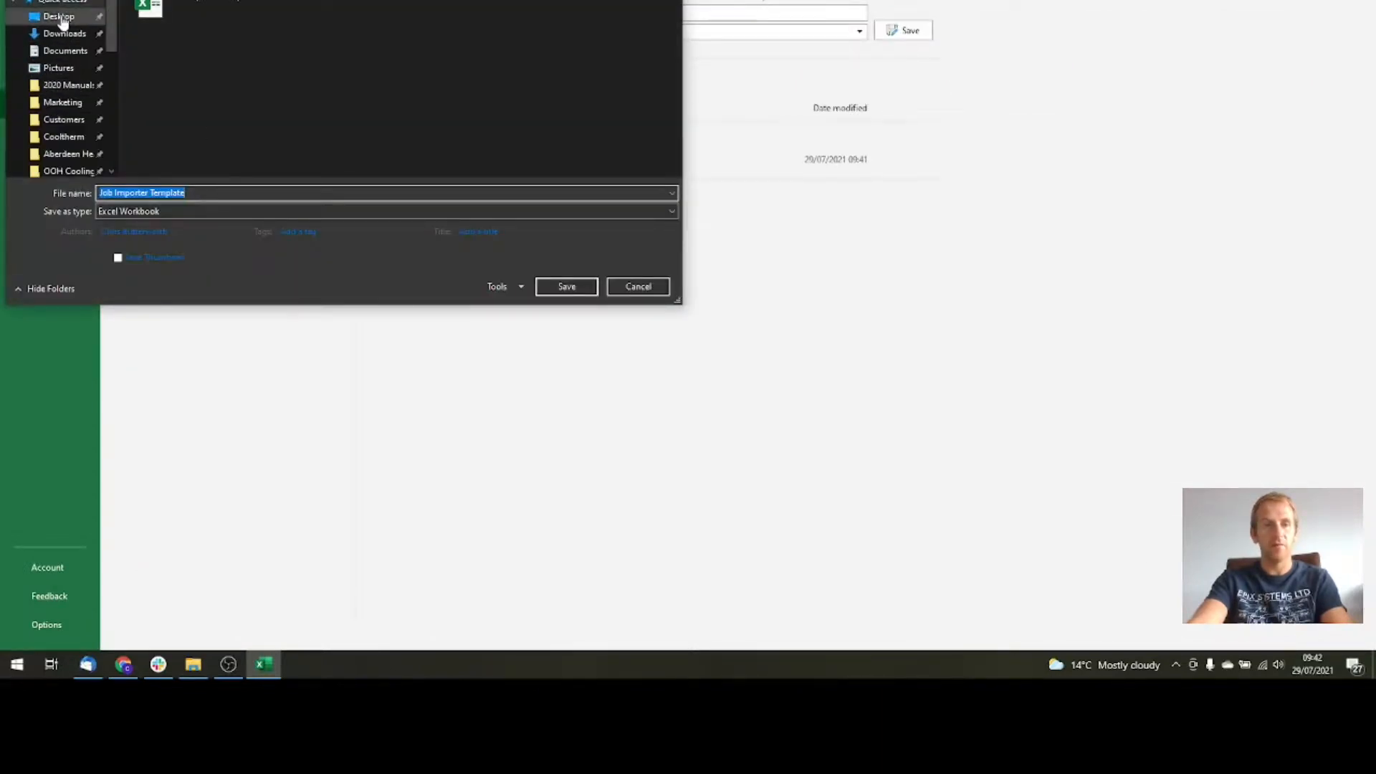
pyautogui.click(61, 17)
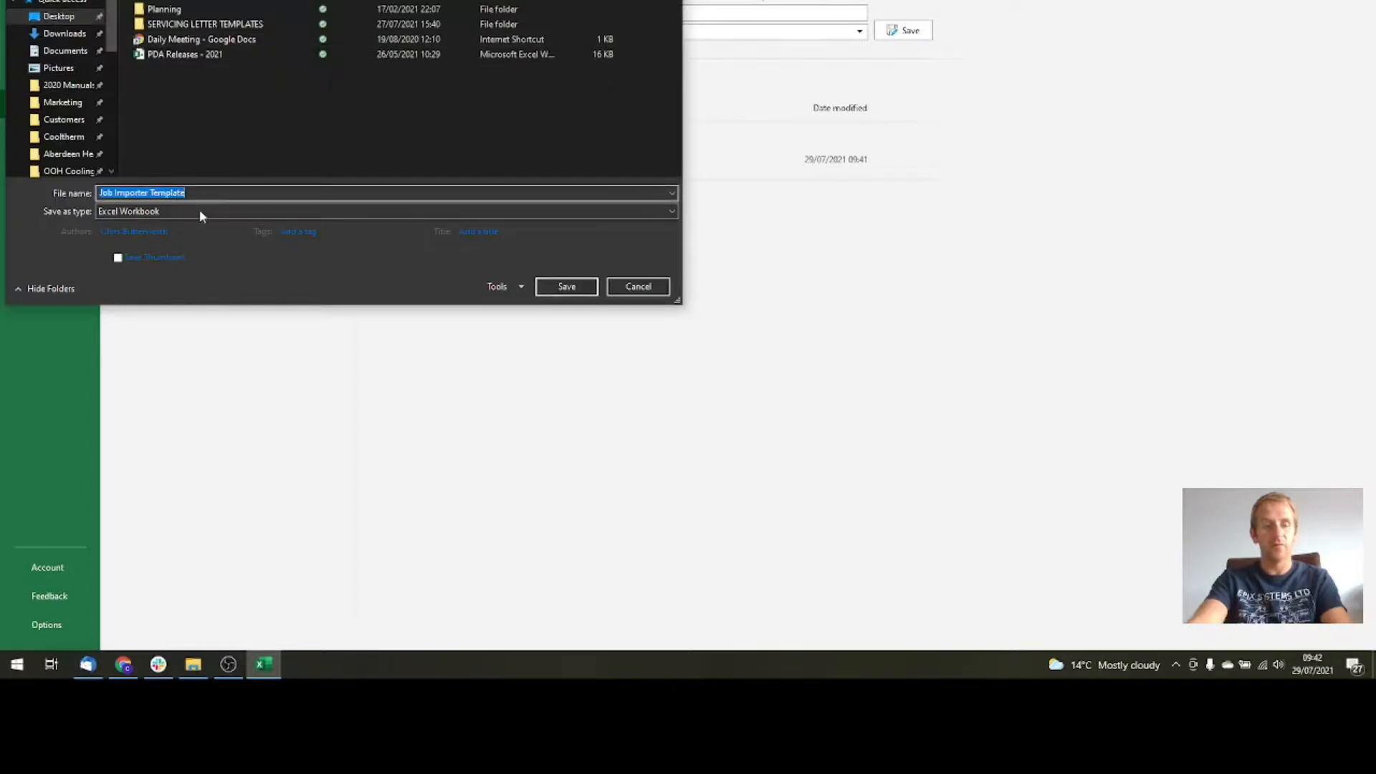
pyautogui.write('example import')
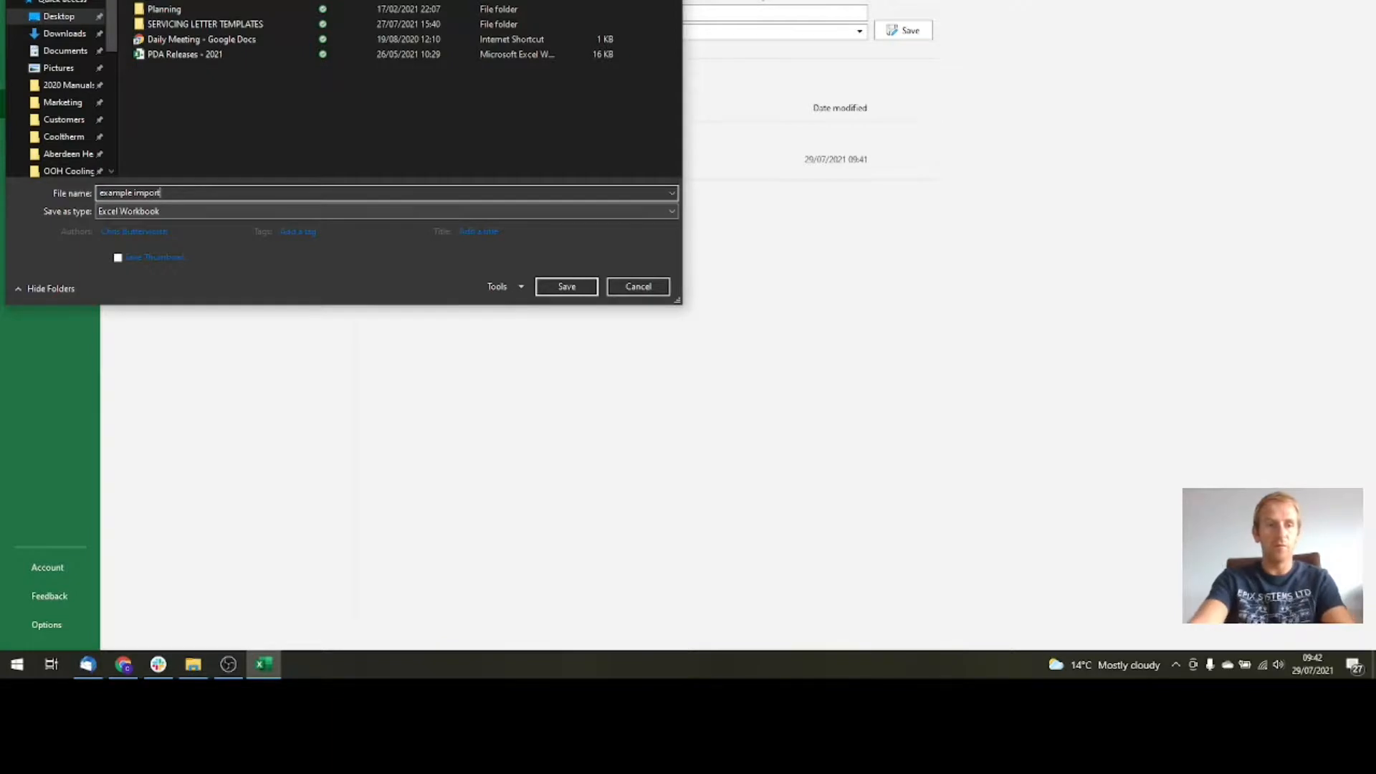
pyautogui.click(151, 211)
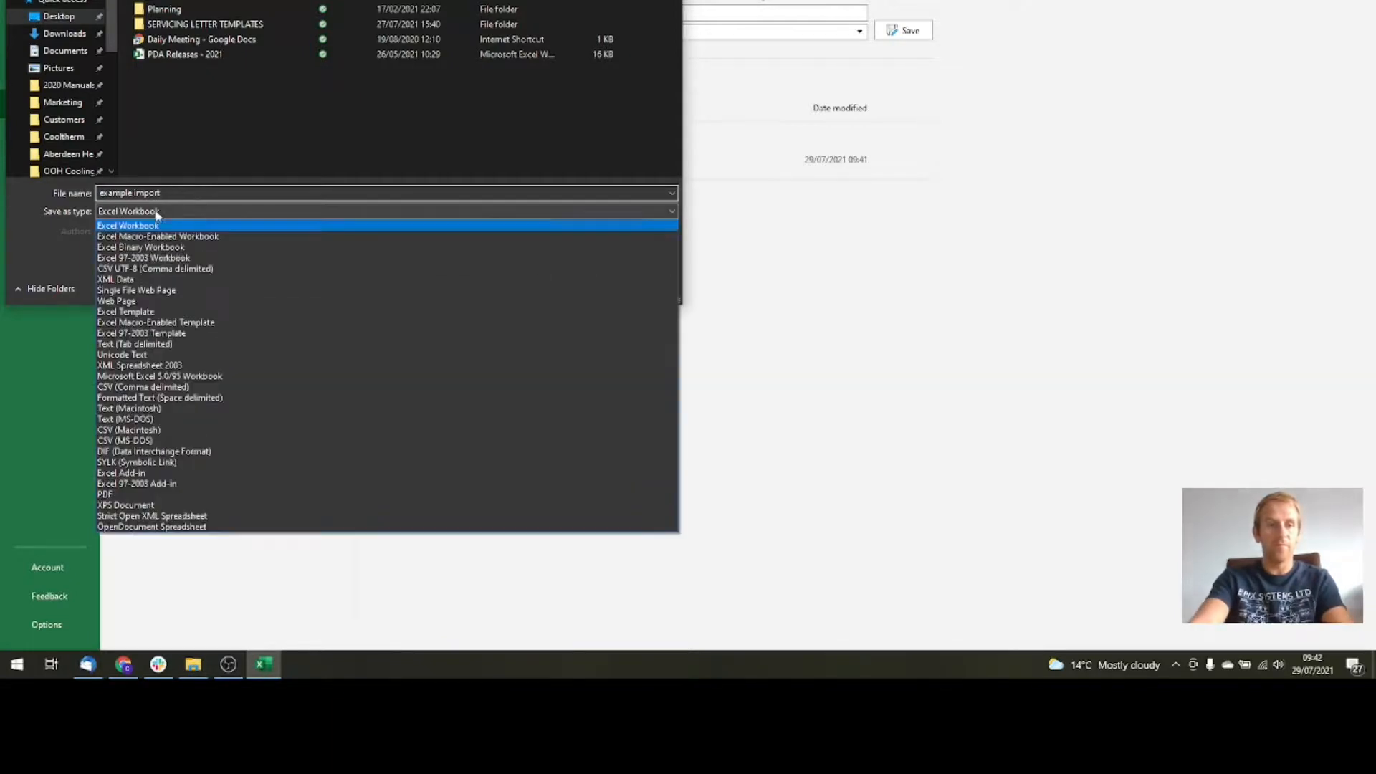
pyautogui.click(180, 387)
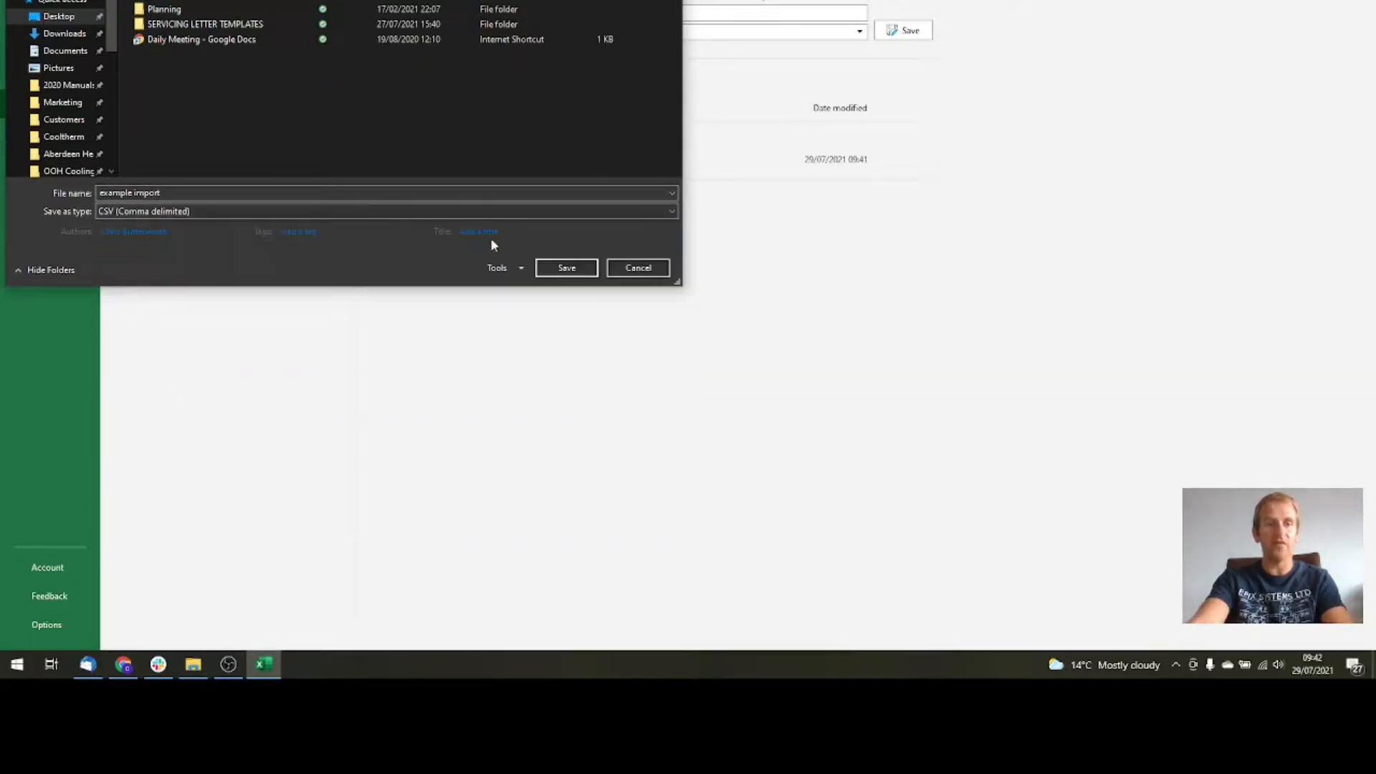
pyautogui.click(568, 270)
pyautogui.click(842, 349)
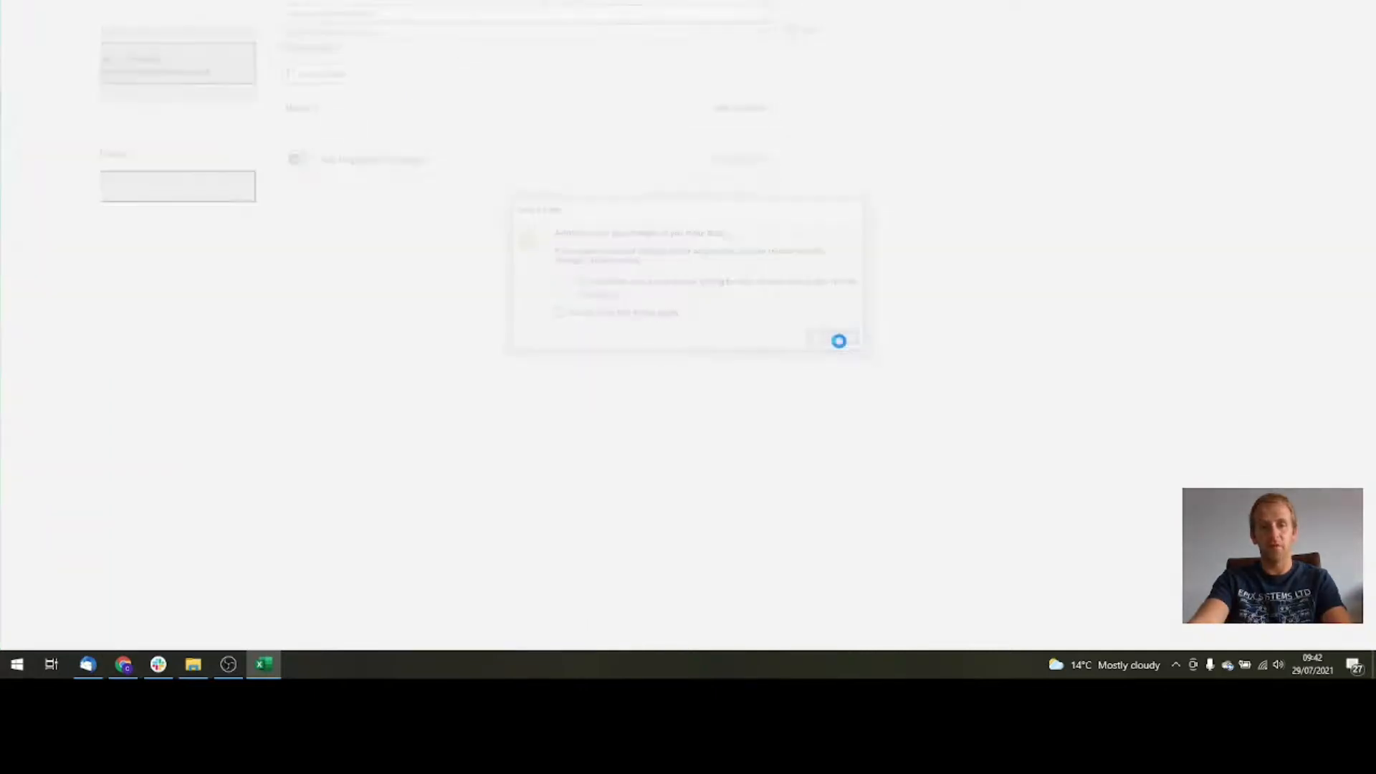
pyautogui.click(674, 334)
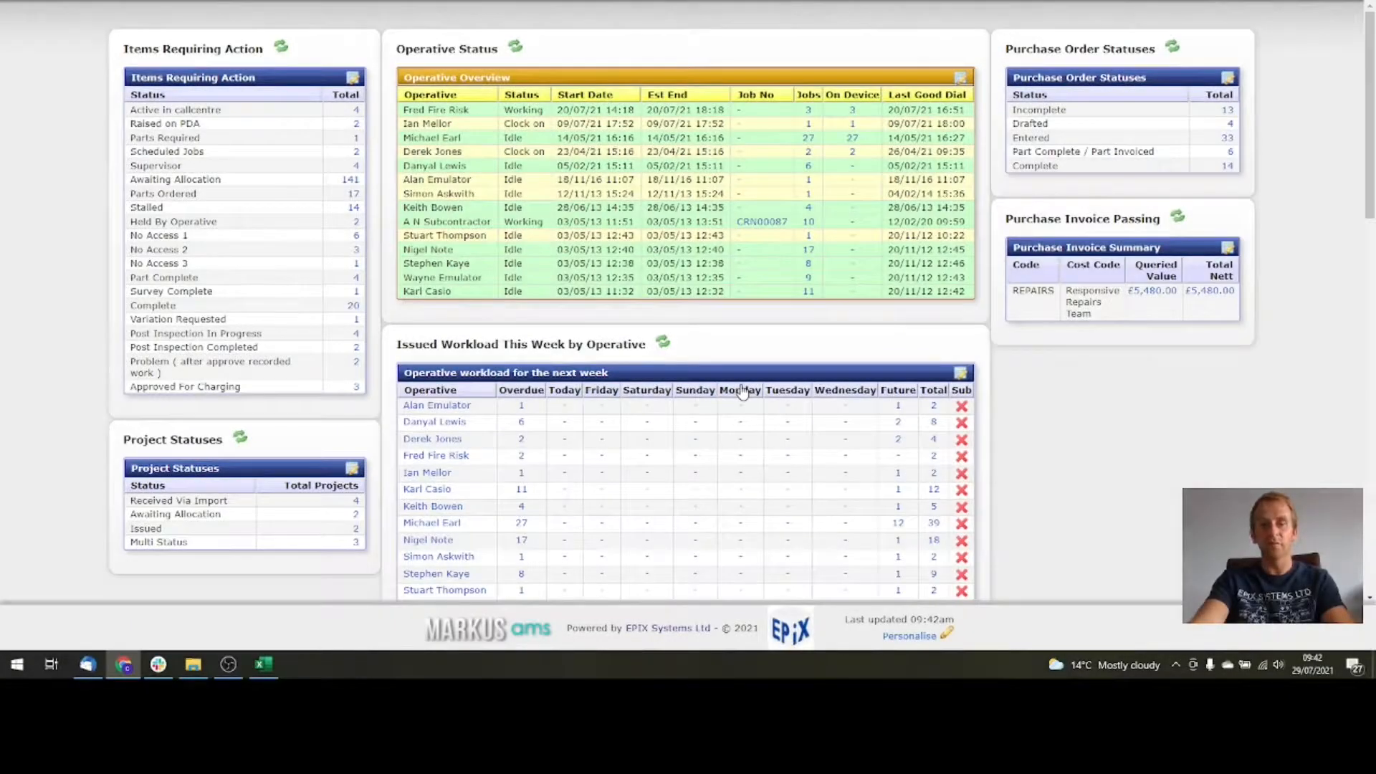
# Step: Upload example import.csv with the Generic Job Importer process
pyautogui.scroll(-7, 743, 391)
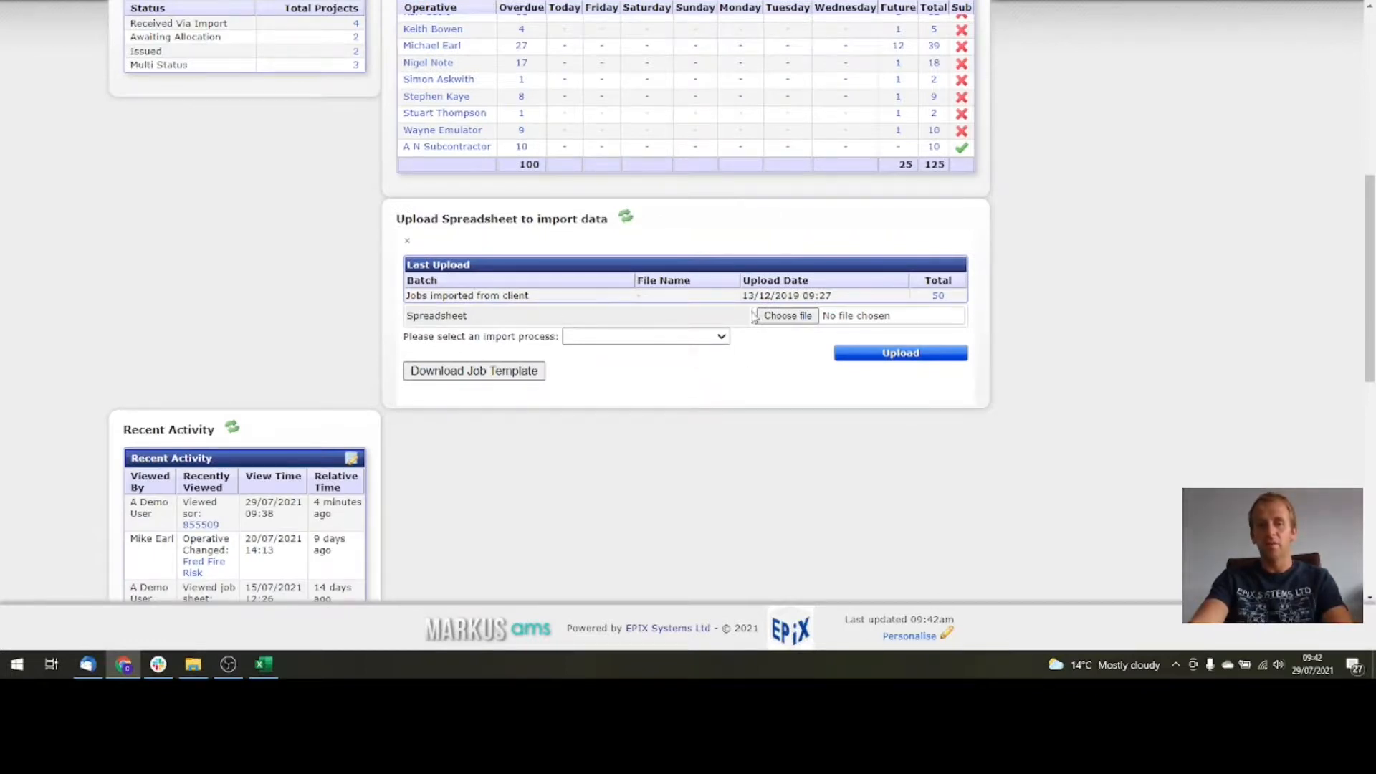
pyautogui.click(788, 316)
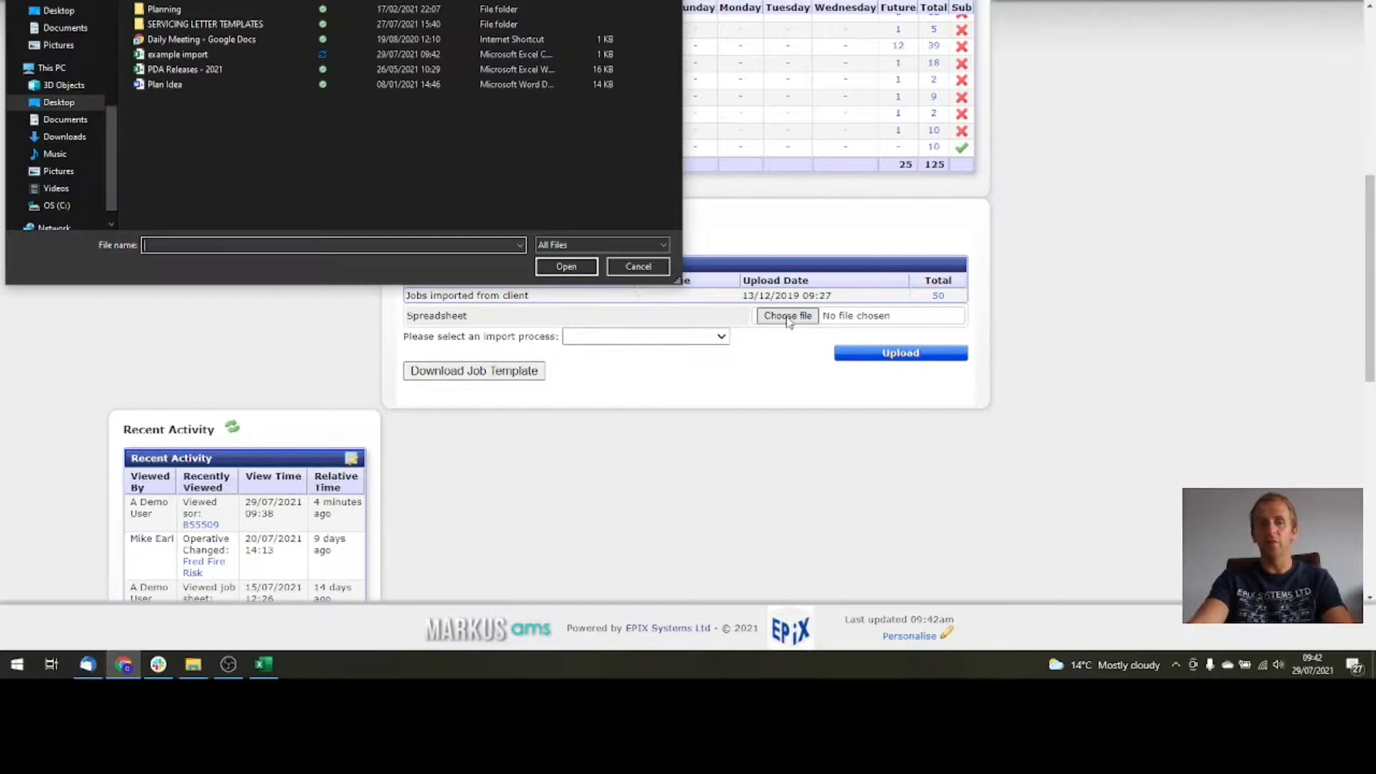
pyautogui.click(198, 55)
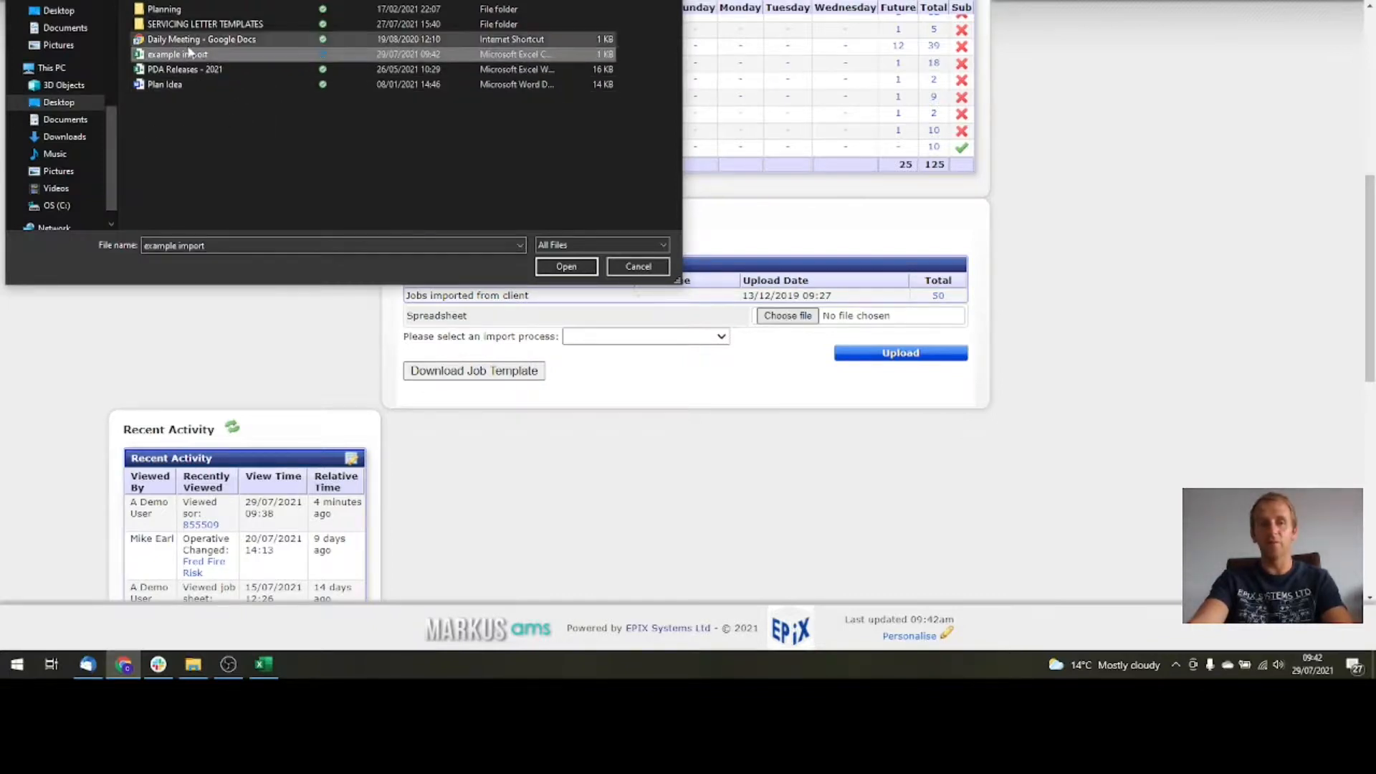
pyautogui.click(566, 266)
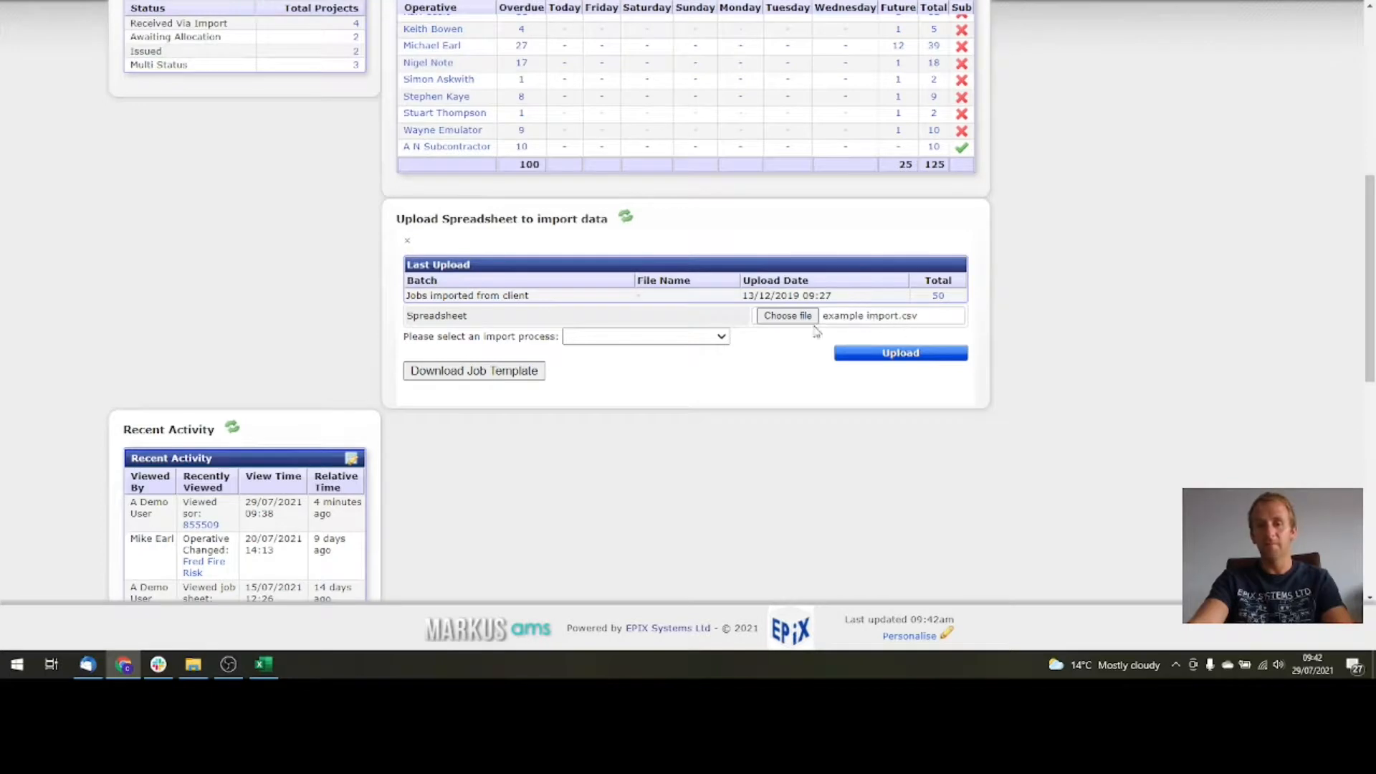
pyautogui.click(724, 338)
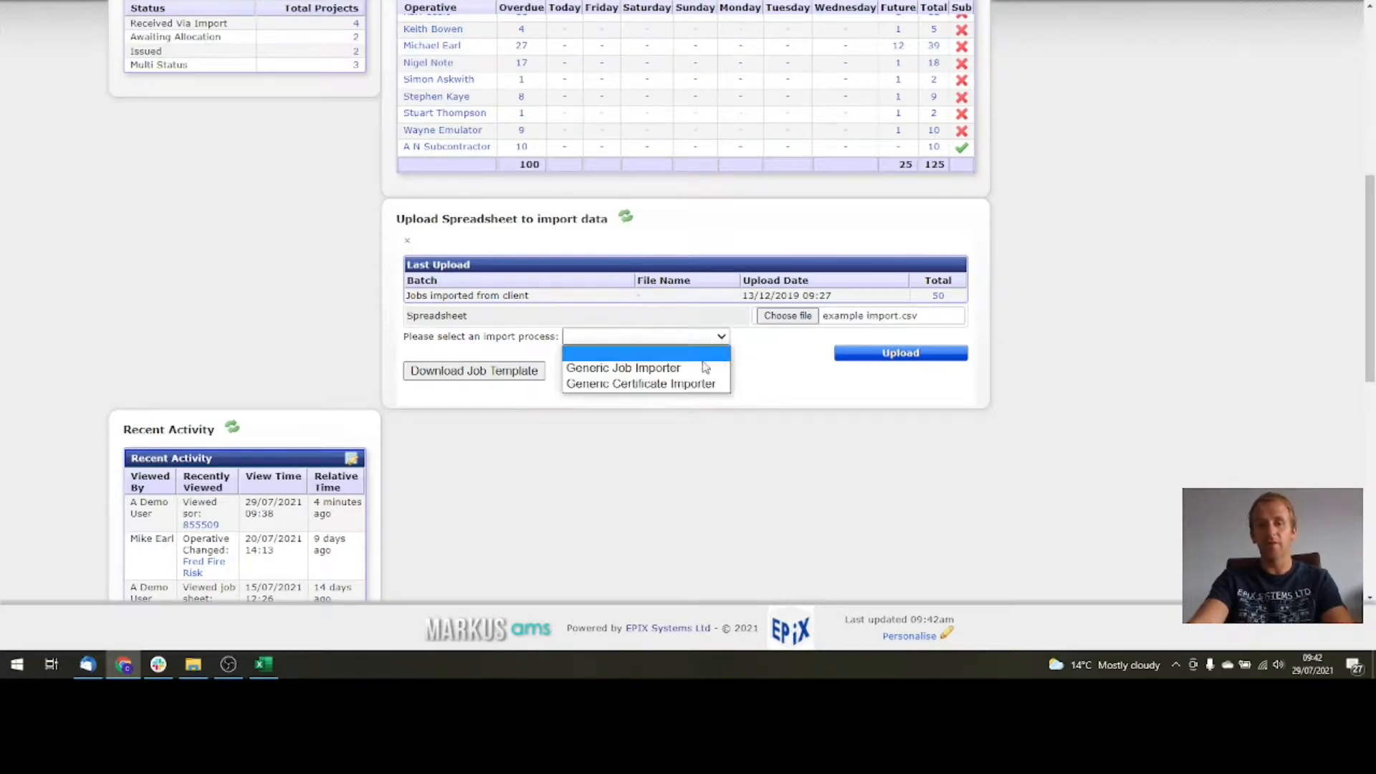
pyautogui.click(659, 372)
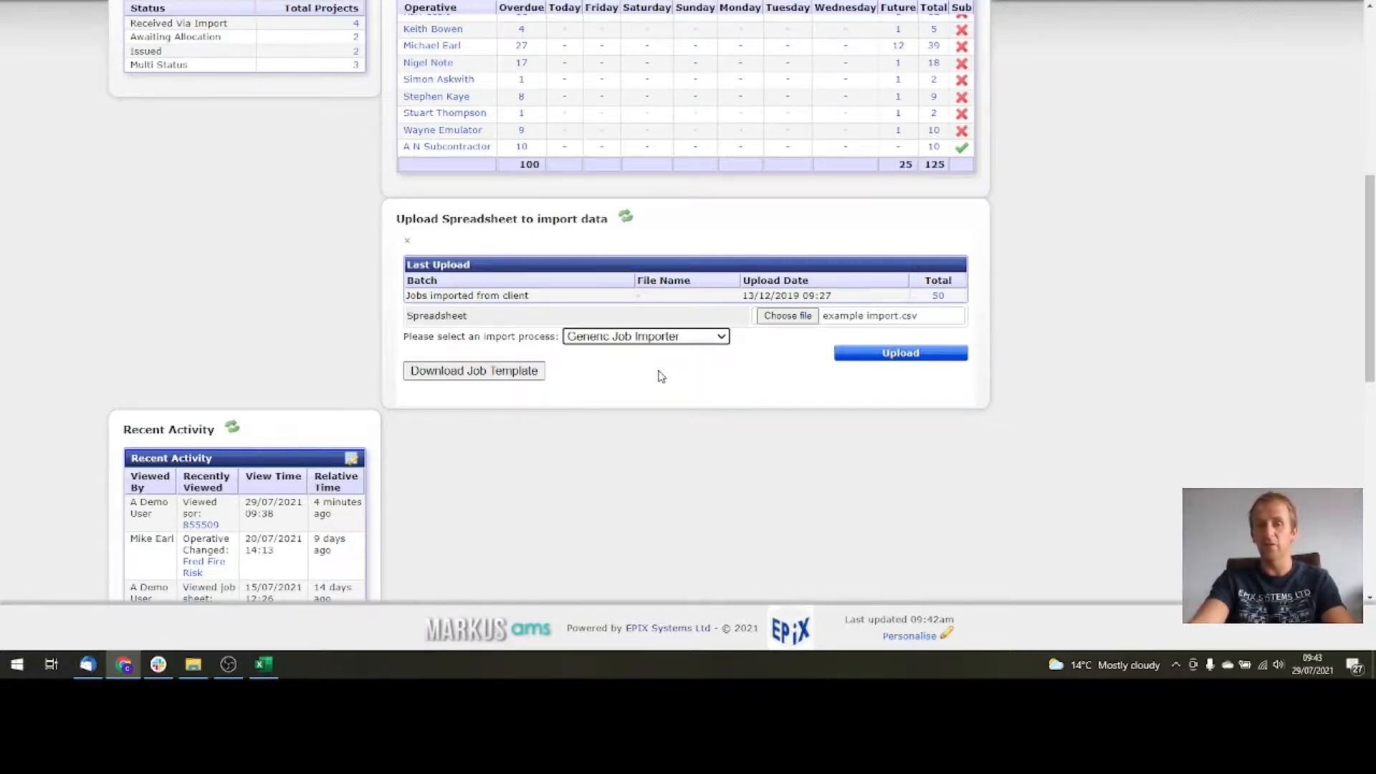
pyautogui.click(905, 354)
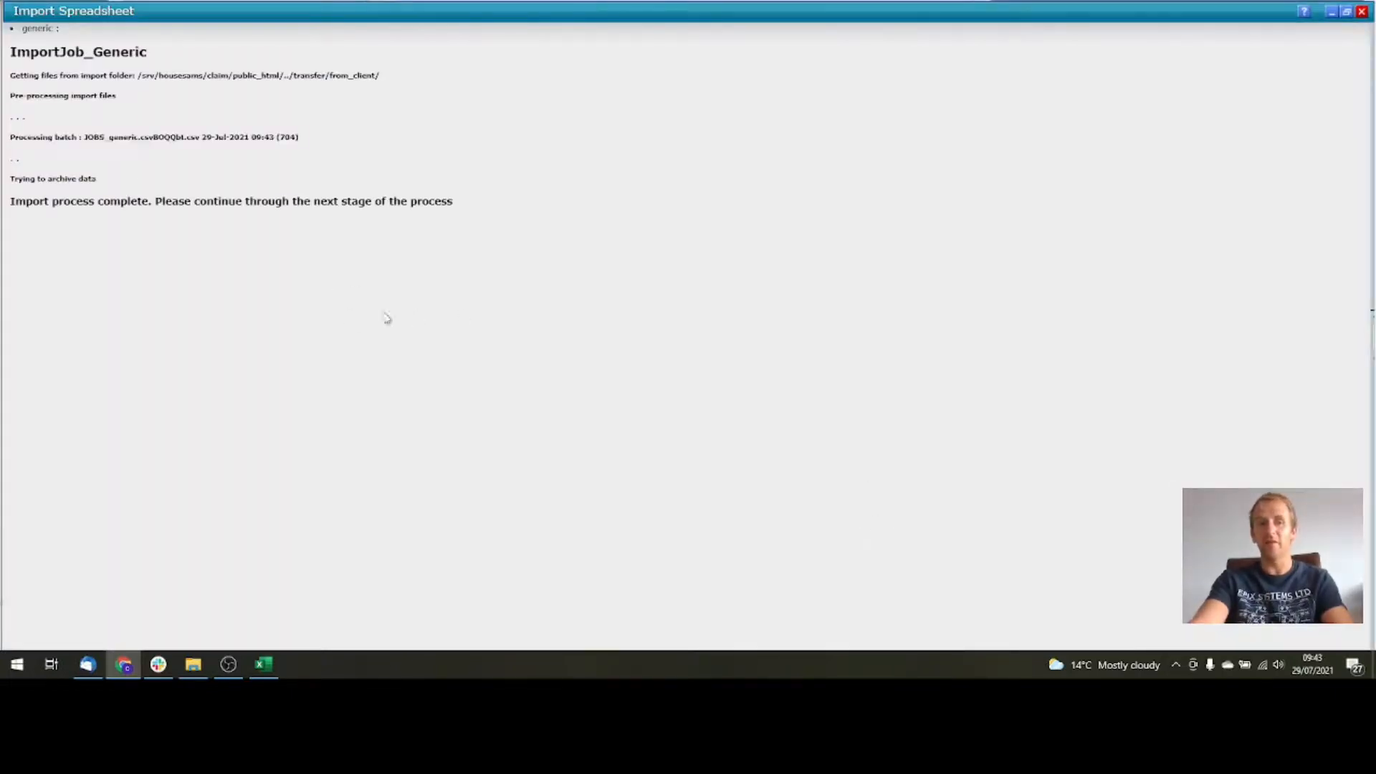
# Step: Close the Import Spreadsheet results window after the import completes and scroll the dashboard back to the top
pyautogui.tripleClick(93, 198)
pyautogui.click(260, 373)
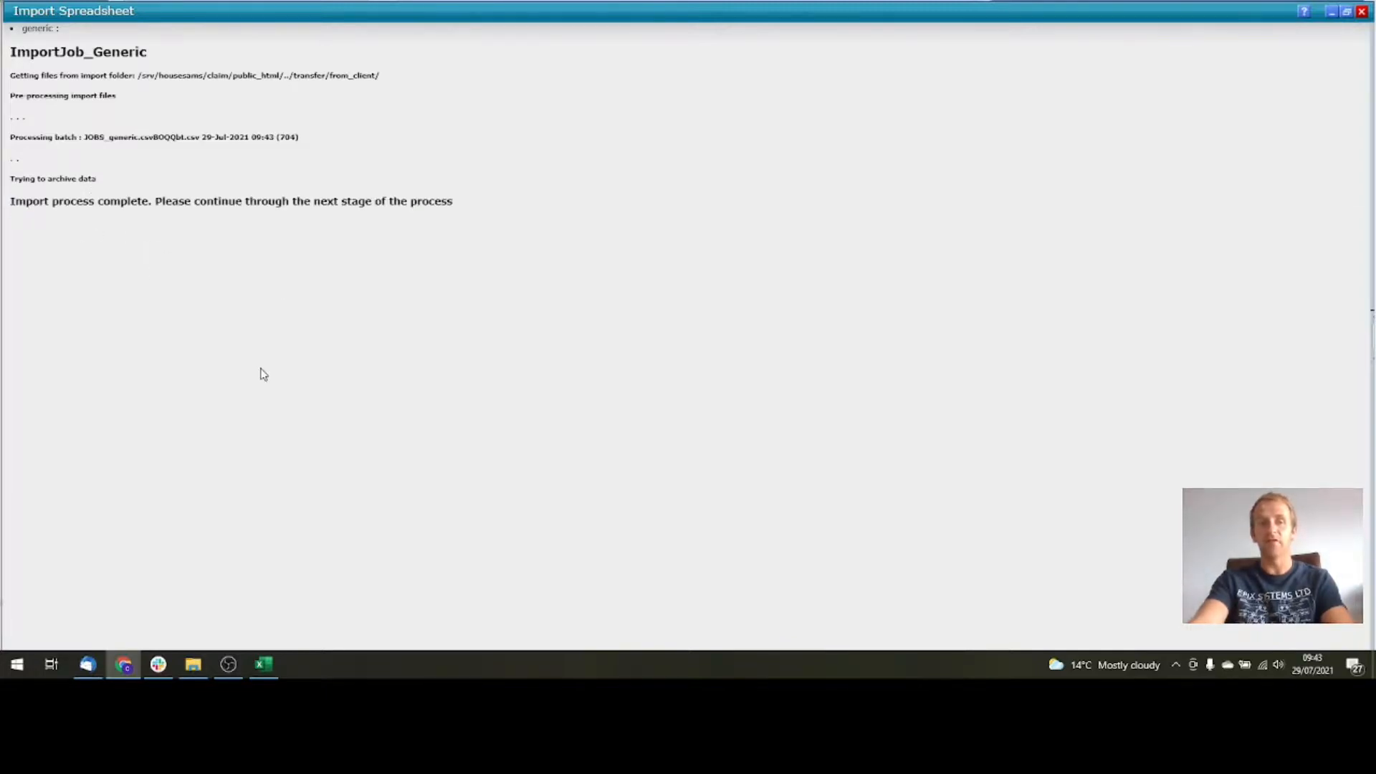
pyautogui.click(1362, 11)
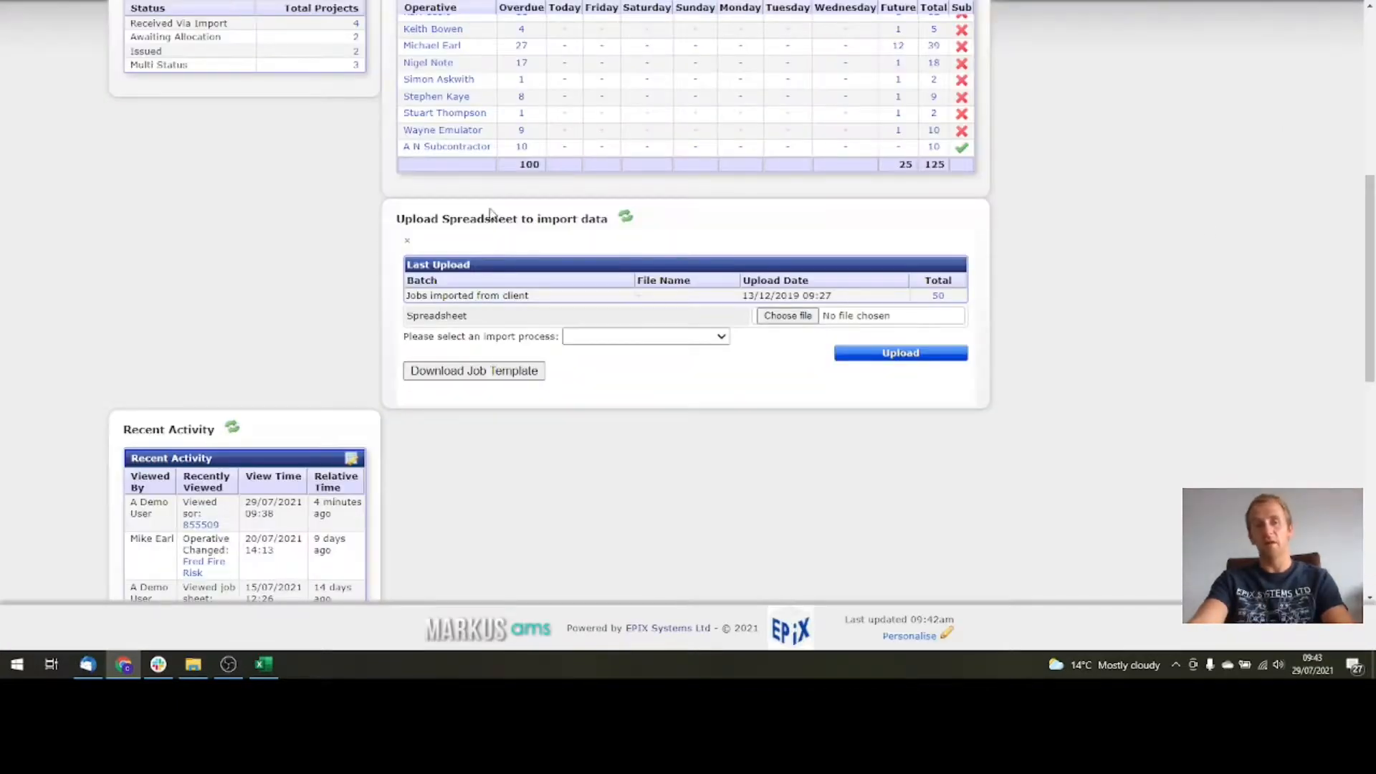
pyautogui.scroll(7, 490, 213)
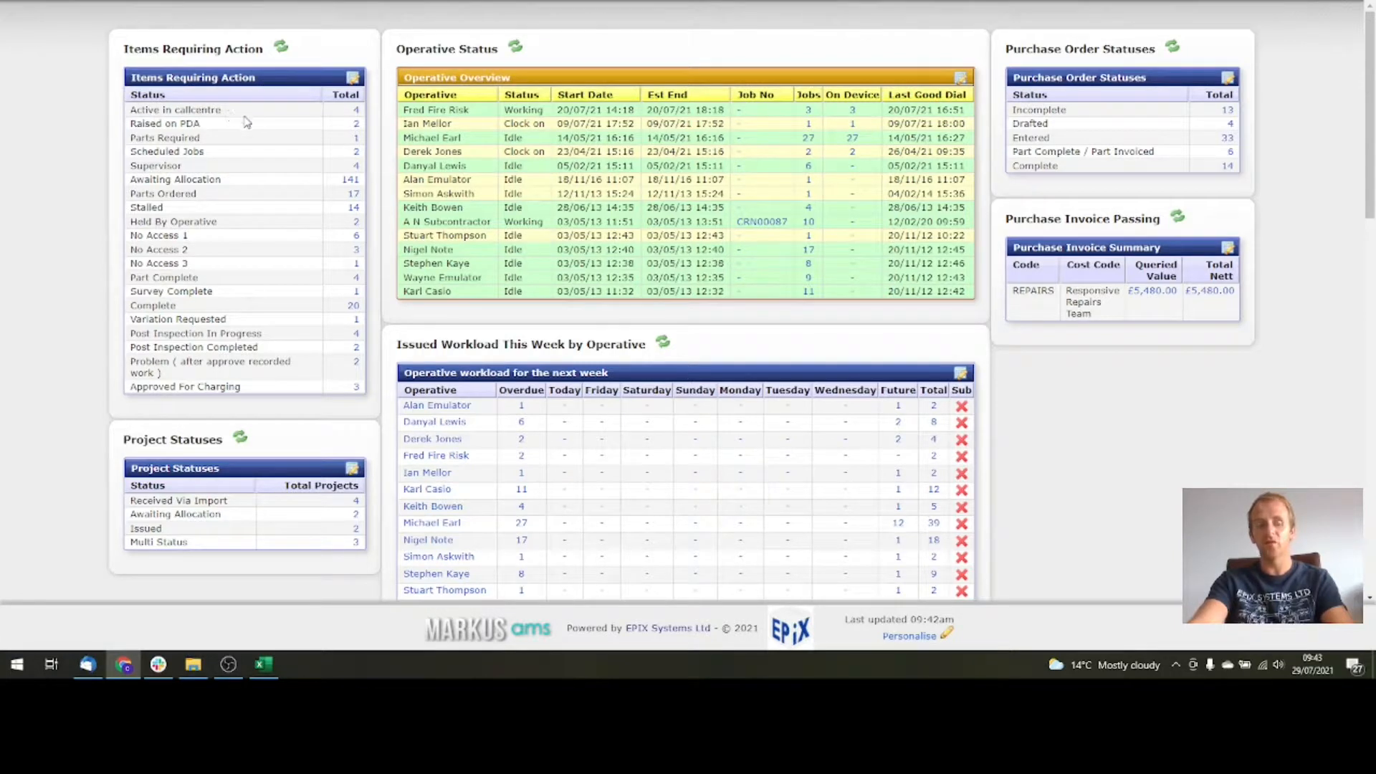
# Step: Refresh Items Requiring Action and open the Received Via Import list with jobs EP12345 and EP123456
pyautogui.click(282, 49)
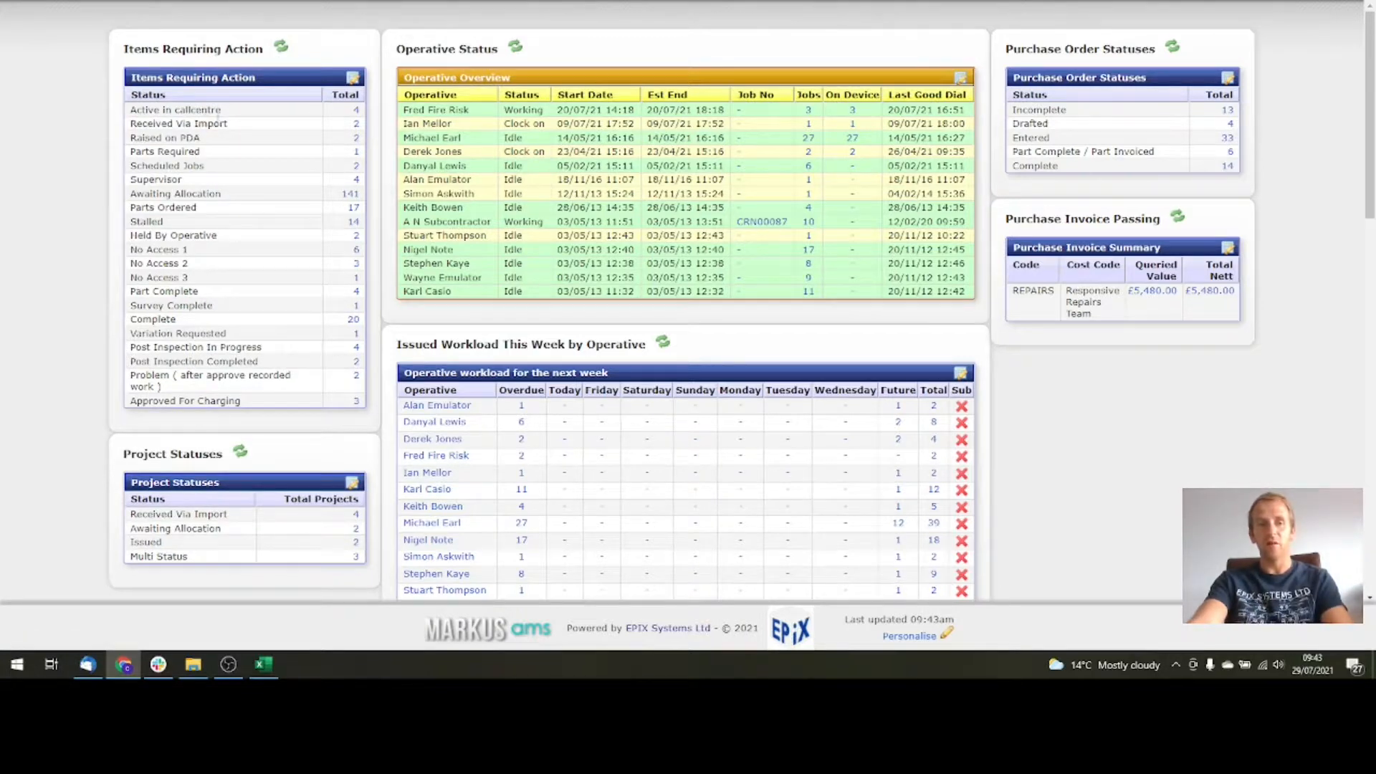
pyautogui.click(357, 128)
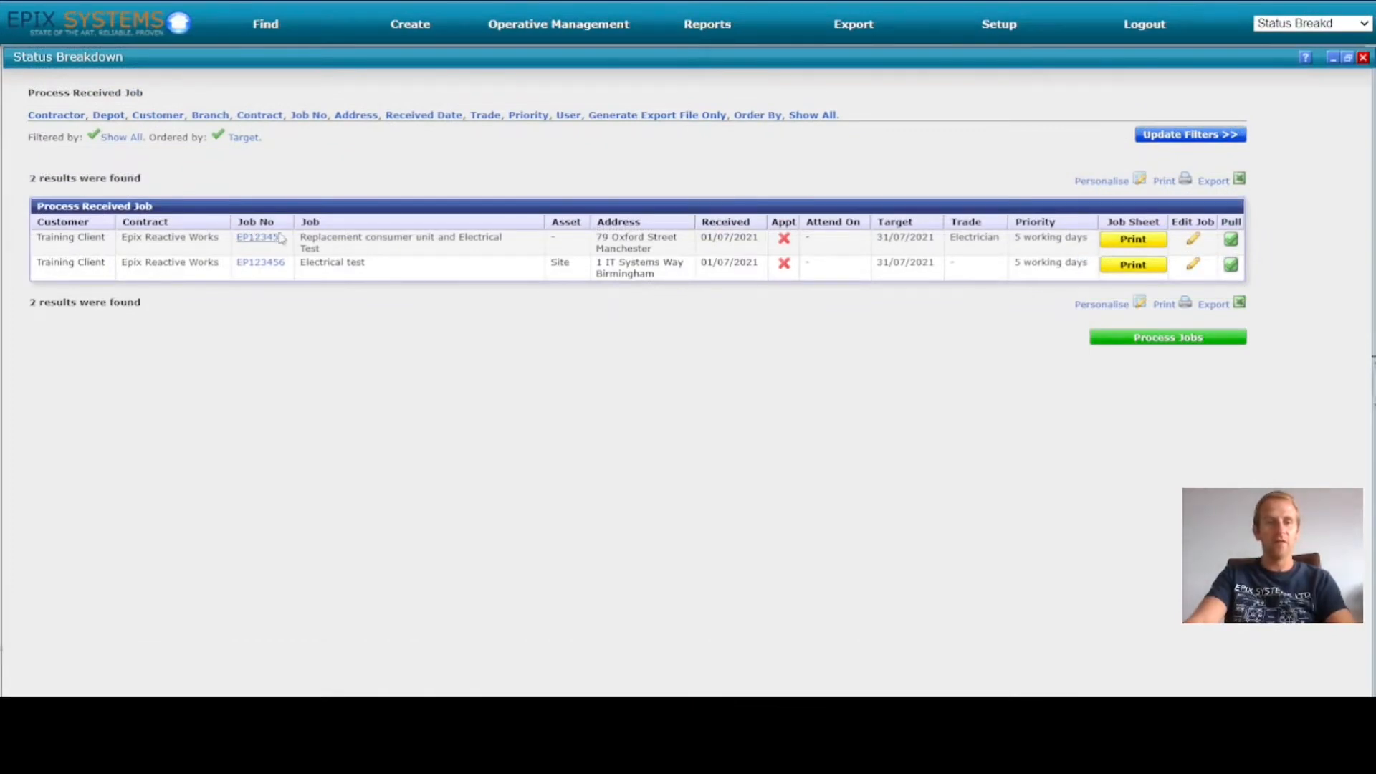
pyautogui.click(259, 238)
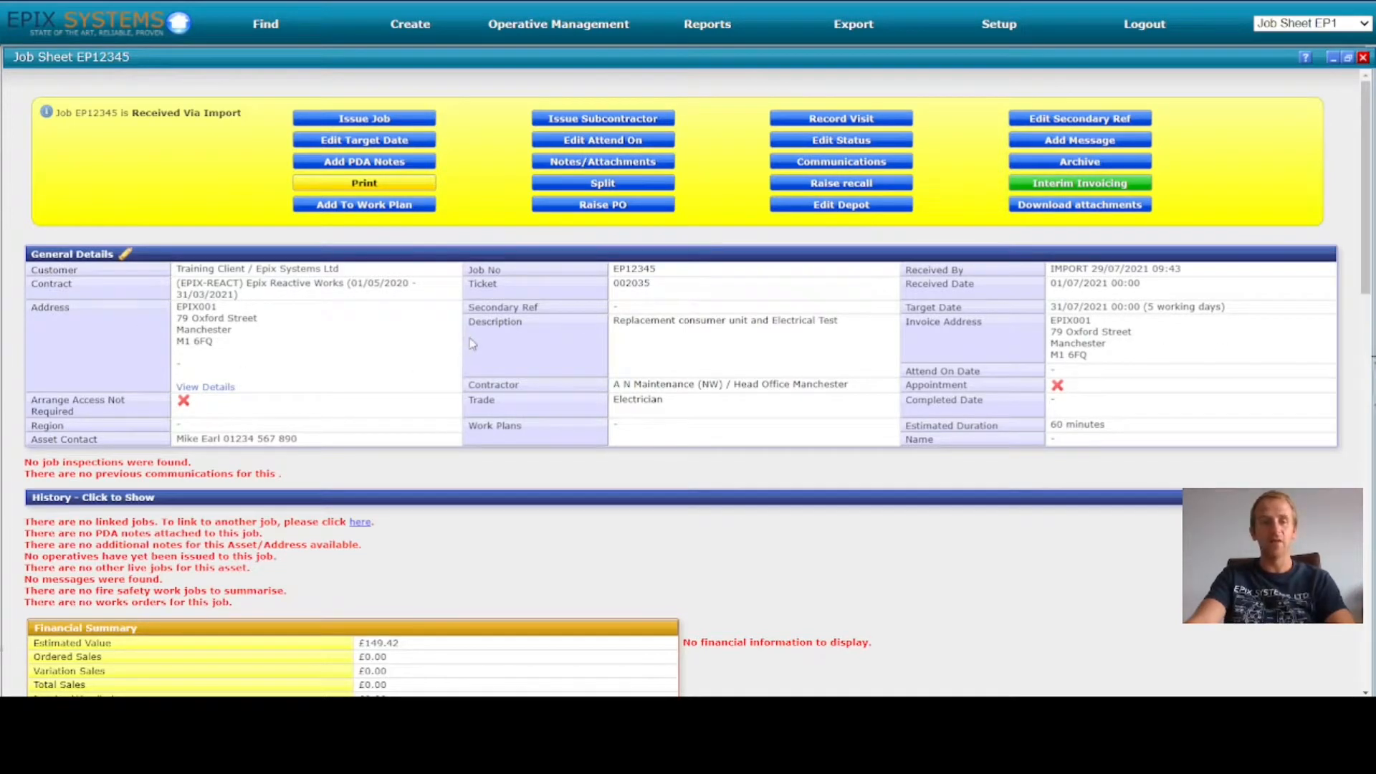
pyautogui.tripleClick(677, 320)
pyautogui.click(680, 319)
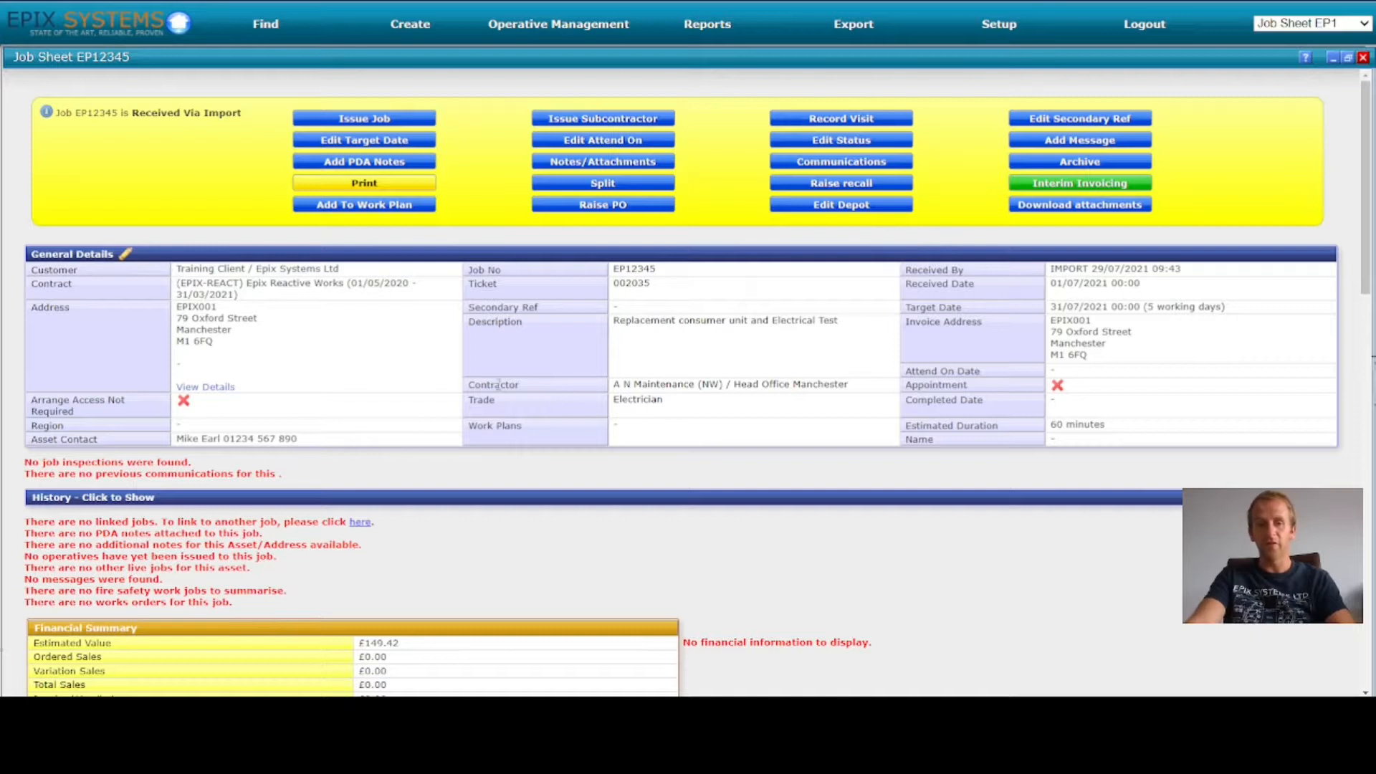
pyautogui.doubleClick(641, 400)
pyautogui.click(640, 399)
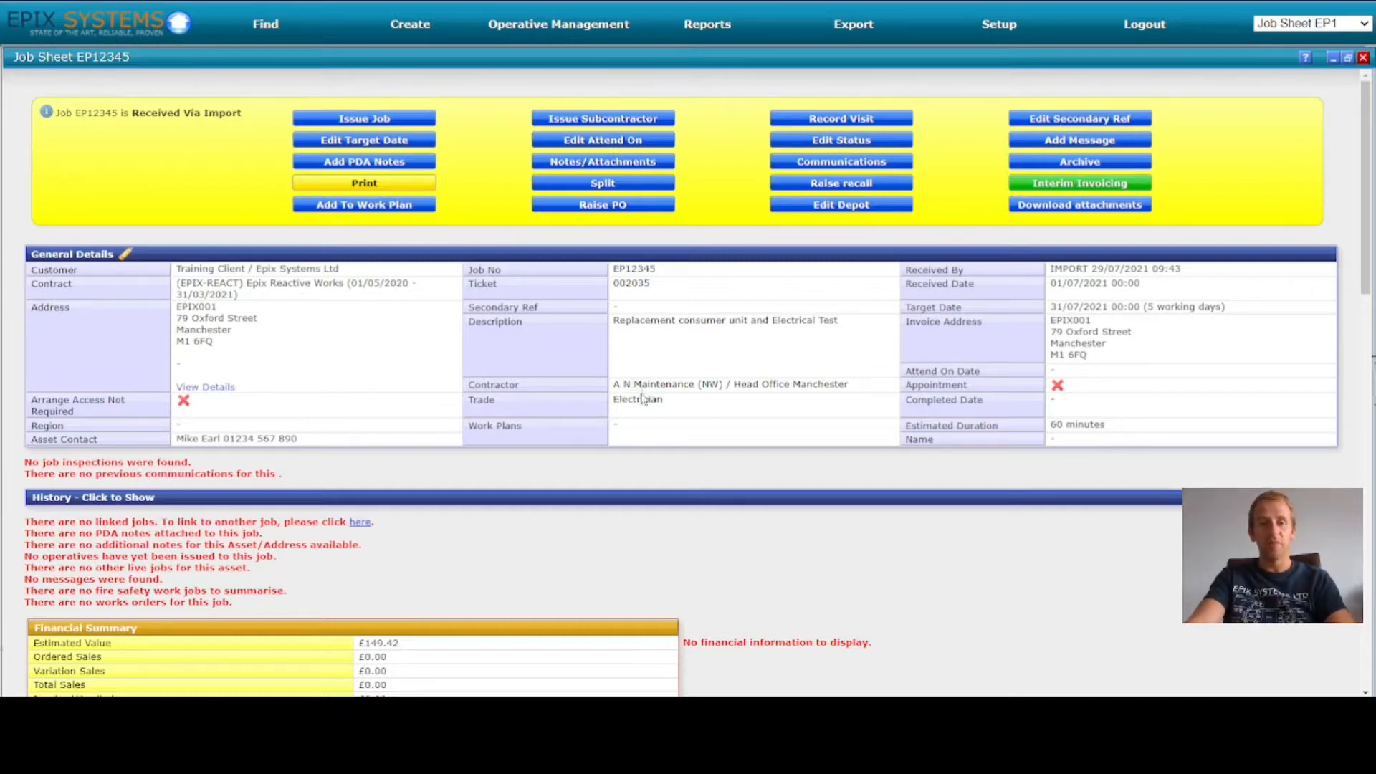
pyautogui.doubleClick(641, 399)
pyautogui.click(639, 399)
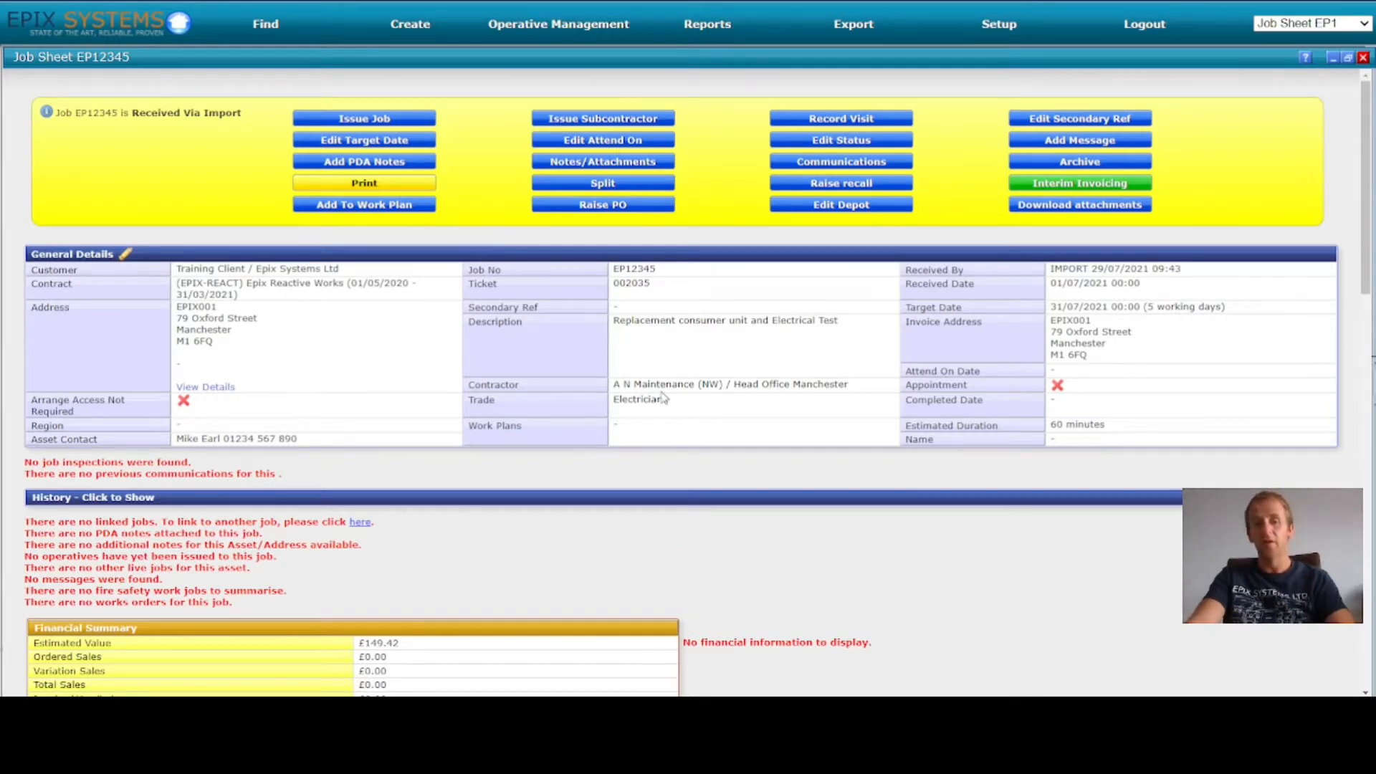
pyautogui.scroll(-3, 664, 398)
pyautogui.scroll(-5, 663, 398)
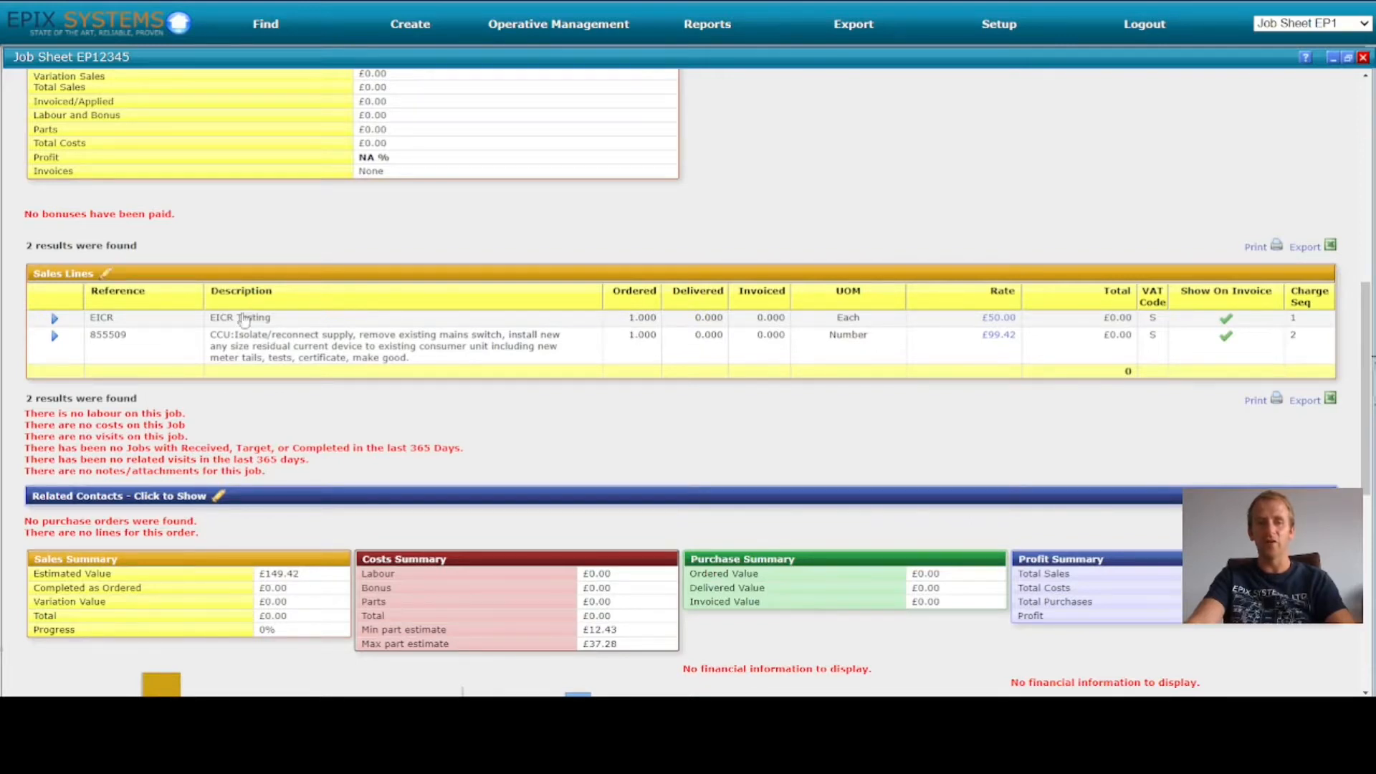
pyautogui.scroll(8, 354, 332)
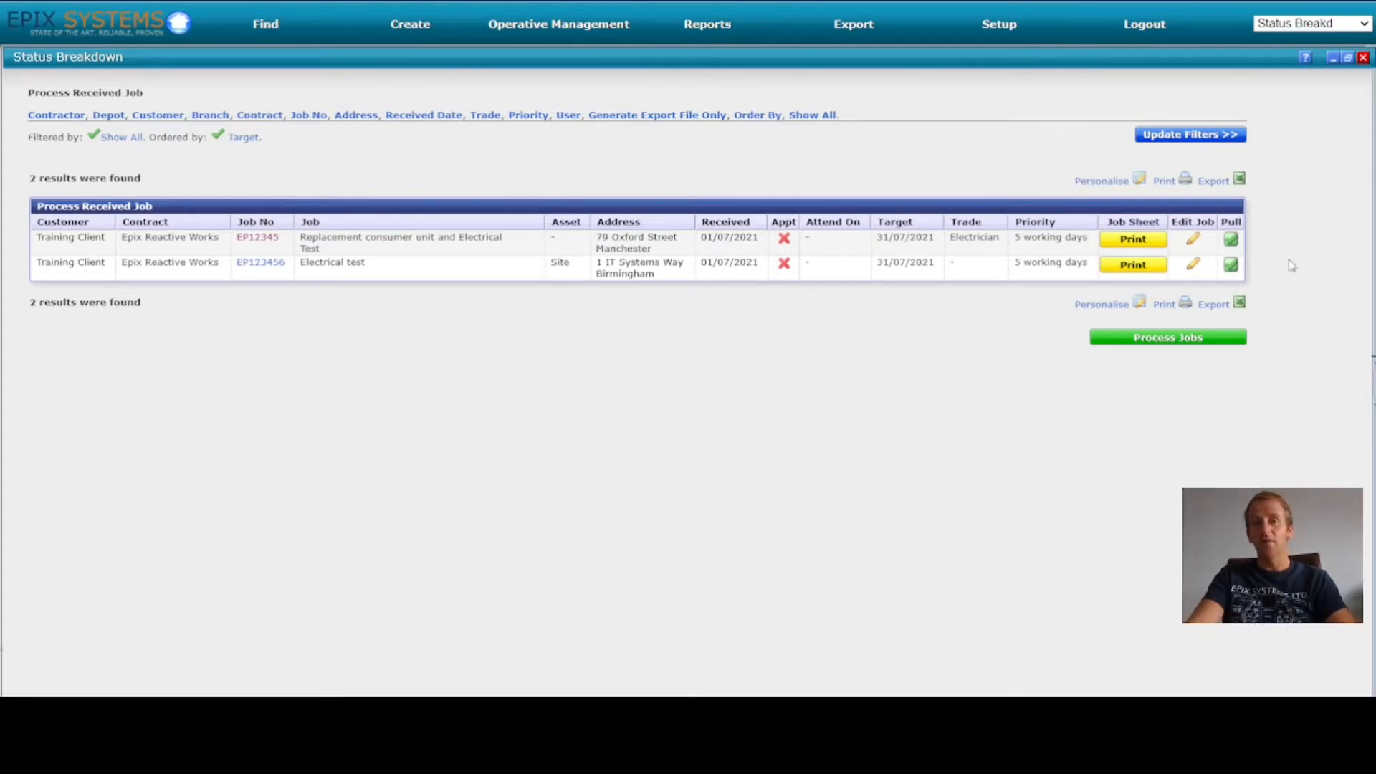
# Step: Tick the Pull box for EP12345, process both jobs to Awaiting Allocation, and close Status Breakdown
pyautogui.click(1232, 240)
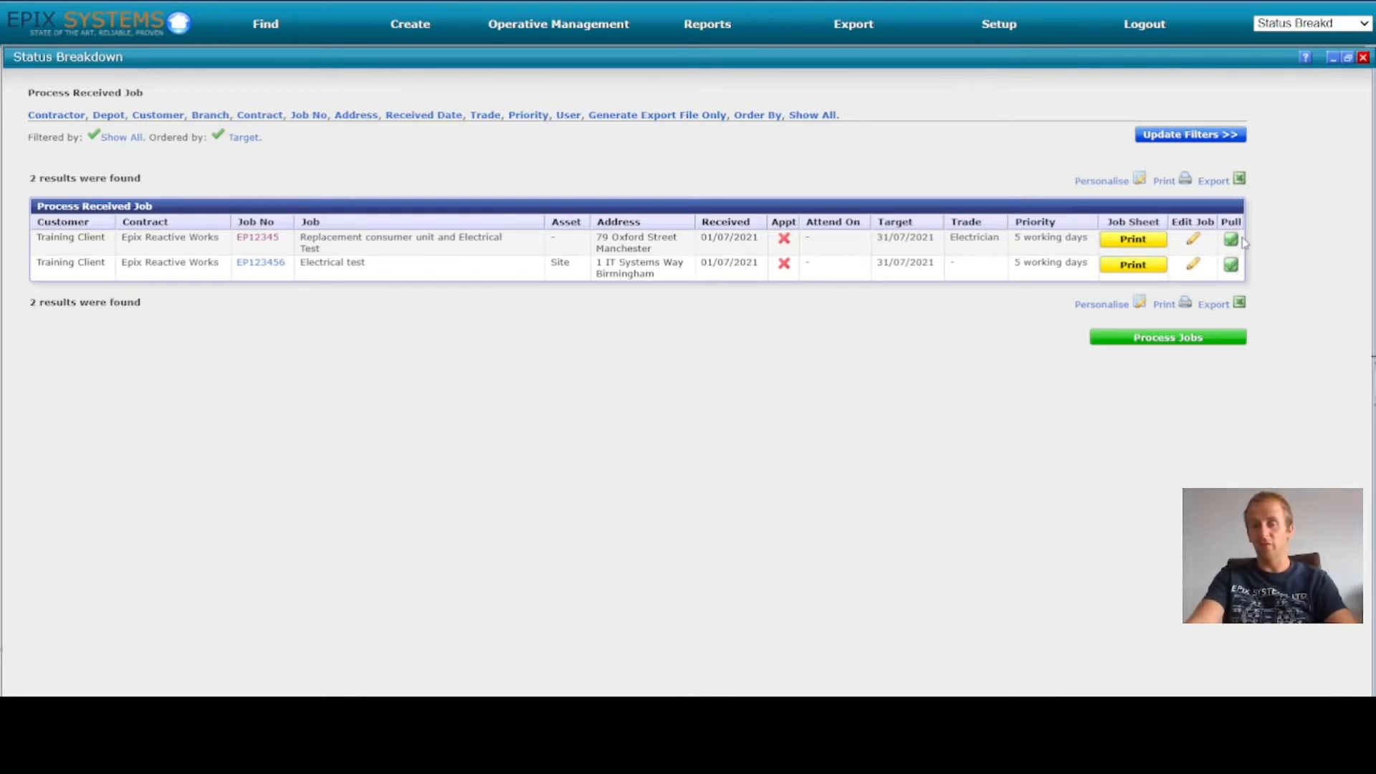
pyautogui.click(1231, 242)
pyautogui.click(1230, 241)
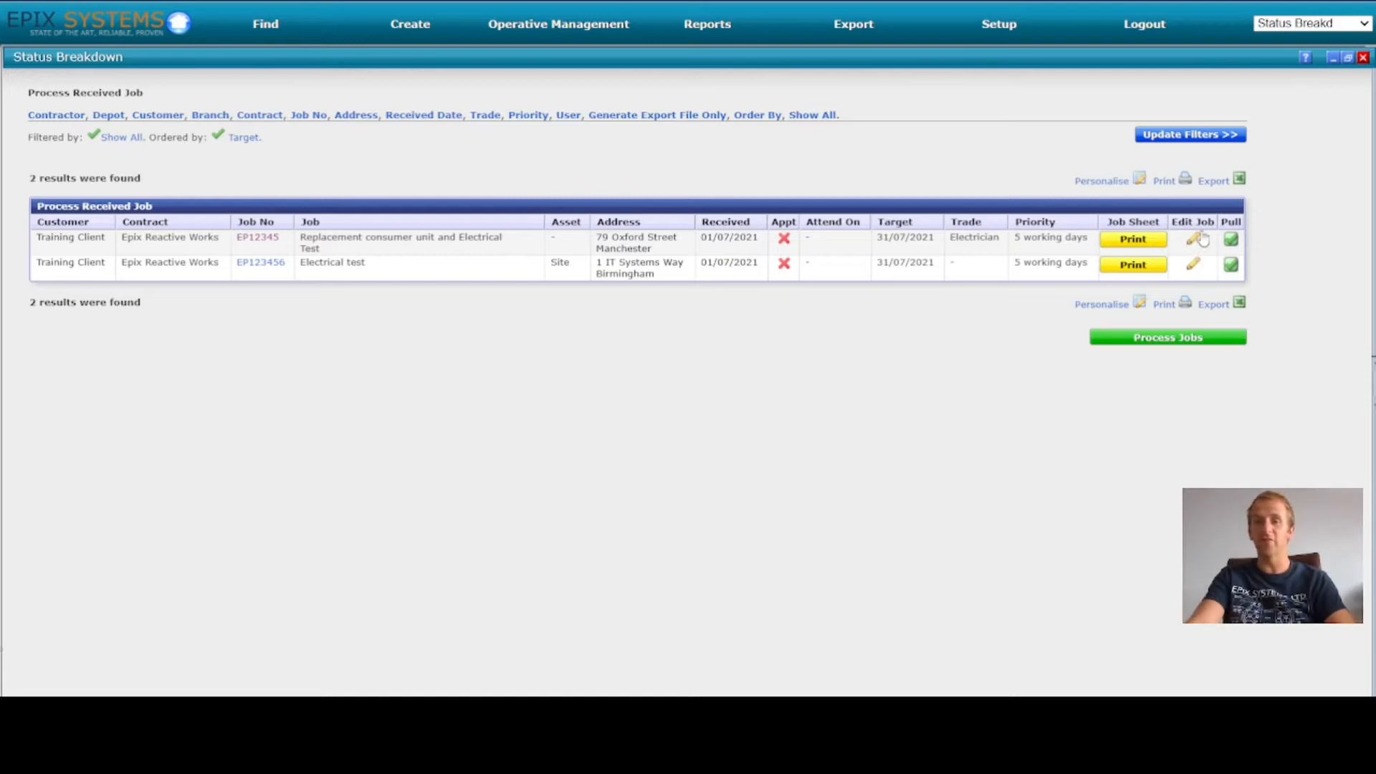
pyautogui.click(1186, 346)
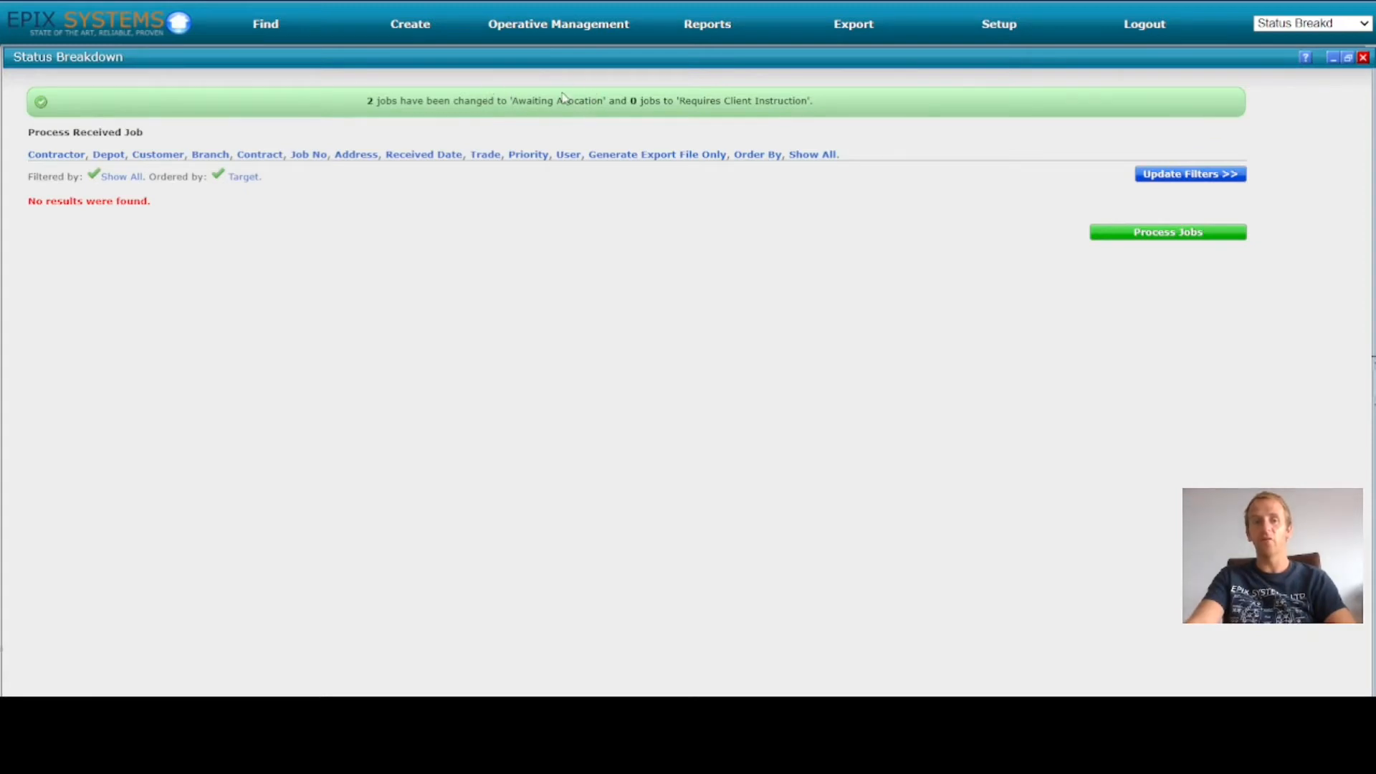
pyautogui.click(1365, 58)
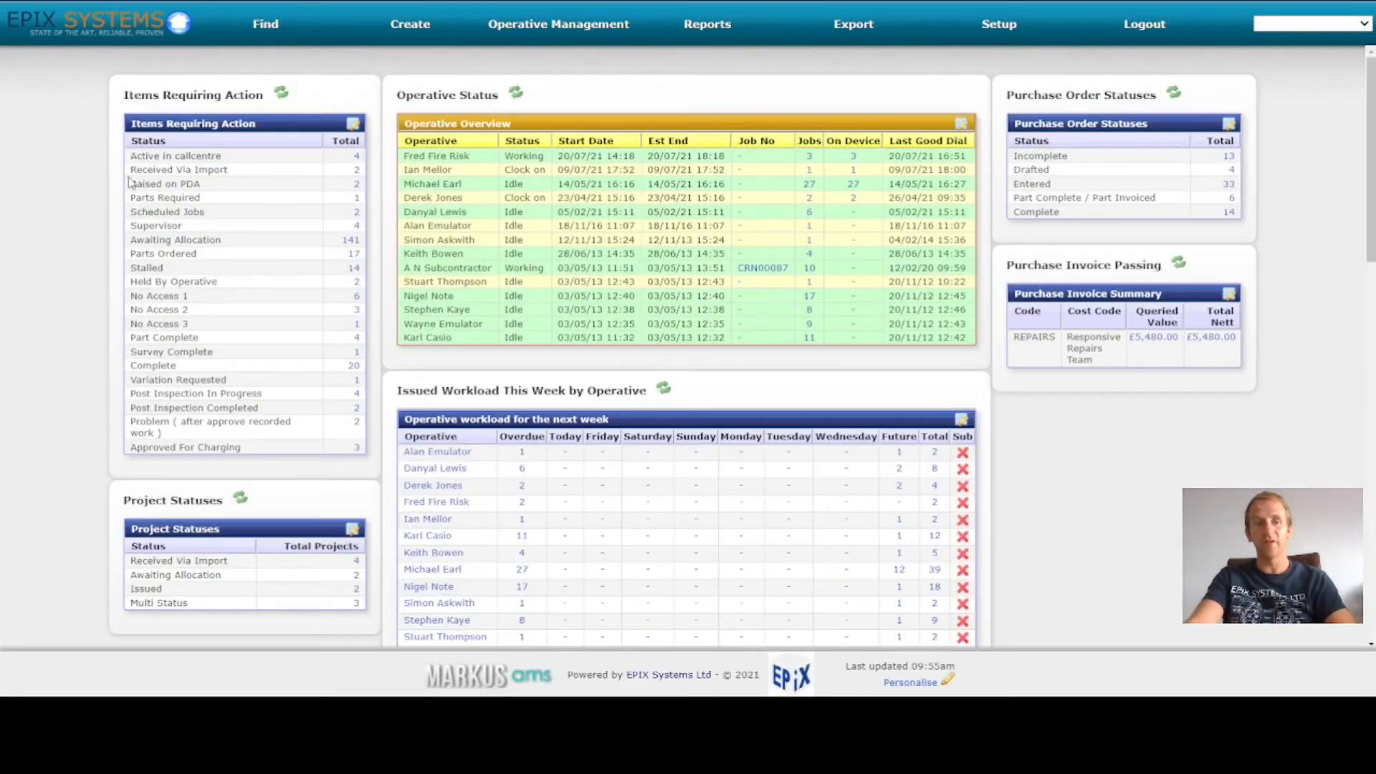
# Step: Refresh the Items Requiring Action counts, confirming 143 Awaiting Allocation and no Received Via Import entry
pyautogui.click(280, 96)
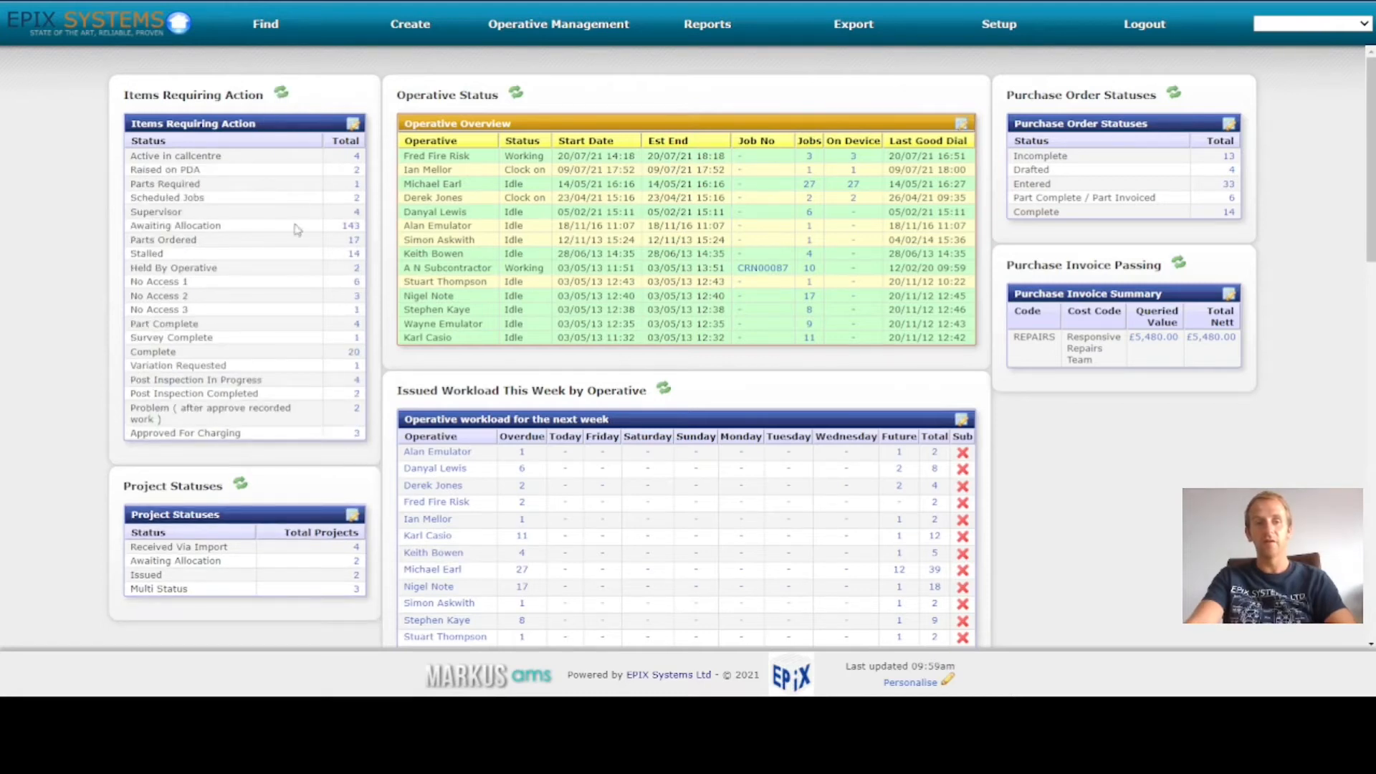